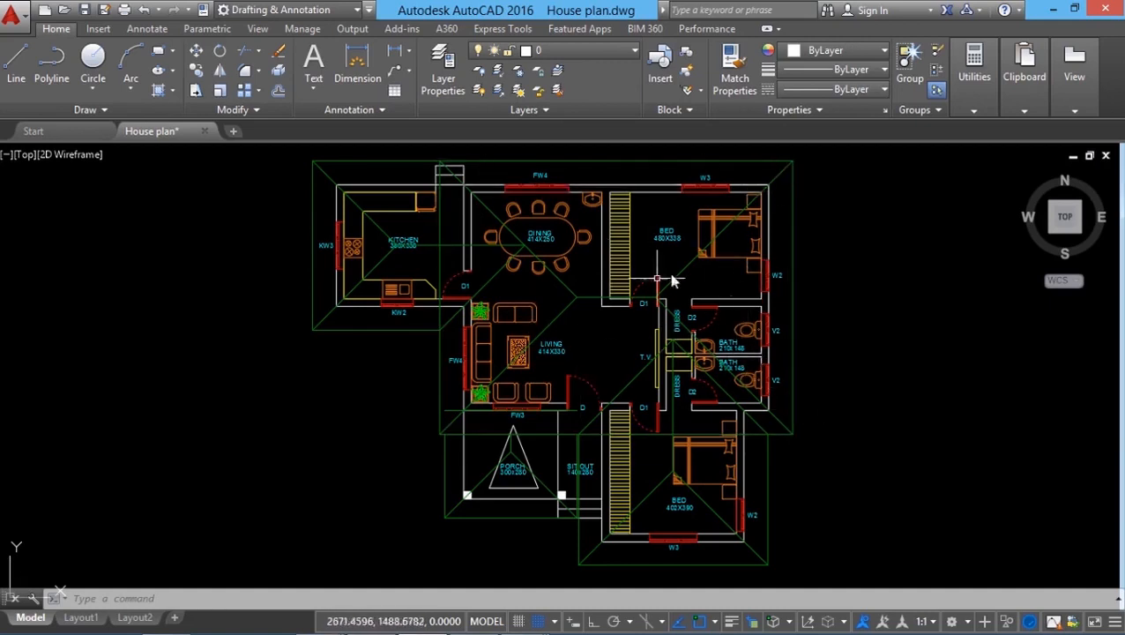
- Freeze the ROOF, furnitures and text layers of the house plan
{"action": "left_click", "coordinate": [591, 53]}
{"action": "left_click", "coordinate": [592, 52]}
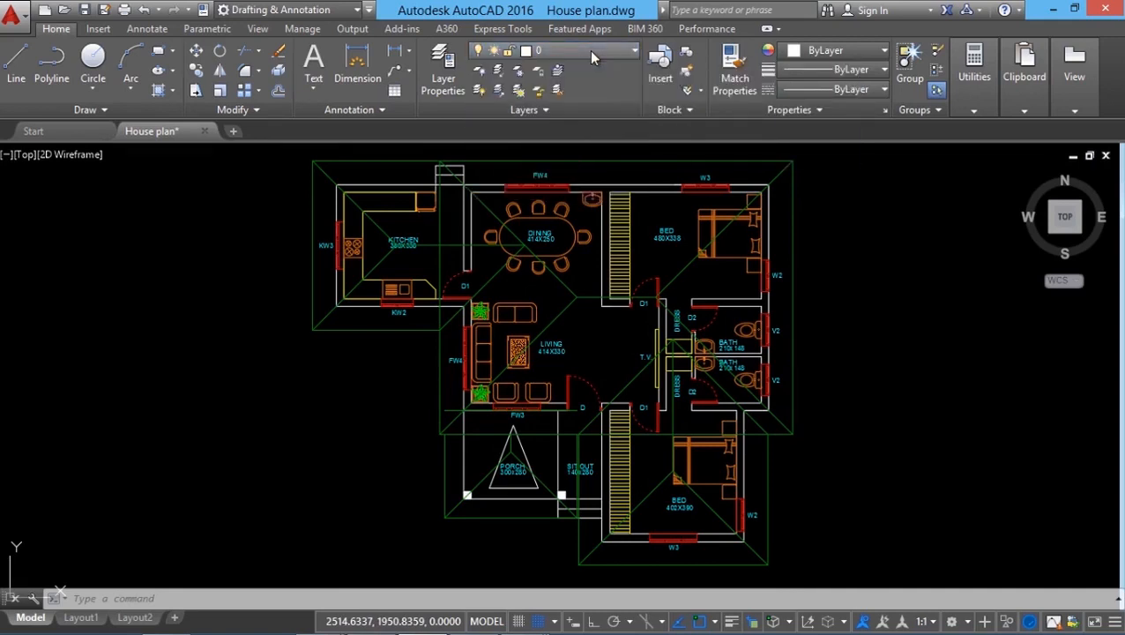
{"action": "left_click", "coordinate": [446, 93]}
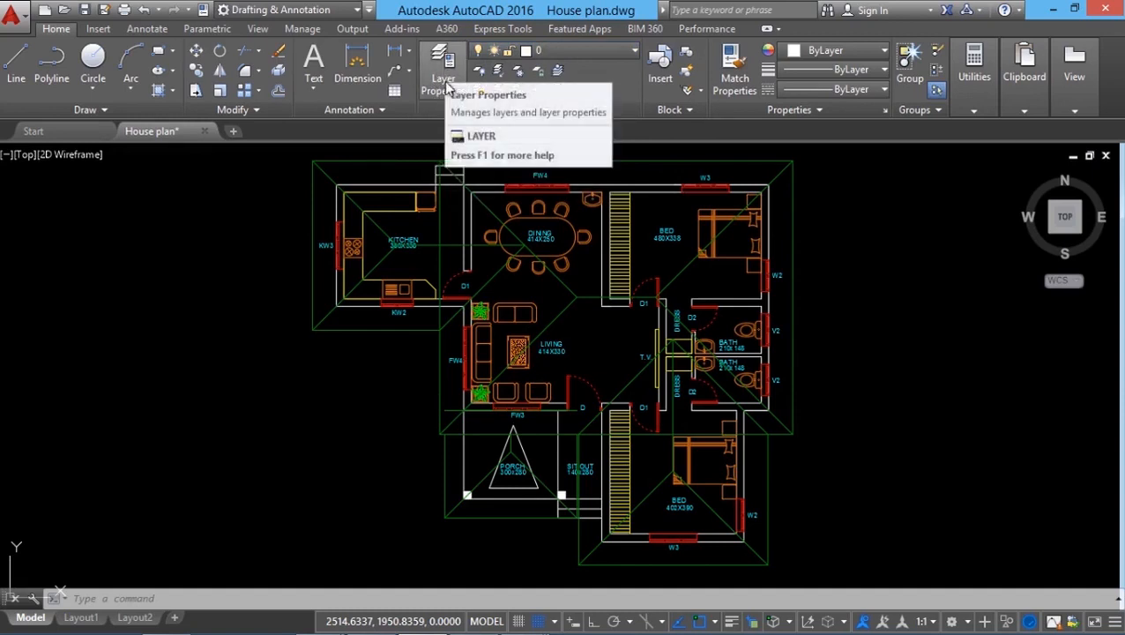
{"action": "left_click", "coordinate": [569, 52]}
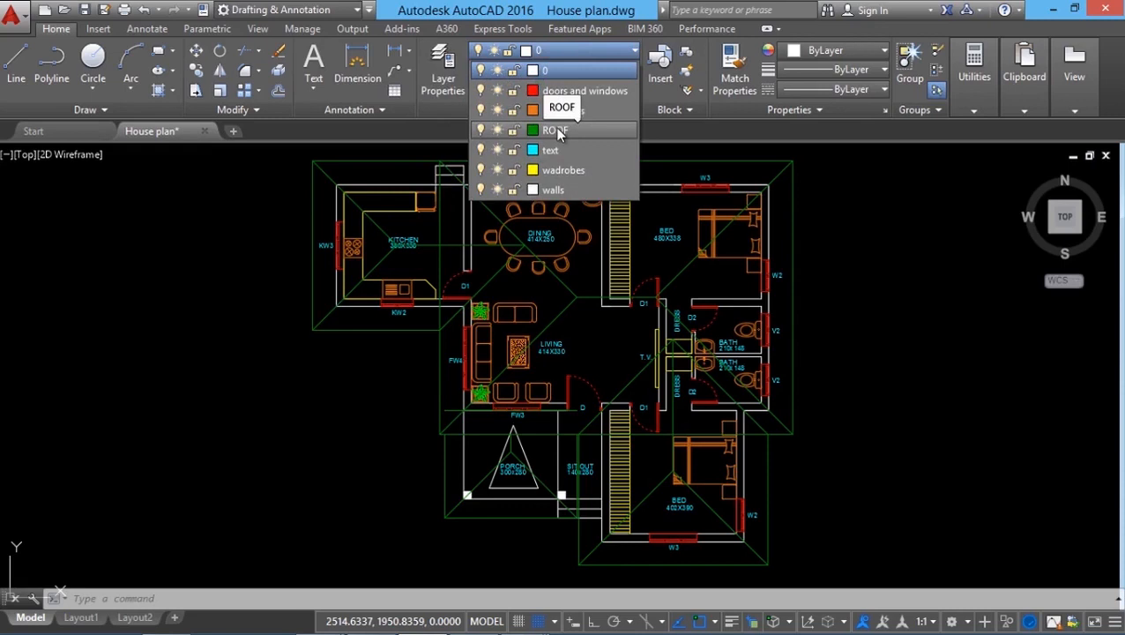
{"action": "left_click", "coordinate": [497, 130]}
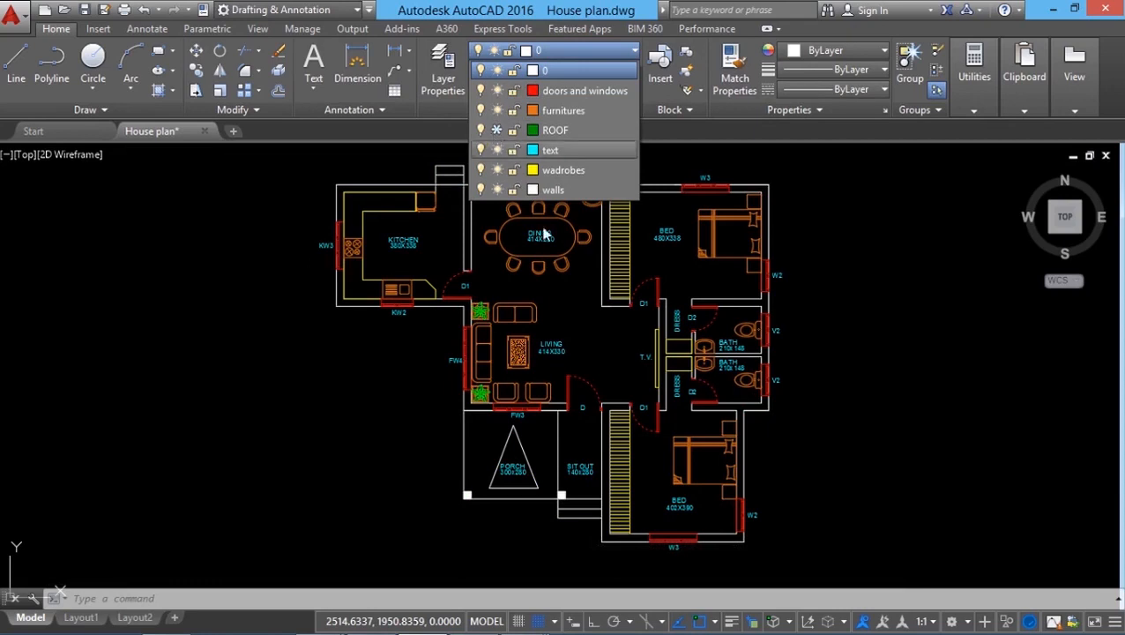
{"action": "left_click", "coordinate": [497, 110]}
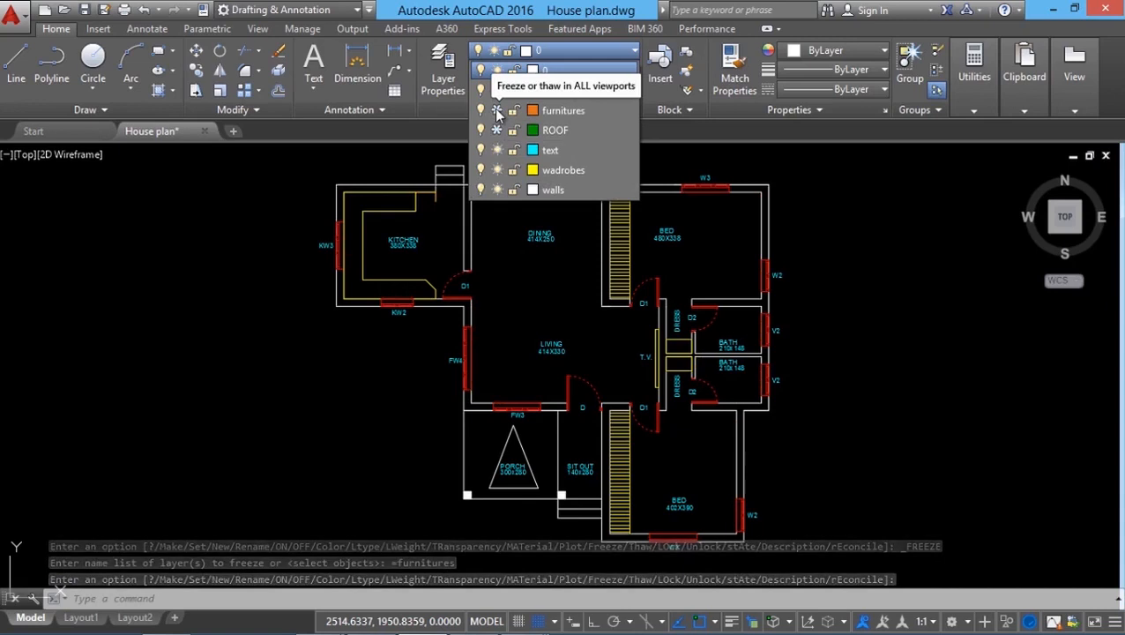
{"action": "left_click", "coordinate": [497, 150]}
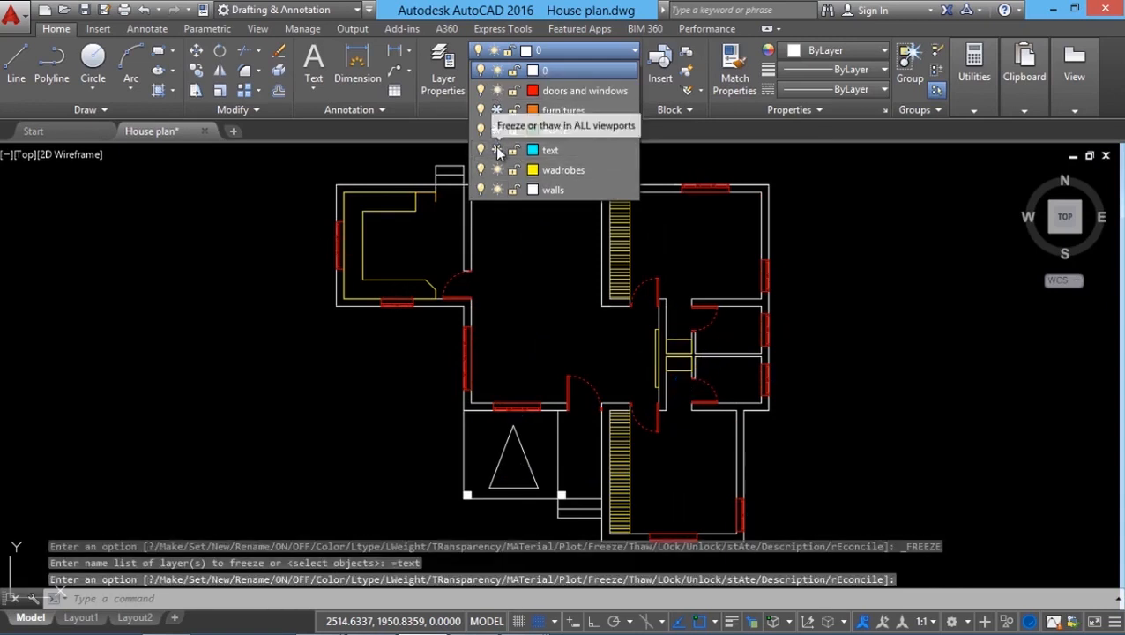
- Inspect the simplified floor plan and thaw its furnitures, ROOF and text layers
{"action": "scroll", "coordinate": [761, 445], "scroll_direction": "up", "scroll_amount": 6}
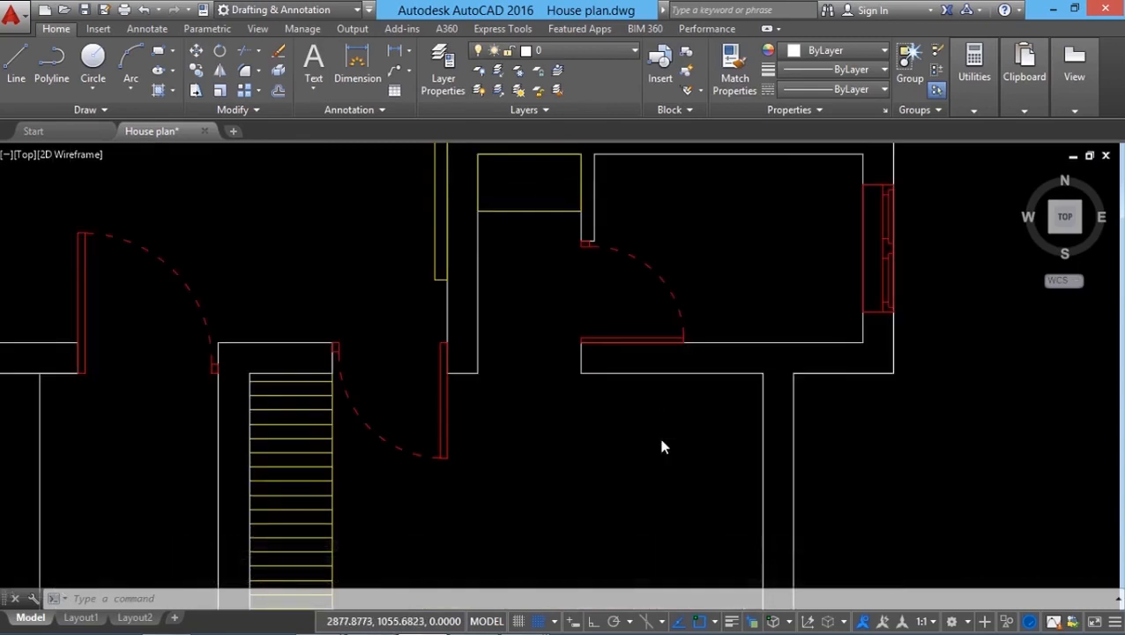
{"action": "scroll", "coordinate": [662, 441], "scroll_direction": "down", "scroll_amount": 4}
{"action": "scroll", "coordinate": [668, 453], "scroll_direction": "up", "scroll_amount": 2}
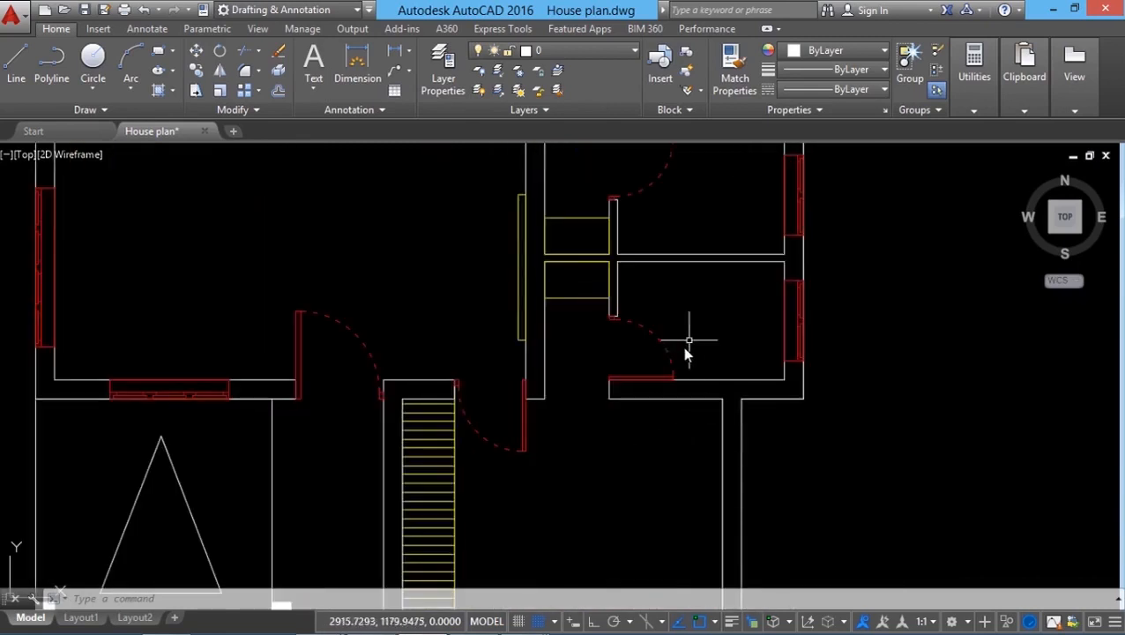
{"action": "scroll", "coordinate": [681, 443], "scroll_direction": "down", "scroll_amount": 5}
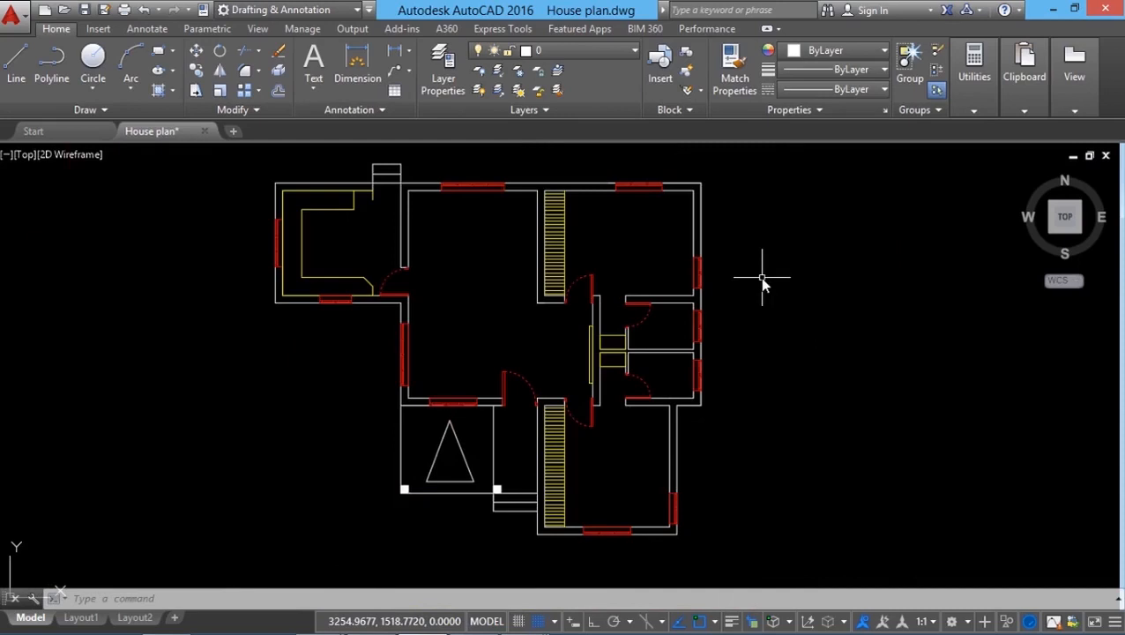
{"action": "left_click", "coordinate": [556, 53]}
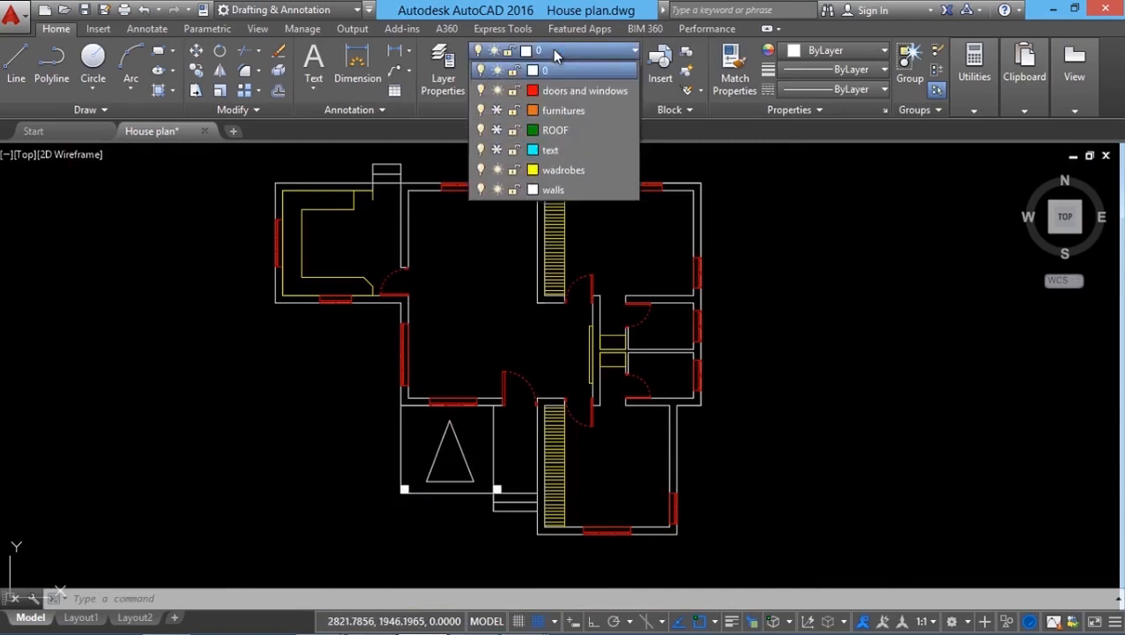
{"action": "left_click", "coordinate": [497, 110]}
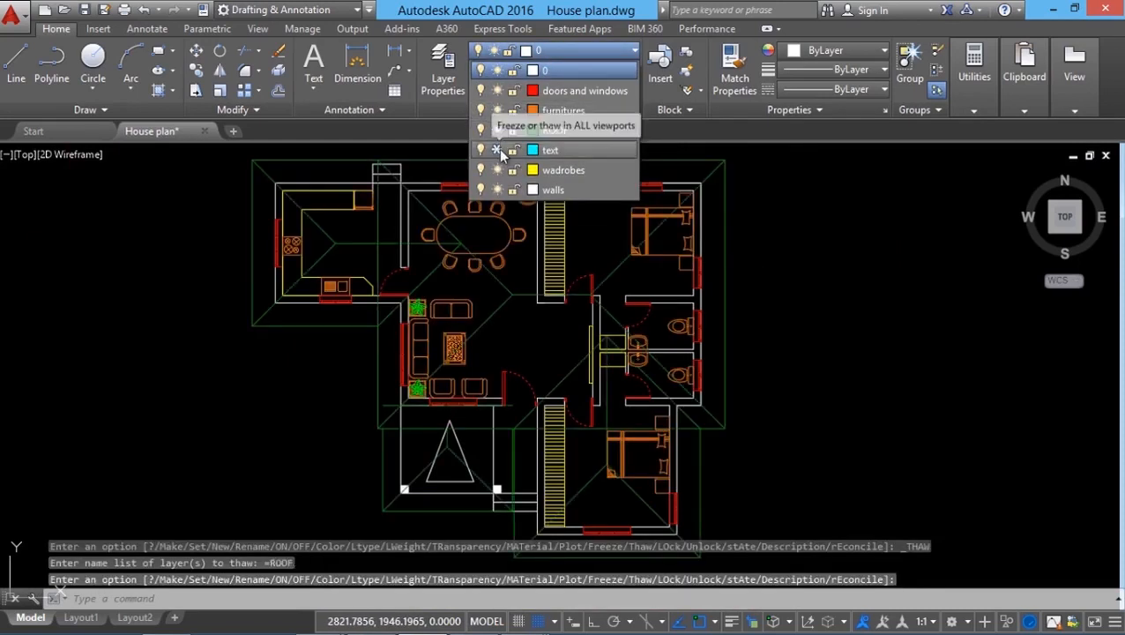
{"action": "left_click", "coordinate": [496, 150]}
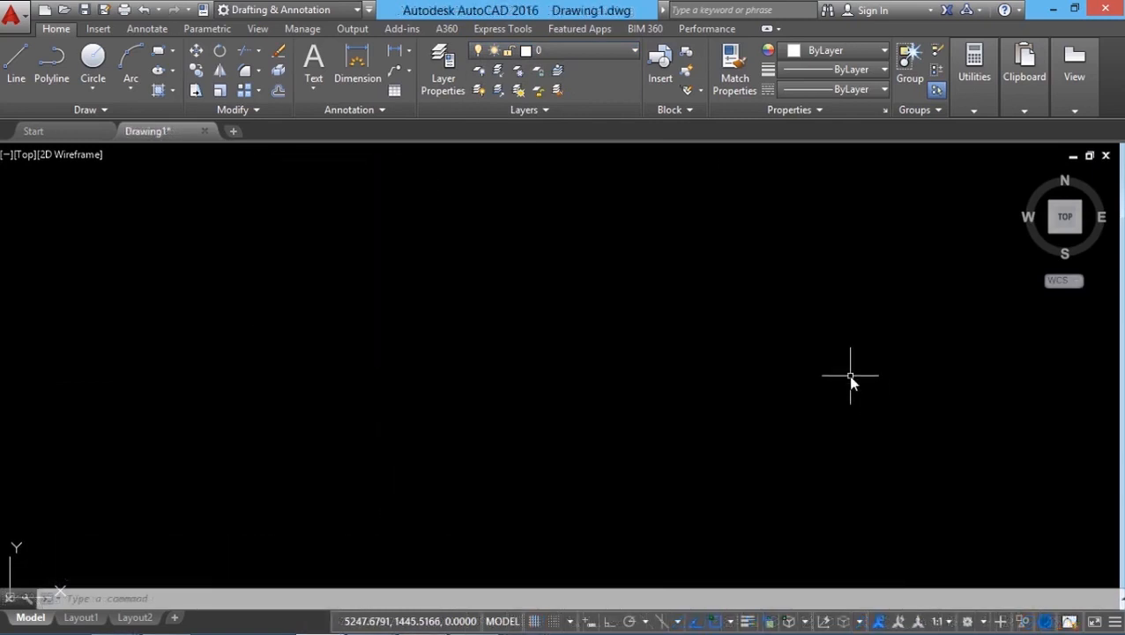
- Open the Layer Properties Manager in Drawing1 and create a new layer named LINES
{"action": "left_click", "coordinate": [450, 92]}
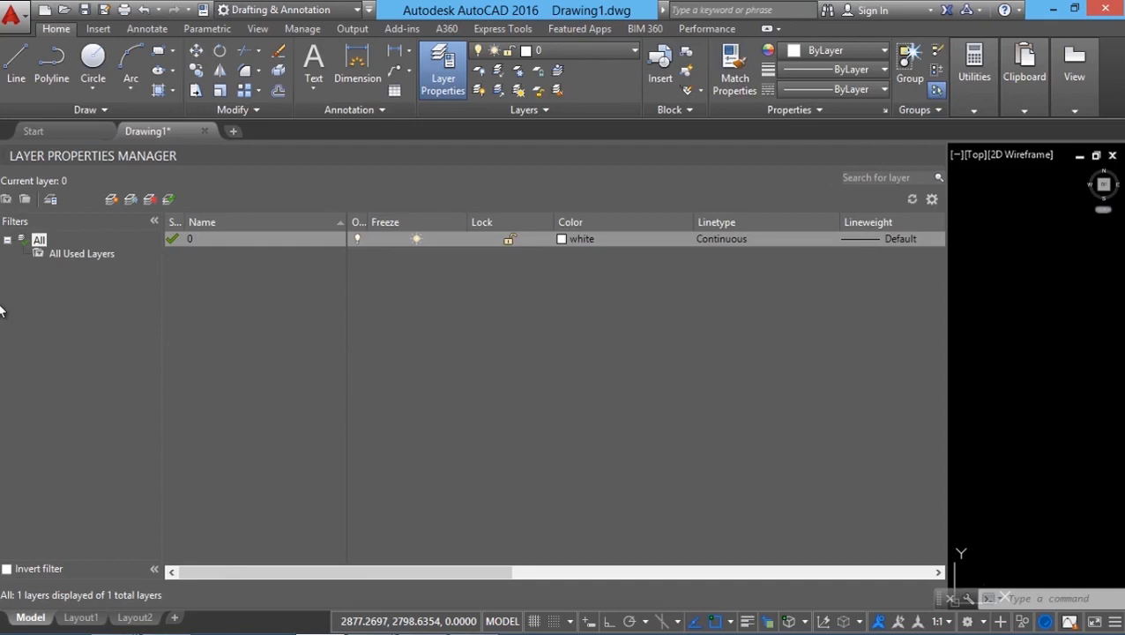
{"action": "left_click", "coordinate": [442, 83]}
{"action": "left_click", "coordinate": [299, 602]}
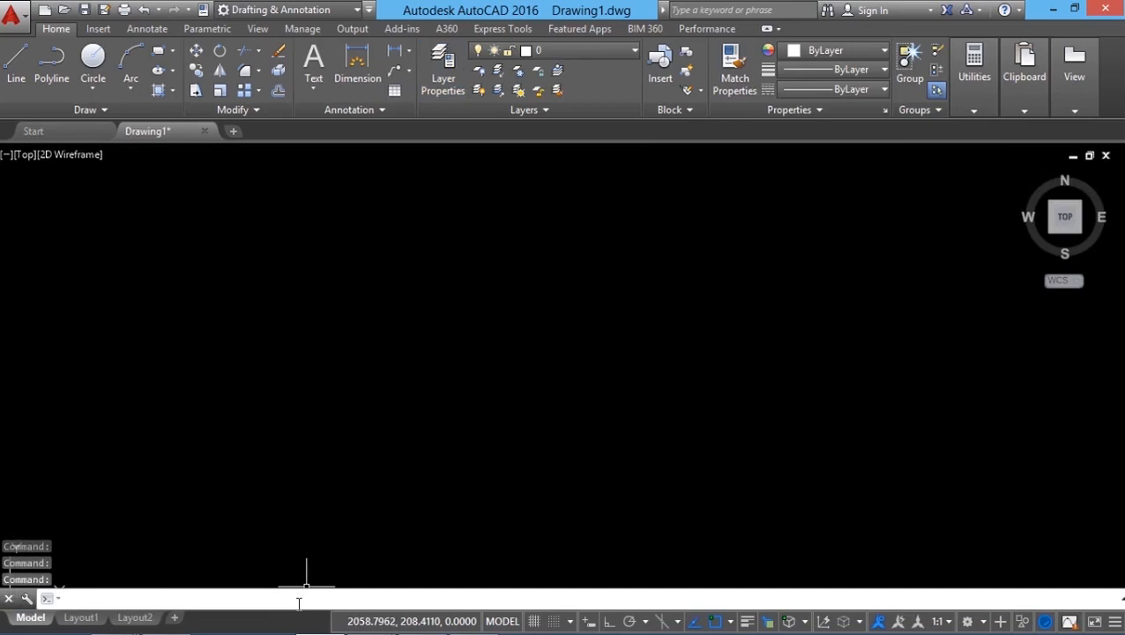
{"action": "type", "text": "la"}
{"action": "key", "text": "Return"}
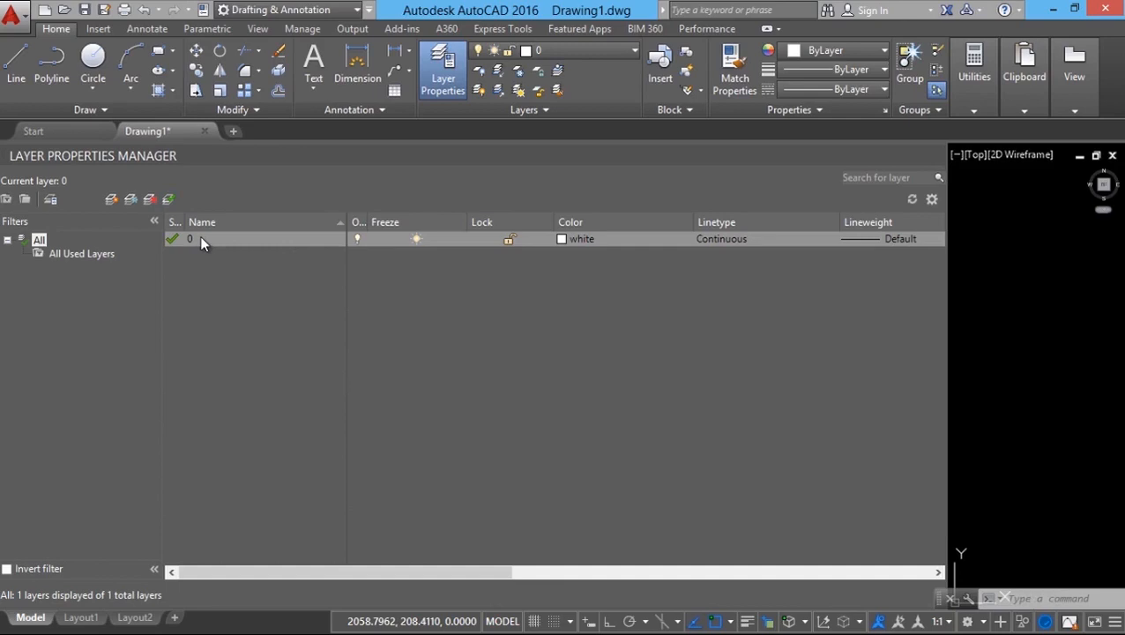
{"action": "left_click", "coordinate": [111, 200]}
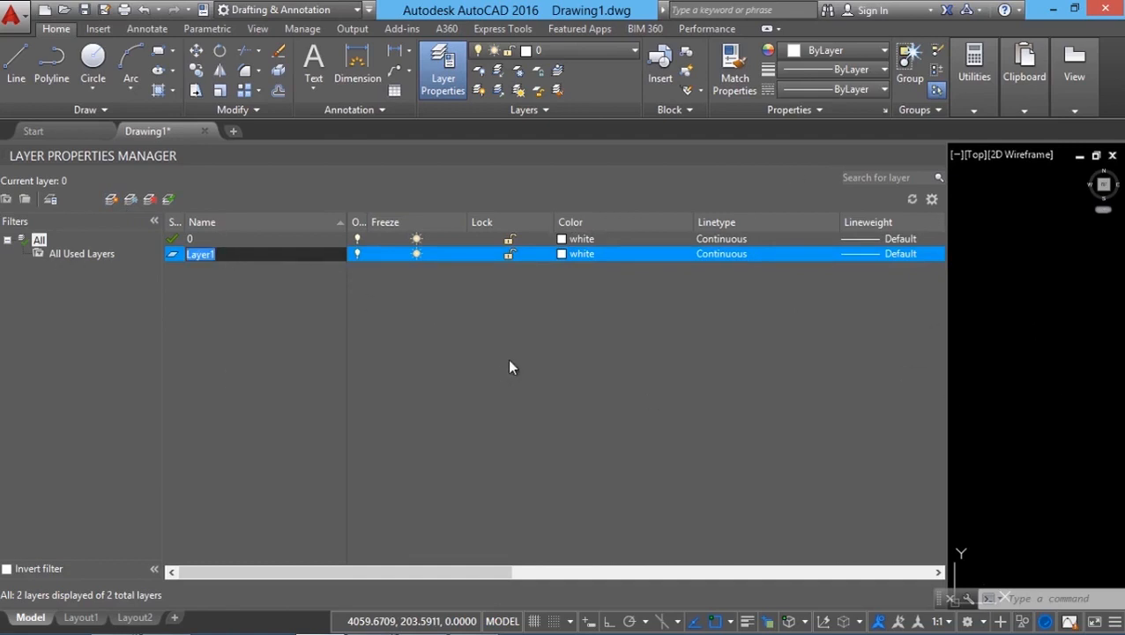
{"action": "key", "text": "BackSpace"}
{"action": "type", "text": "LINES"}
- Create two more layers named CIRCLES and ARCS
{"action": "left_click", "coordinate": [110, 201]}
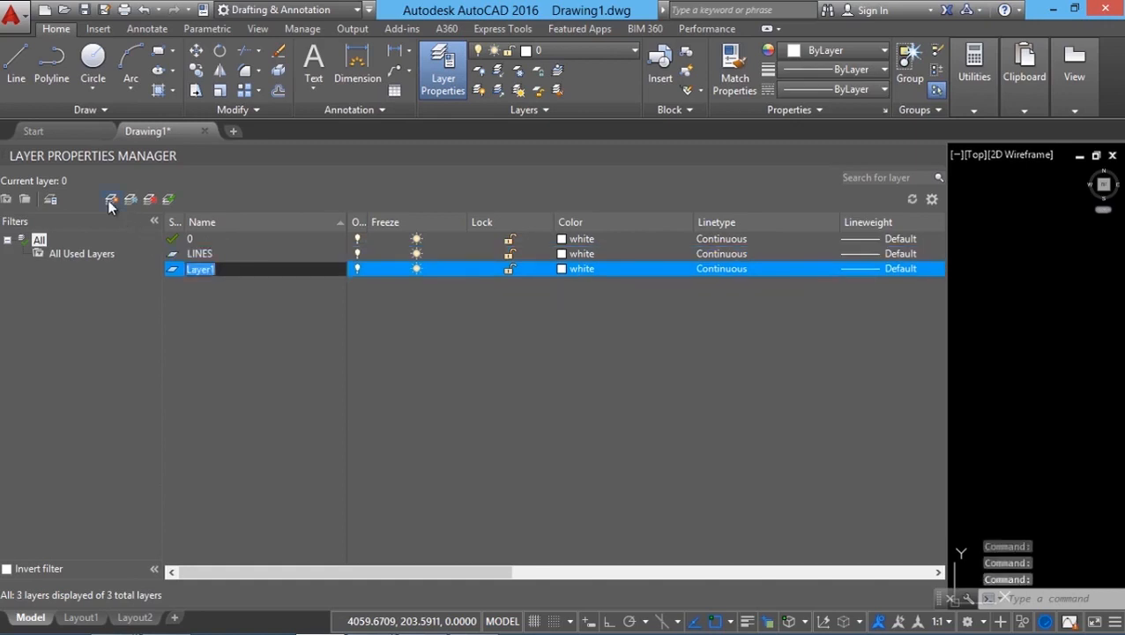
{"action": "type", "text": "CIRCLES"}
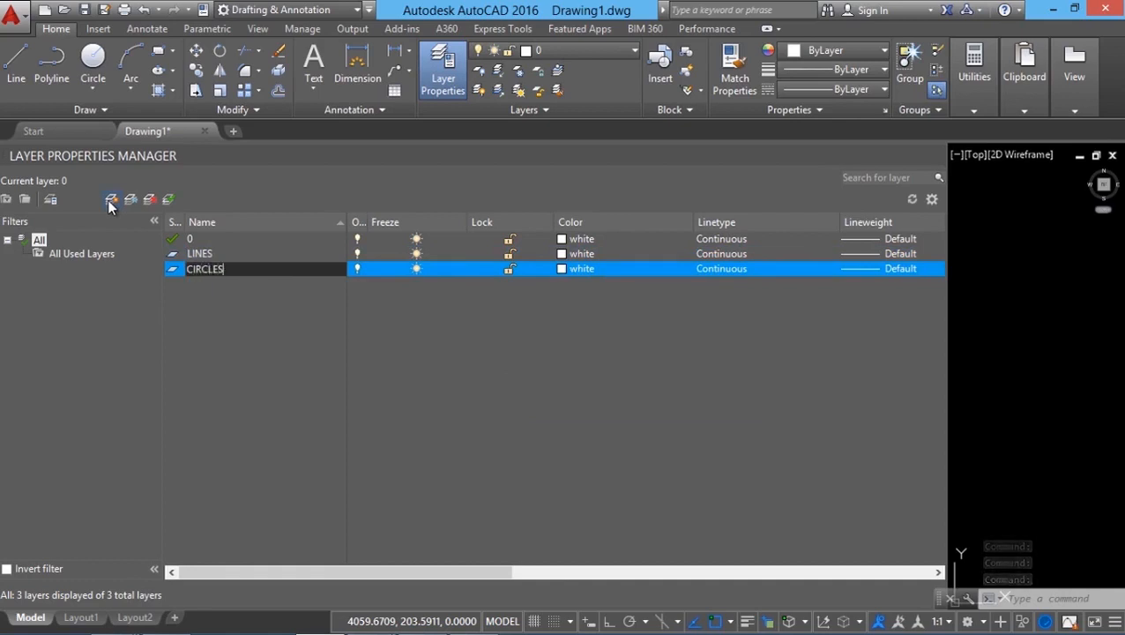
{"action": "key", "text": "Return"}
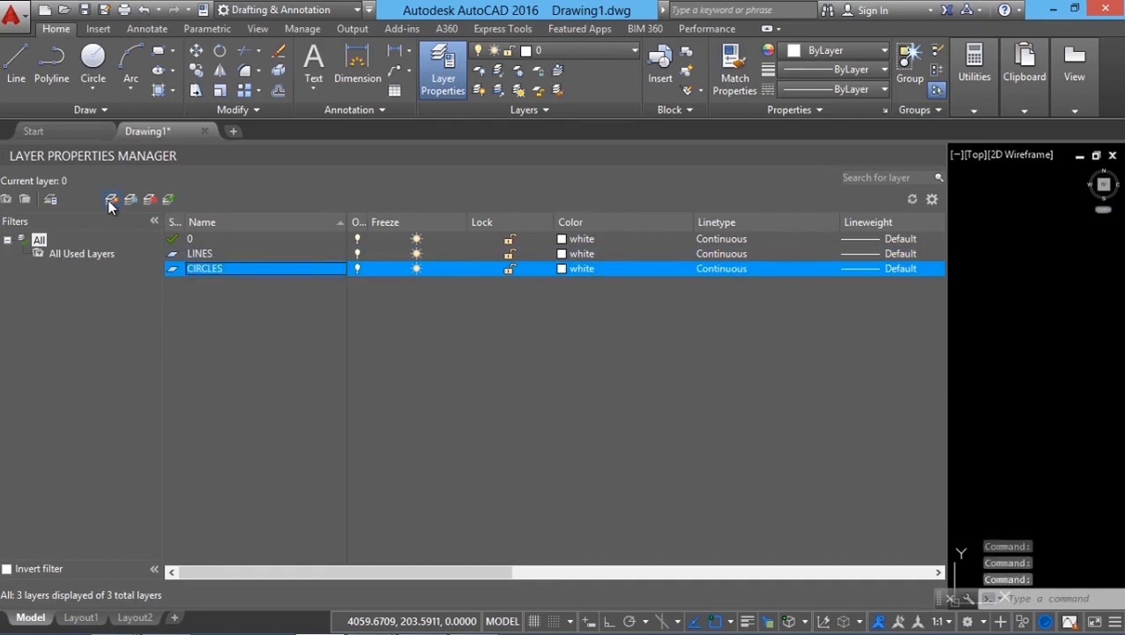
{"action": "left_click", "coordinate": [110, 201]}
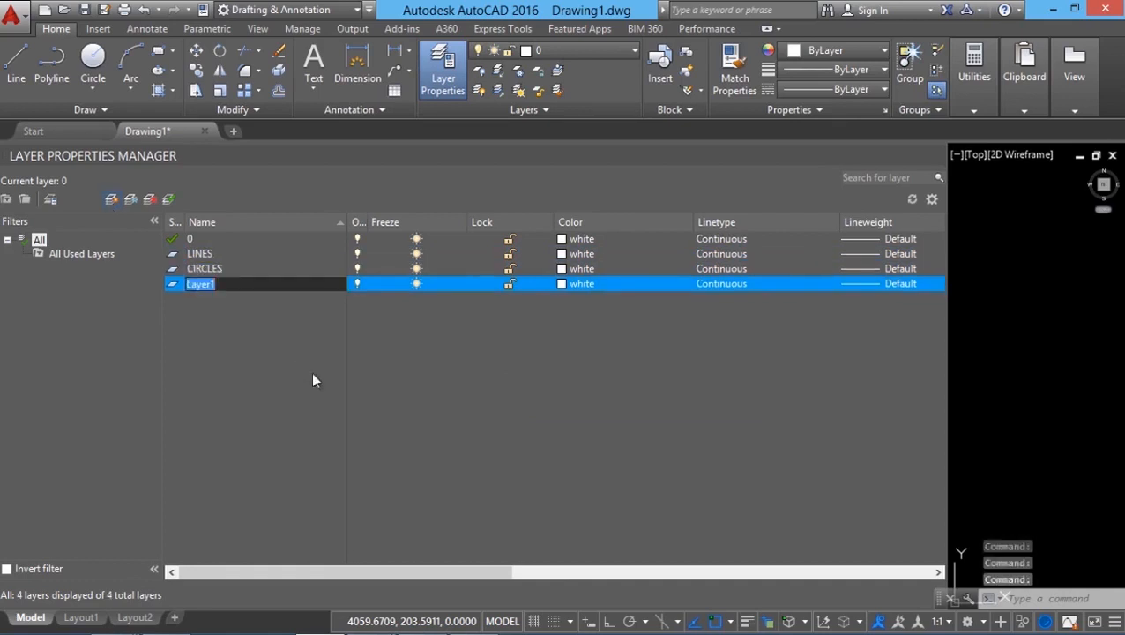
{"action": "type", "text": "ARCS"}
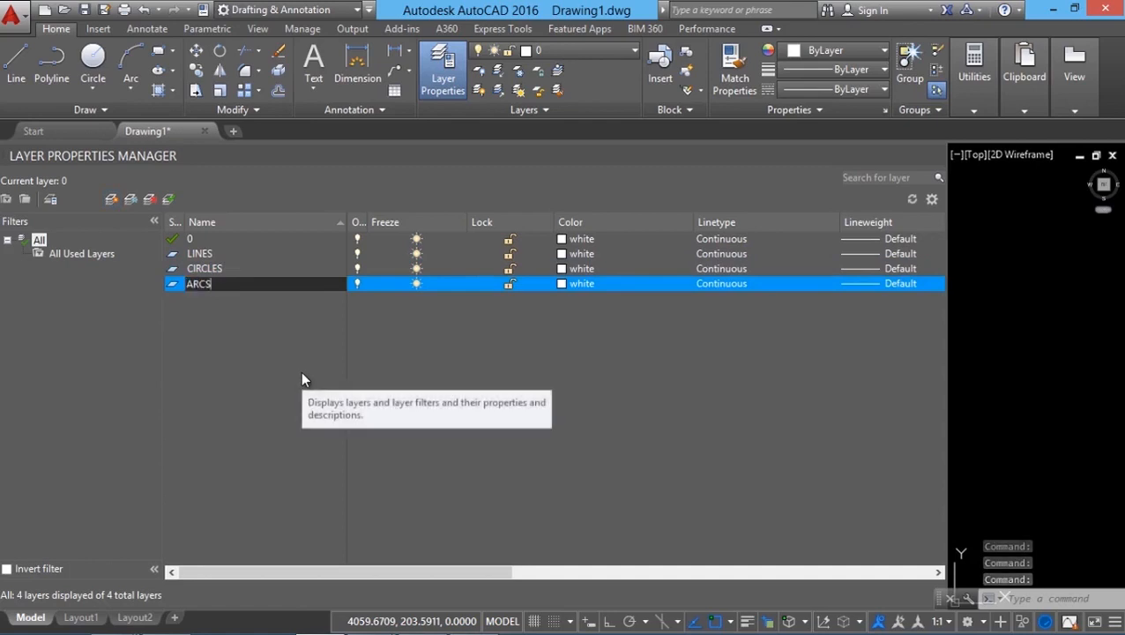
{"action": "key", "text": "Return"}
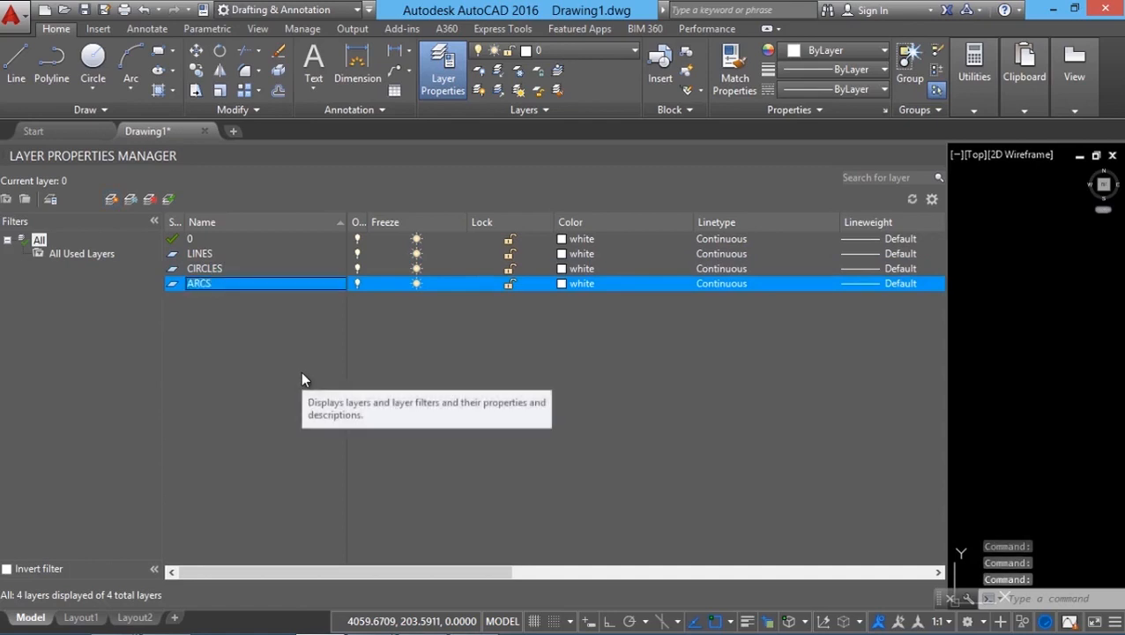
- Create a fourth new layer and name it RECTANGLE
{"action": "left_click", "coordinate": [111, 202]}
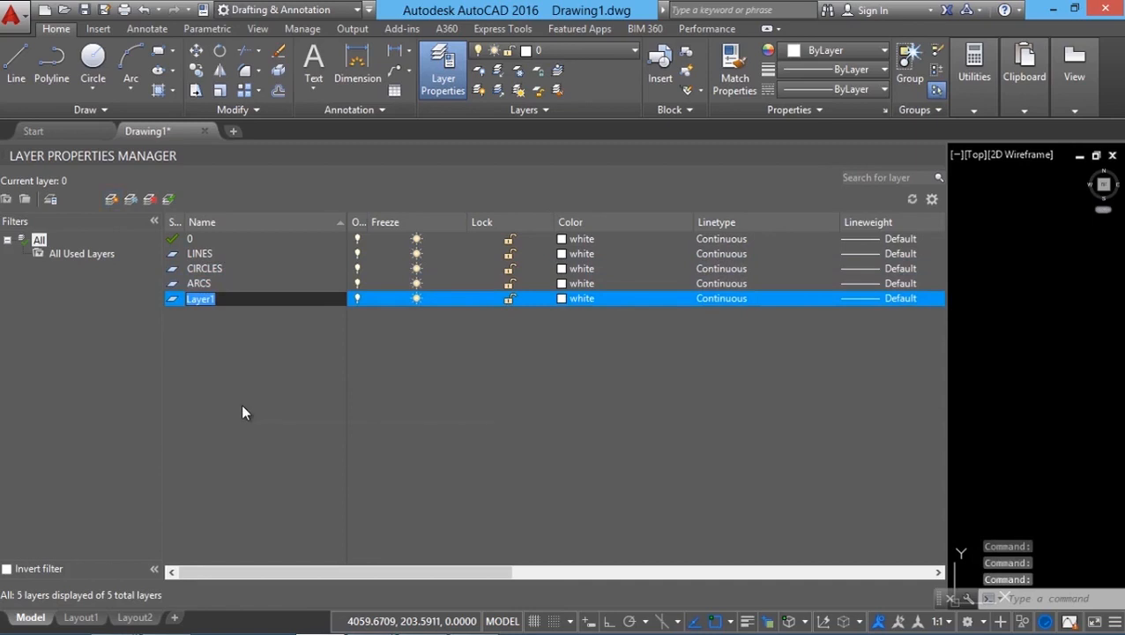
{"action": "type", "text": "RECT"}
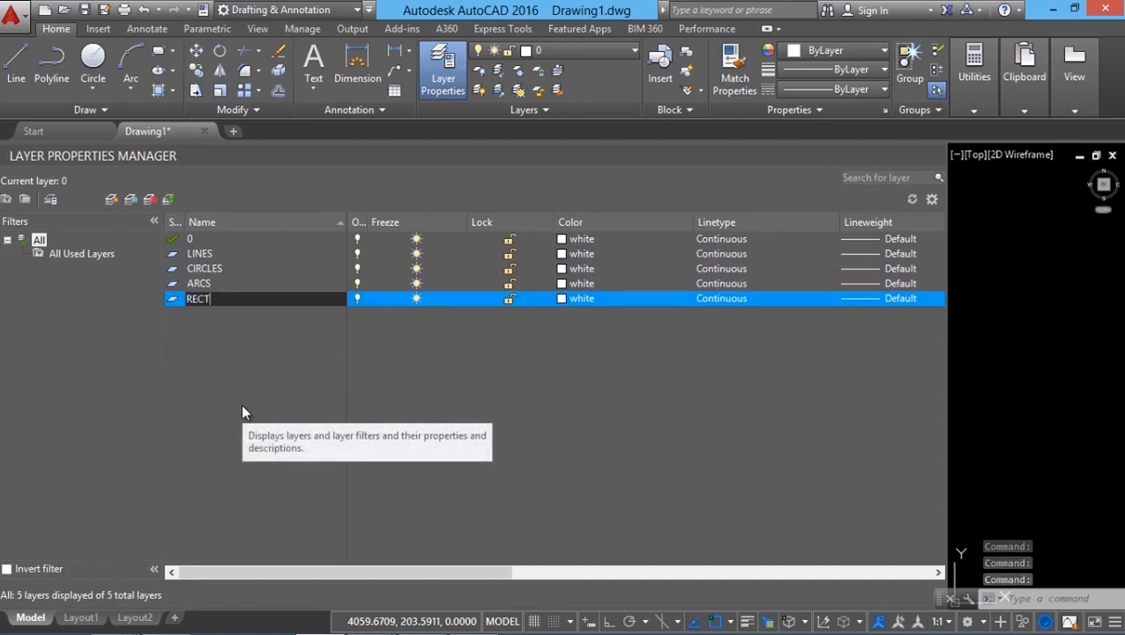
{"action": "type", "text": "ANGL"}
{"action": "key", "text": "Return"}
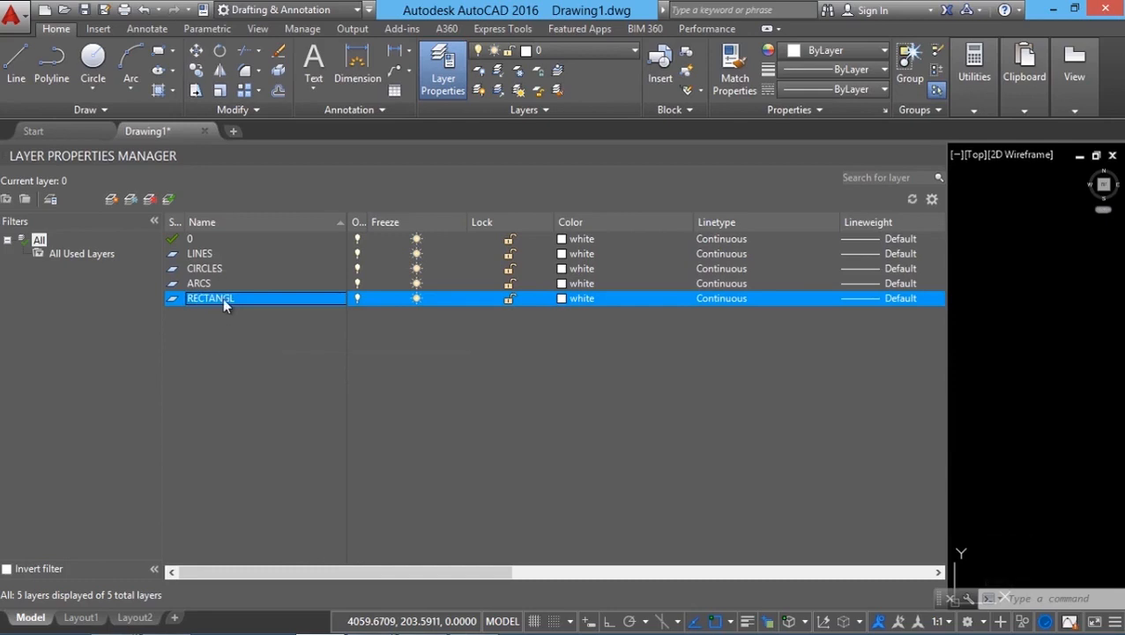
{"action": "left_click", "coordinate": [251, 297]}
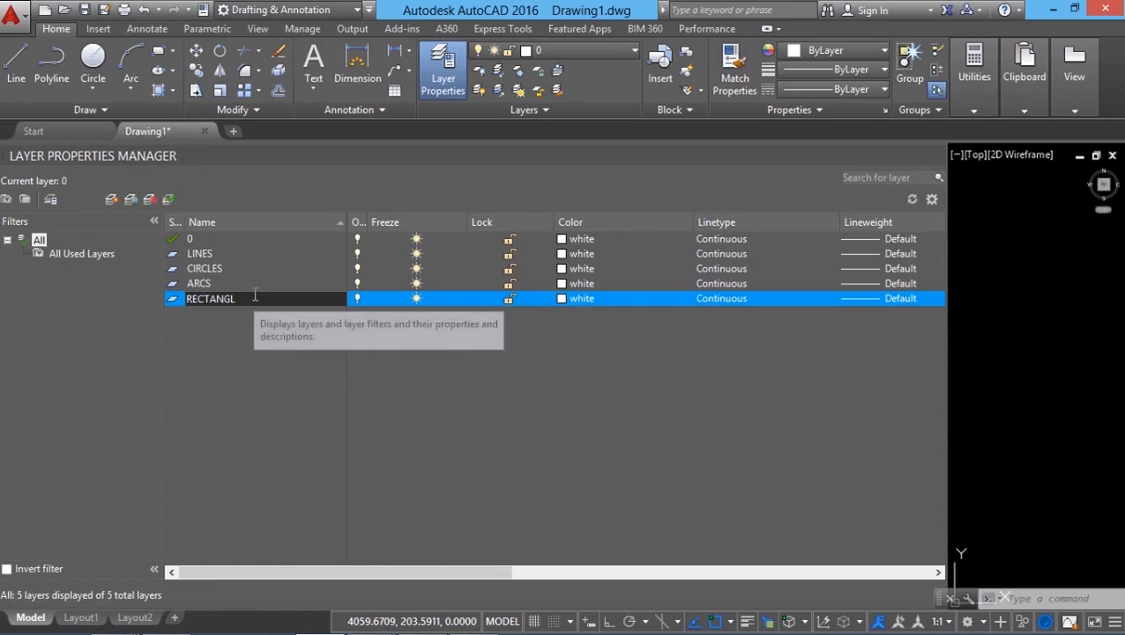
{"action": "type", "text": "E"}
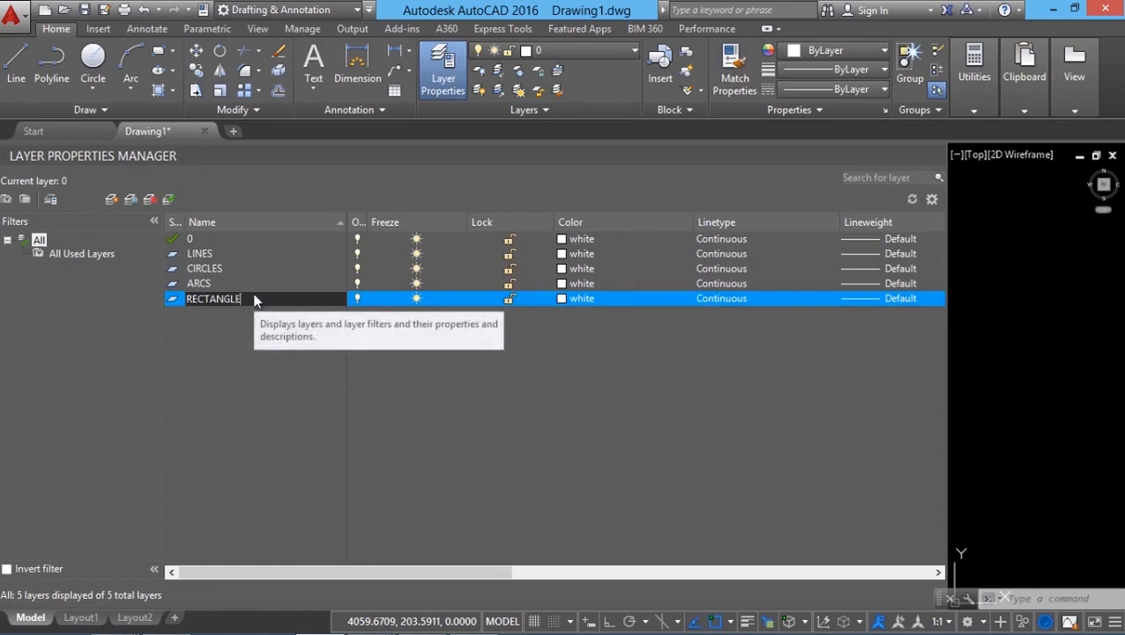
{"action": "key", "text": "Return"}
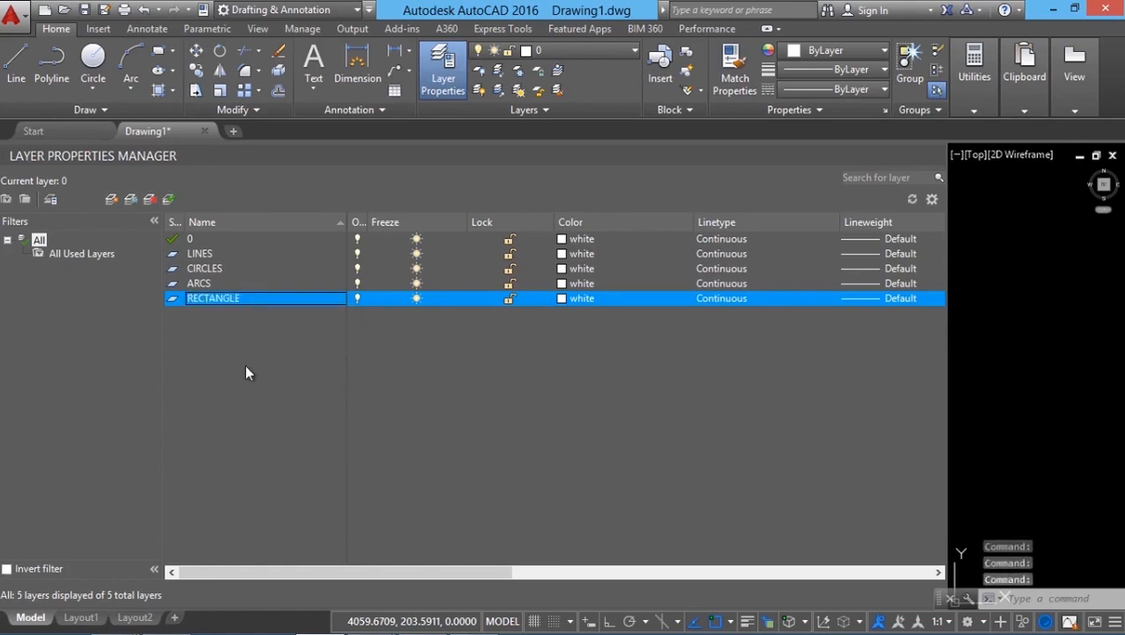
{"action": "right_click", "coordinate": [211, 300]}
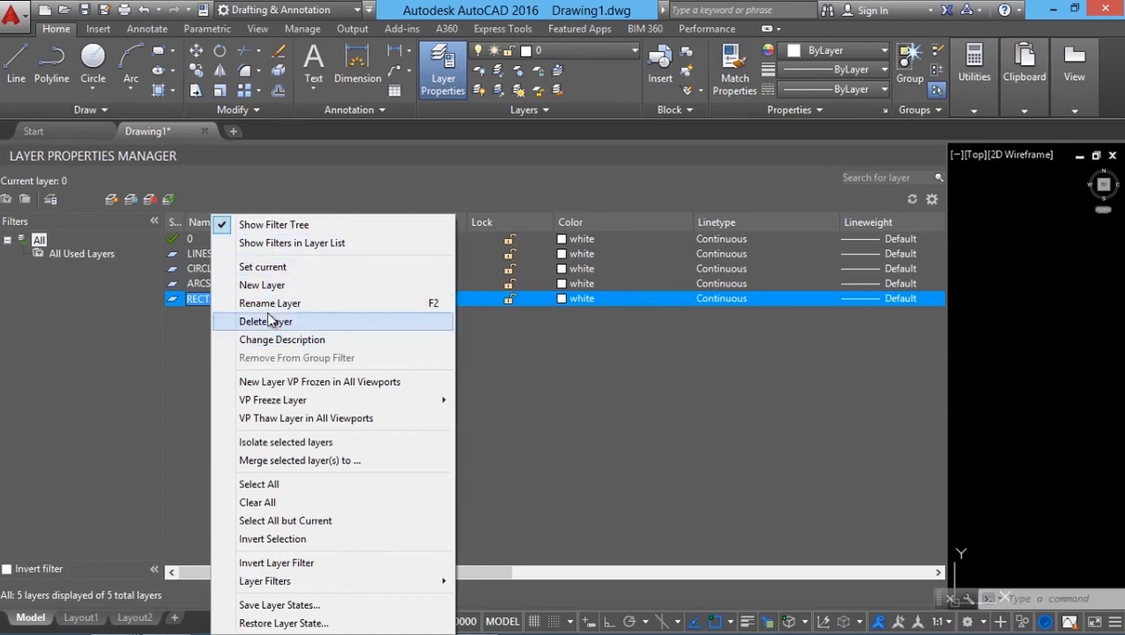
{"action": "left_click", "coordinate": [168, 327]}
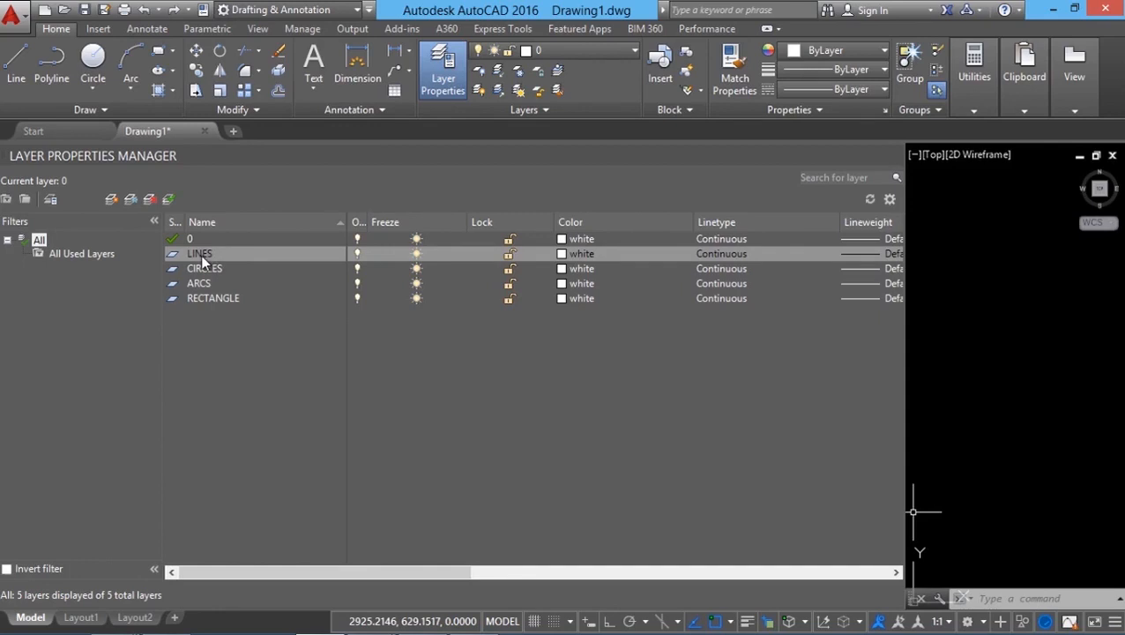
- Make LINES the current layer and close the Layer Properties Manager
{"action": "double_click", "coordinate": [200, 256]}
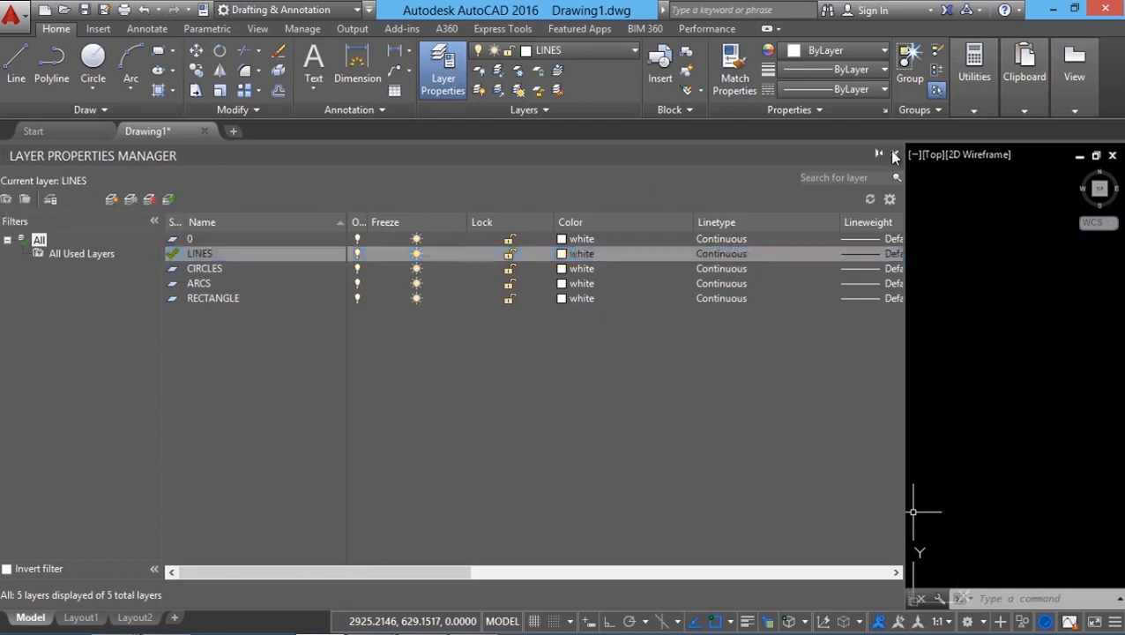
{"action": "left_click", "coordinate": [892, 155]}
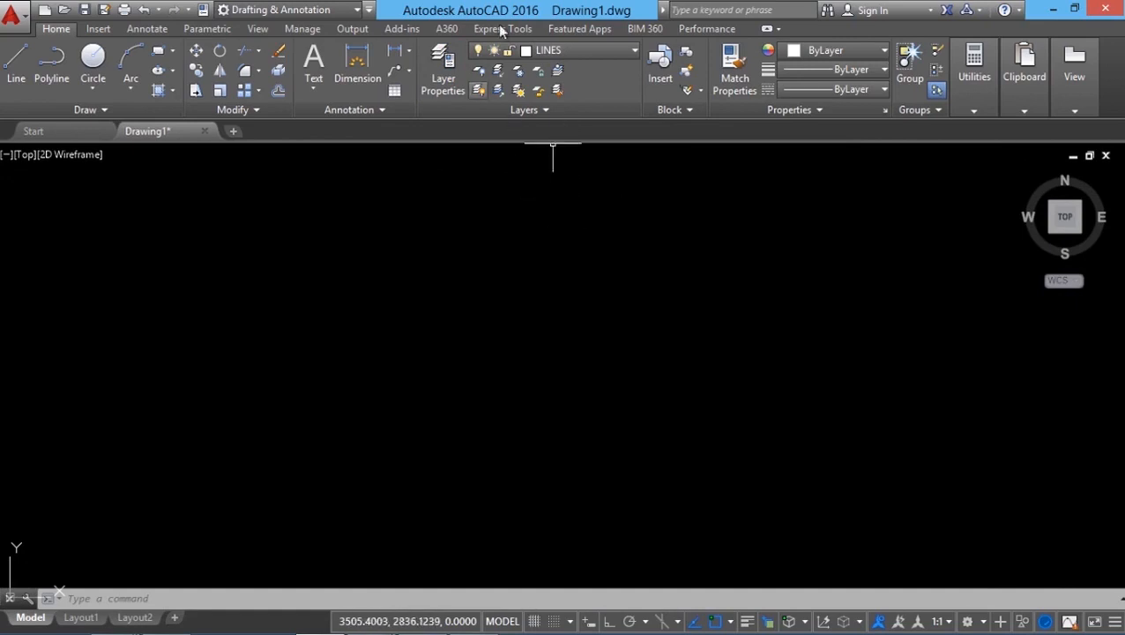
{"action": "left_click", "coordinate": [580, 51]}
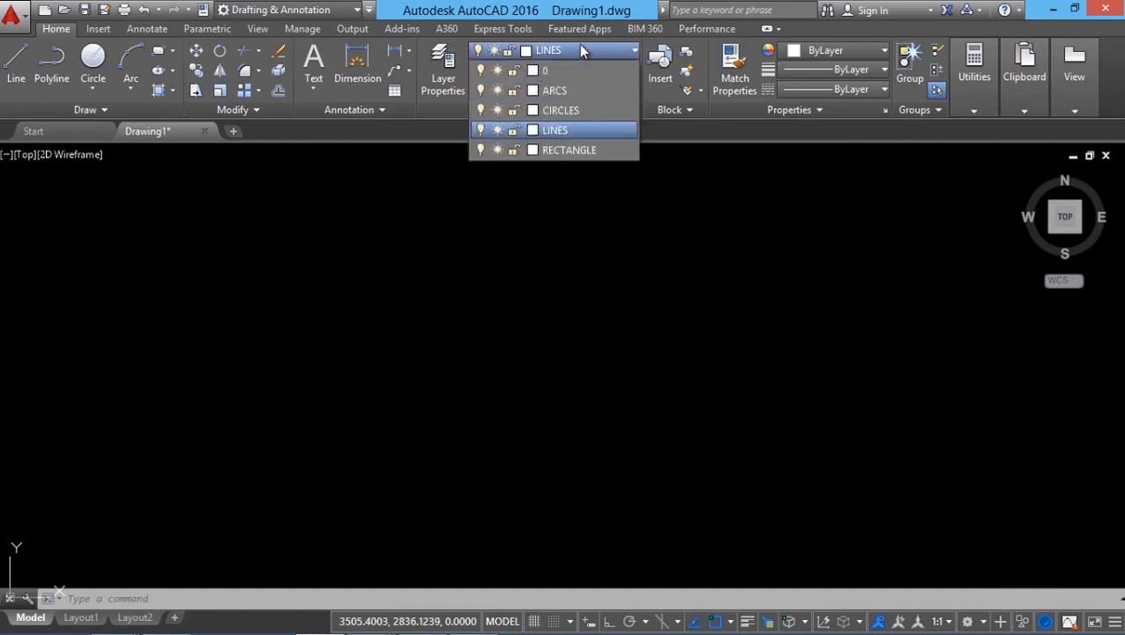
{"action": "left_click", "coordinate": [553, 132]}
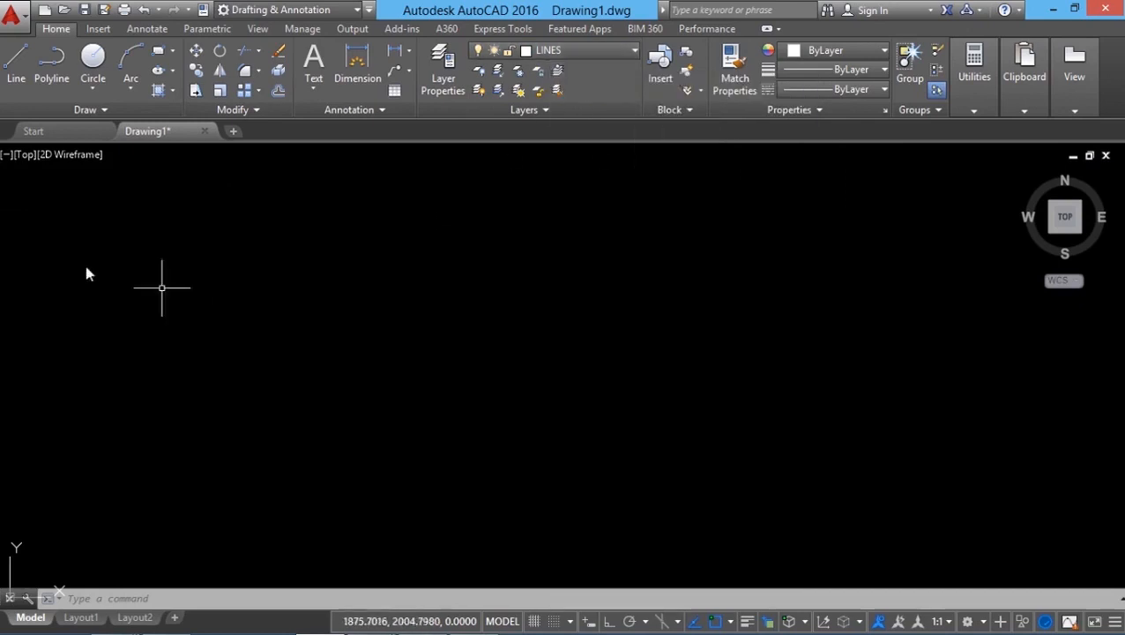
- Draw three separate slanted lines across the drawing area: one at left, one in the middle and one at right
{"action": "left_click", "coordinate": [15, 62]}
{"action": "left_click", "coordinate": [83, 495]}
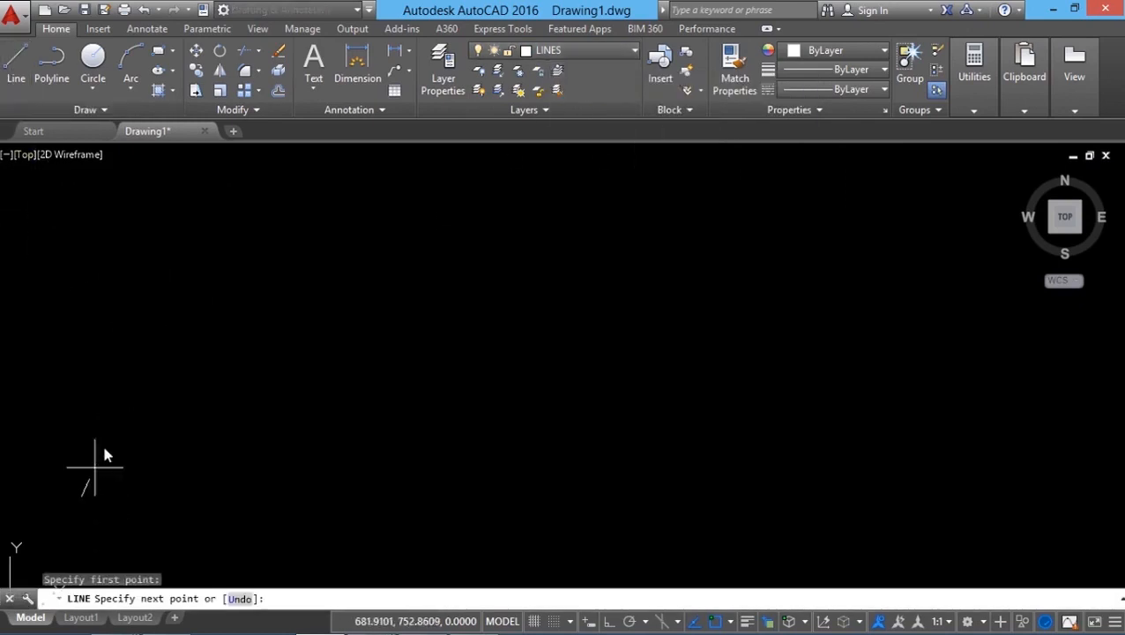
{"action": "left_click", "coordinate": [226, 199]}
{"action": "key", "text": "Return"}
{"action": "key", "text": "Return"}
{"action": "left_click", "coordinate": [339, 189]}
{"action": "left_click", "coordinate": [676, 349]}
{"action": "key", "text": "Return"}
{"action": "key", "text": "Return"}
{"action": "left_click", "coordinate": [925, 234]}
{"action": "left_click", "coordinate": [695, 522]}
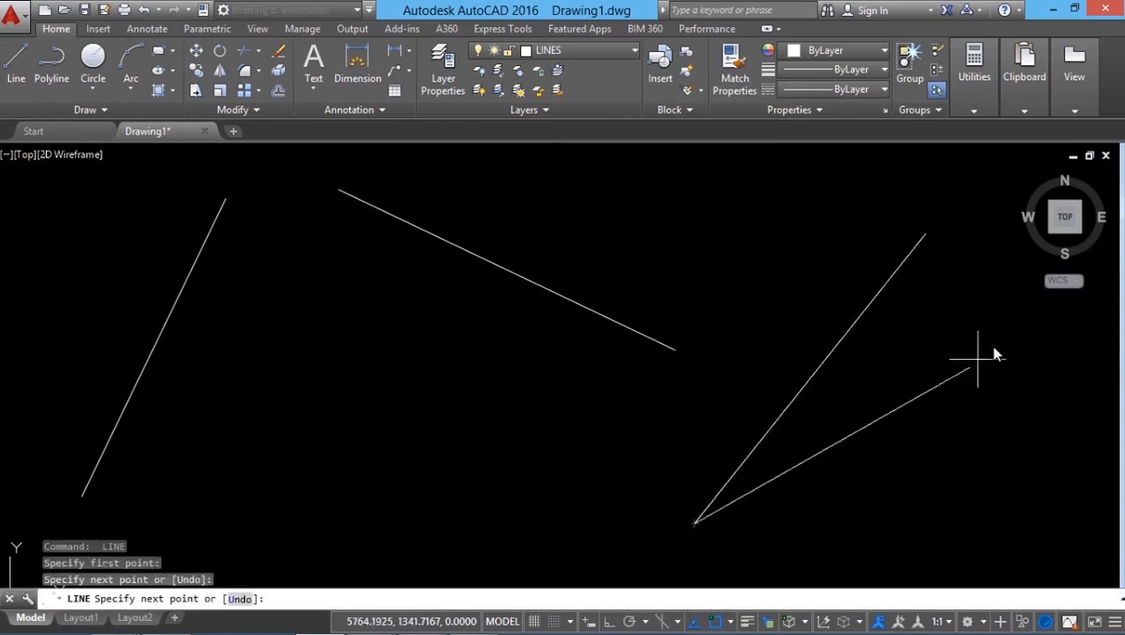
{"action": "key", "text": "Return"}
- Make CIRCLES the current layer
{"action": "left_click", "coordinate": [609, 51]}
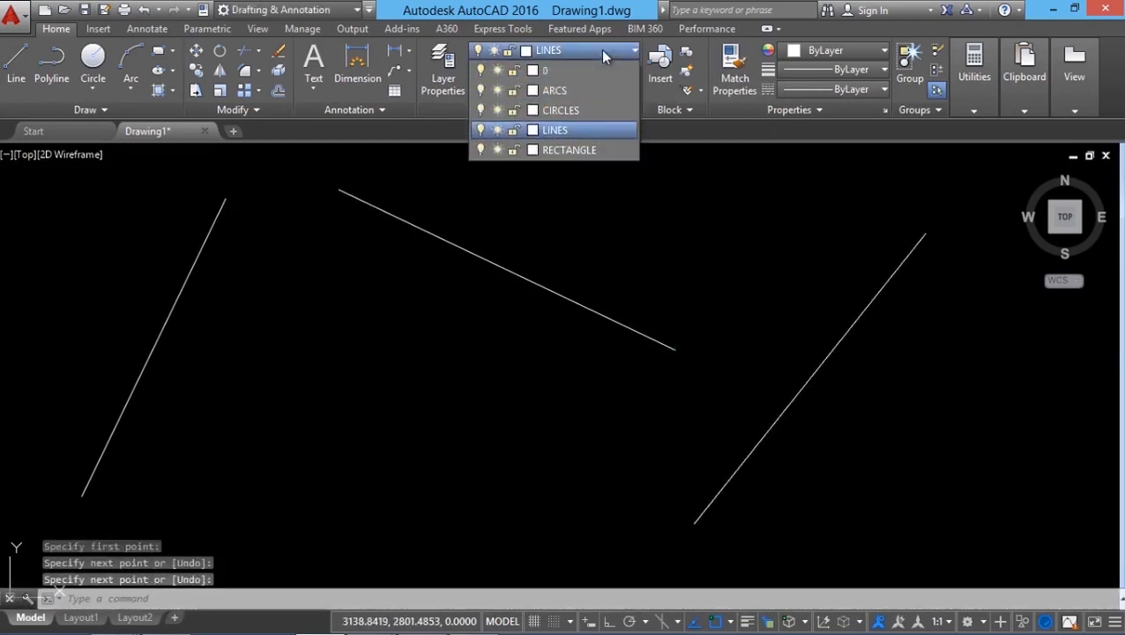
{"action": "left_click", "coordinate": [559, 111]}
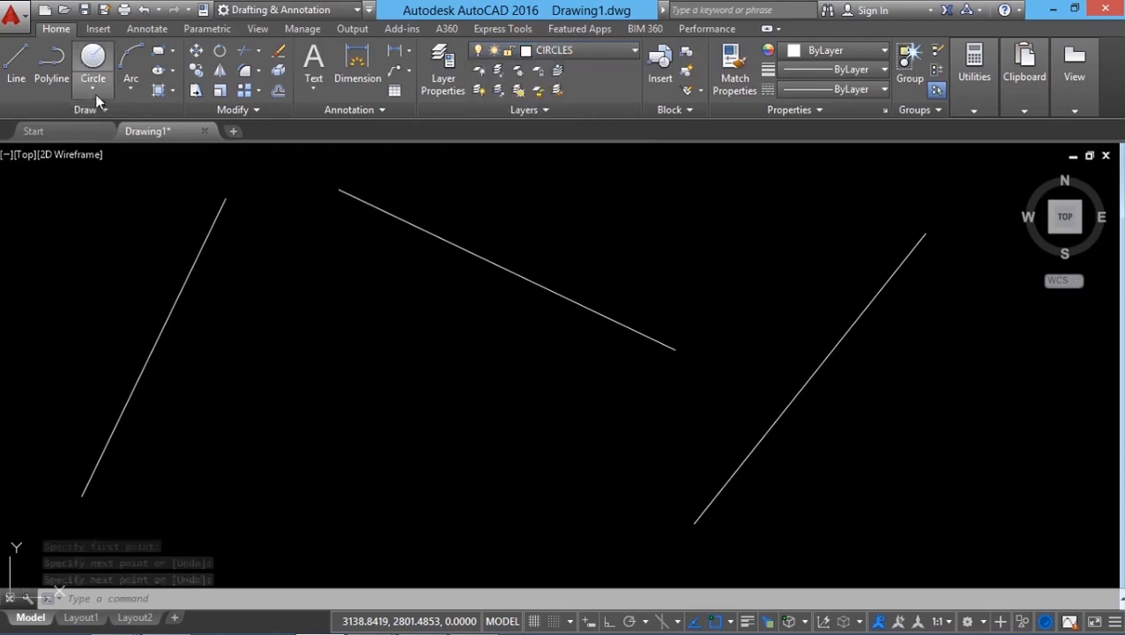
{"action": "left_click", "coordinate": [579, 55]}
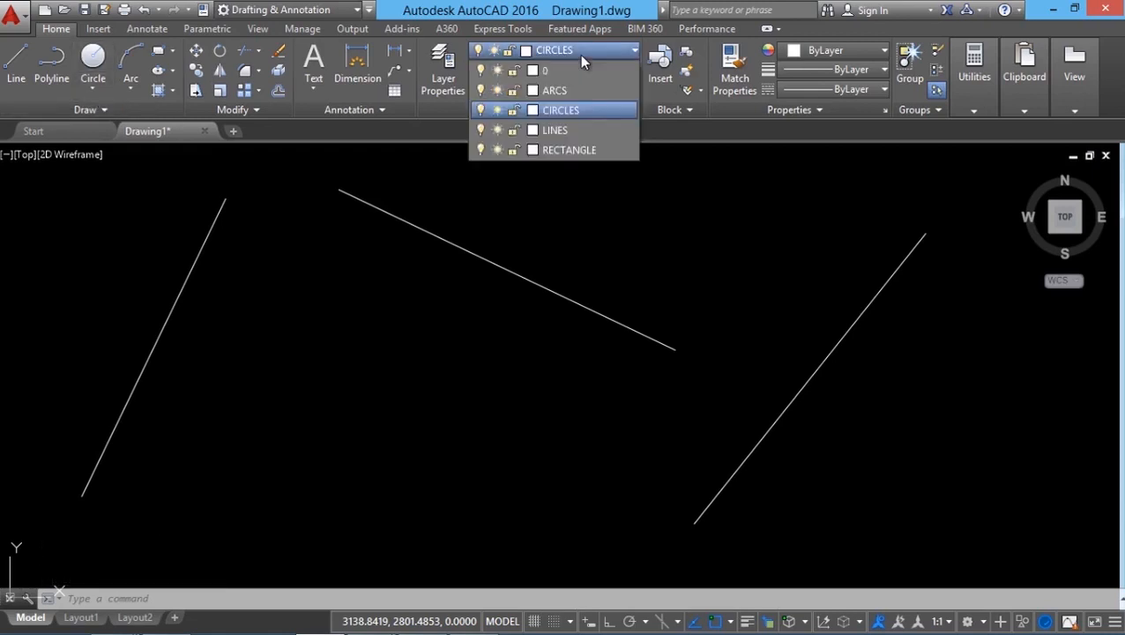
{"action": "left_click", "coordinate": [577, 113]}
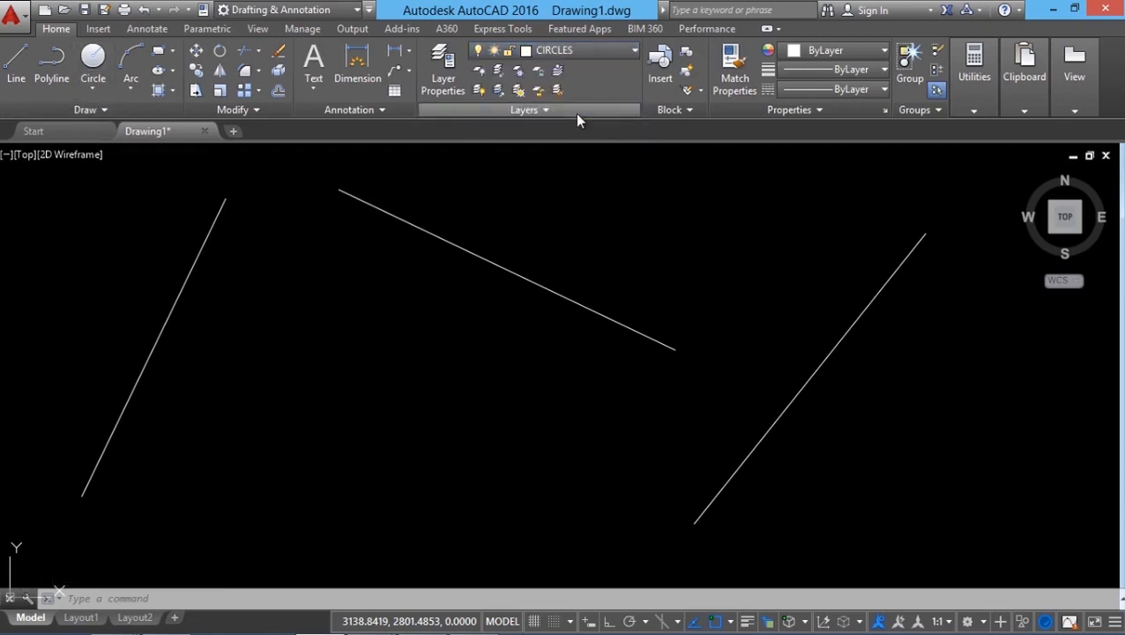
- Draw three center-radius circles below and beside the lines, with the middle circle about 425 in radius
{"action": "left_click", "coordinate": [93, 89]}
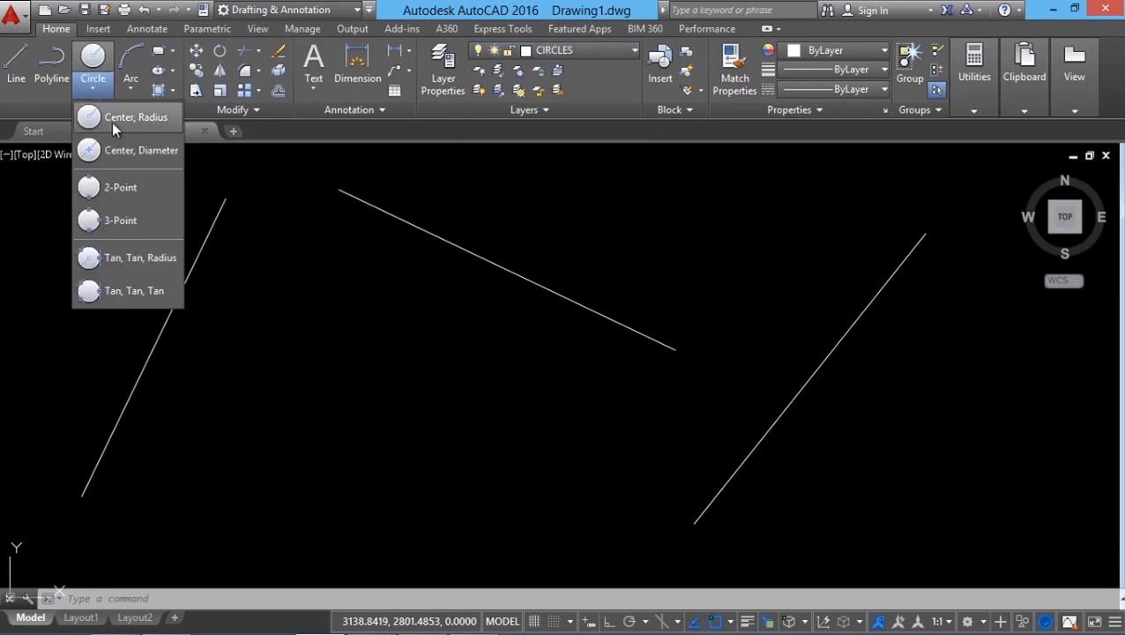
{"action": "left_click", "coordinate": [112, 123]}
{"action": "left_click", "coordinate": [323, 420]}
{"action": "left_click", "coordinate": [324, 327]}
{"action": "key", "text": "Return"}
{"action": "left_click", "coordinate": [609, 474]}
{"action": "left_click", "coordinate": [616, 404]}
{"action": "key", "text": "Return"}
{"action": "left_click", "coordinate": [979, 409]}
{"action": "left_click", "coordinate": [974, 328]}
- Make ARCS the current layer and draw a three-point arc crossing the leftmost line
{"action": "left_click", "coordinate": [582, 49]}
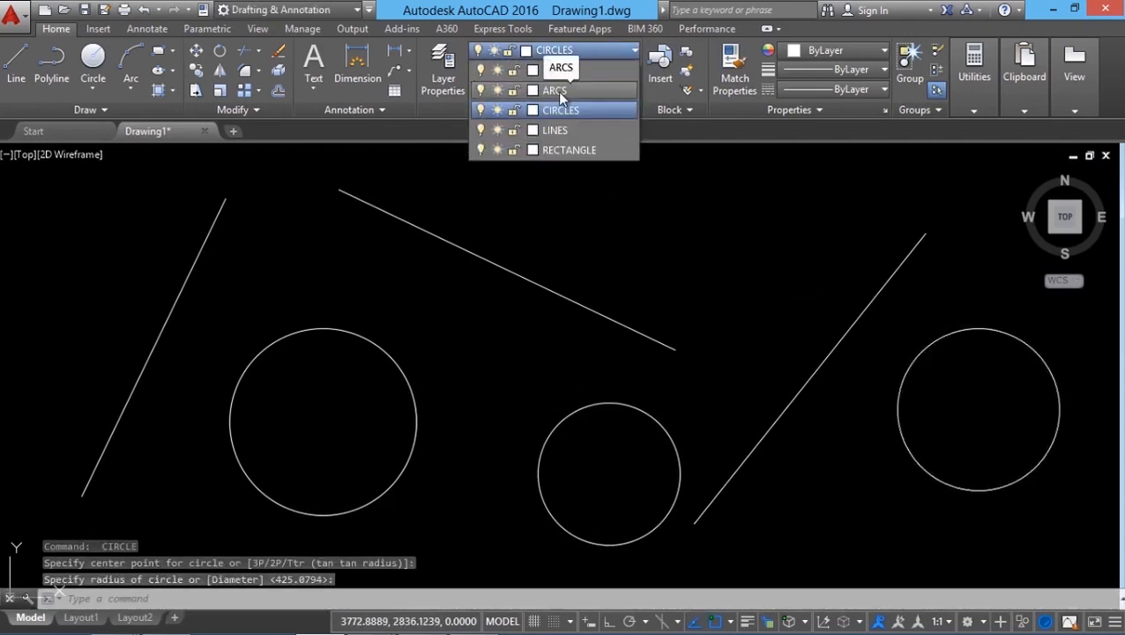
{"action": "left_click", "coordinate": [558, 92]}
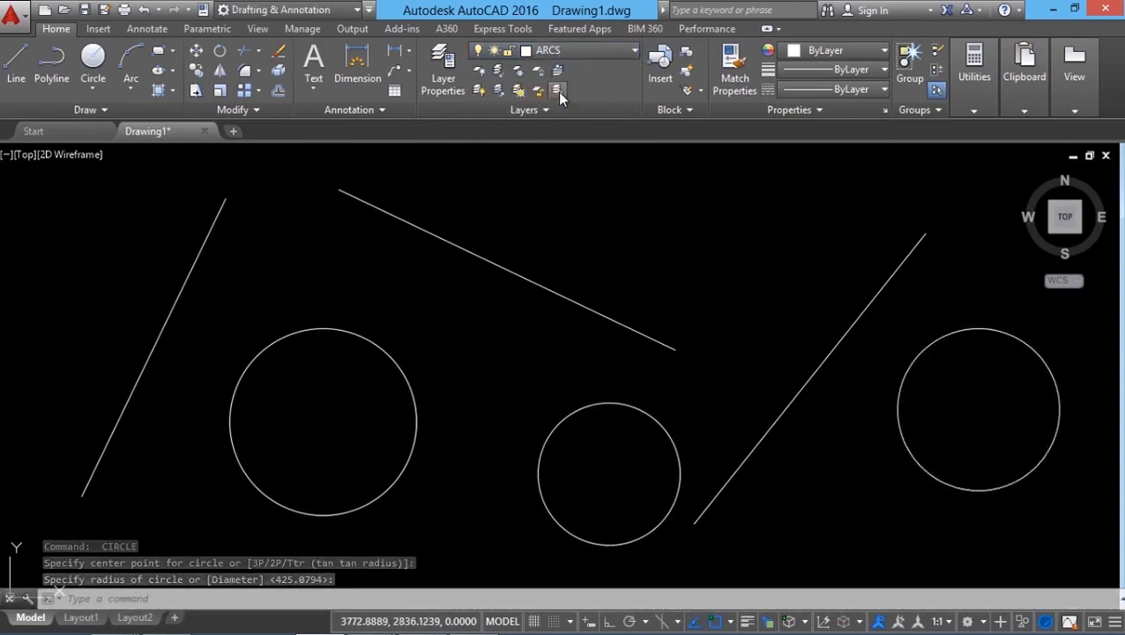
{"action": "left_click", "coordinate": [130, 83]}
{"action": "left_click", "coordinate": [150, 117]}
{"action": "left_click", "coordinate": [84, 405]}
{"action": "left_click", "coordinate": [68, 340]}
{"action": "left_click", "coordinate": [279, 265]}
- Draw two more three-point arcs, one above and left of the rightmost line and one crossing the middle line
{"action": "key", "text": "Return"}
{"action": "left_click", "coordinate": [682, 308]}
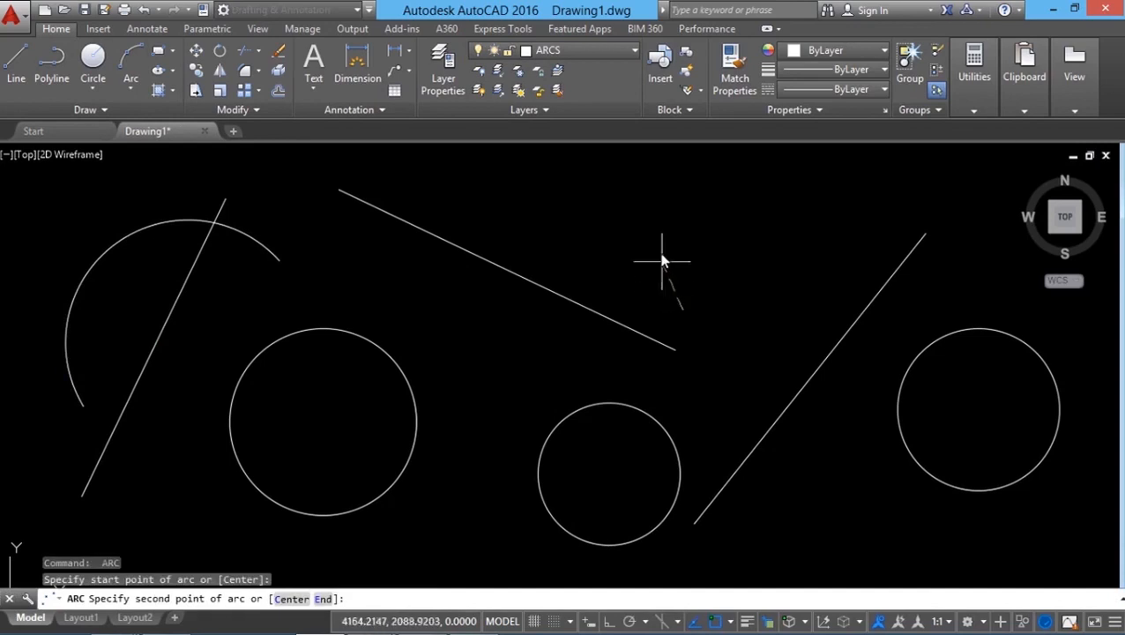
{"action": "left_click", "coordinate": [665, 258]}
{"action": "left_click", "coordinate": [833, 227]}
{"action": "key", "text": "Return"}
{"action": "left_click", "coordinate": [466, 413]}
{"action": "left_click", "coordinate": [442, 359]}
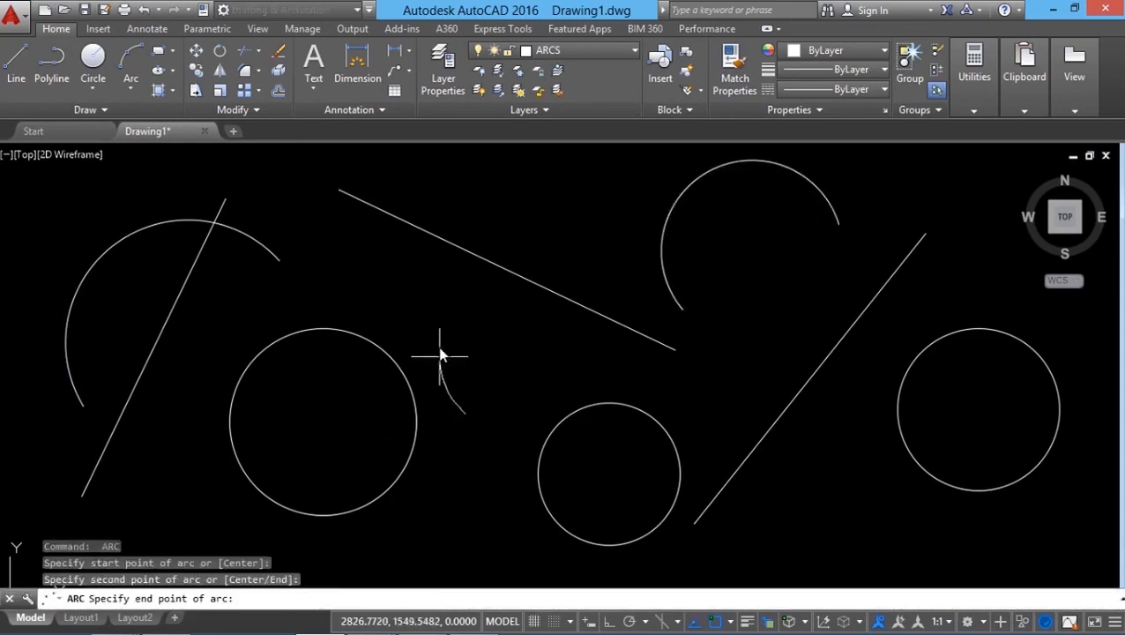
{"action": "left_click", "coordinate": [577, 203]}
- Make RECTANGLE the current layer and draw two rectangles, a large one over the left objects and another over the rightmost line and circle
{"action": "left_click", "coordinate": [561, 52]}
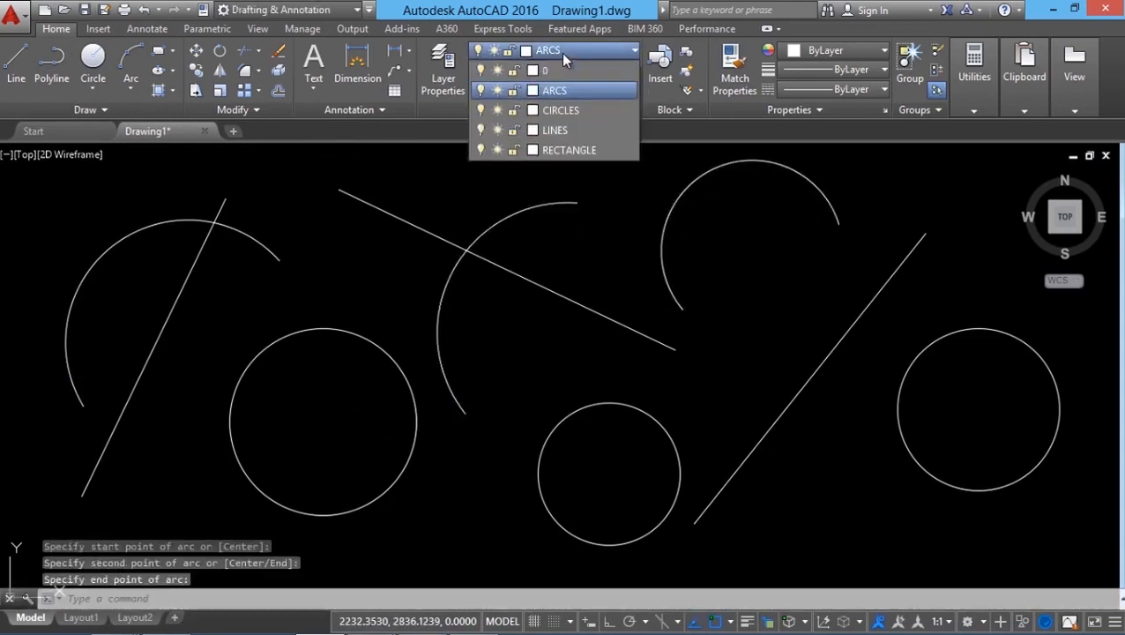
{"action": "left_click", "coordinate": [551, 154]}
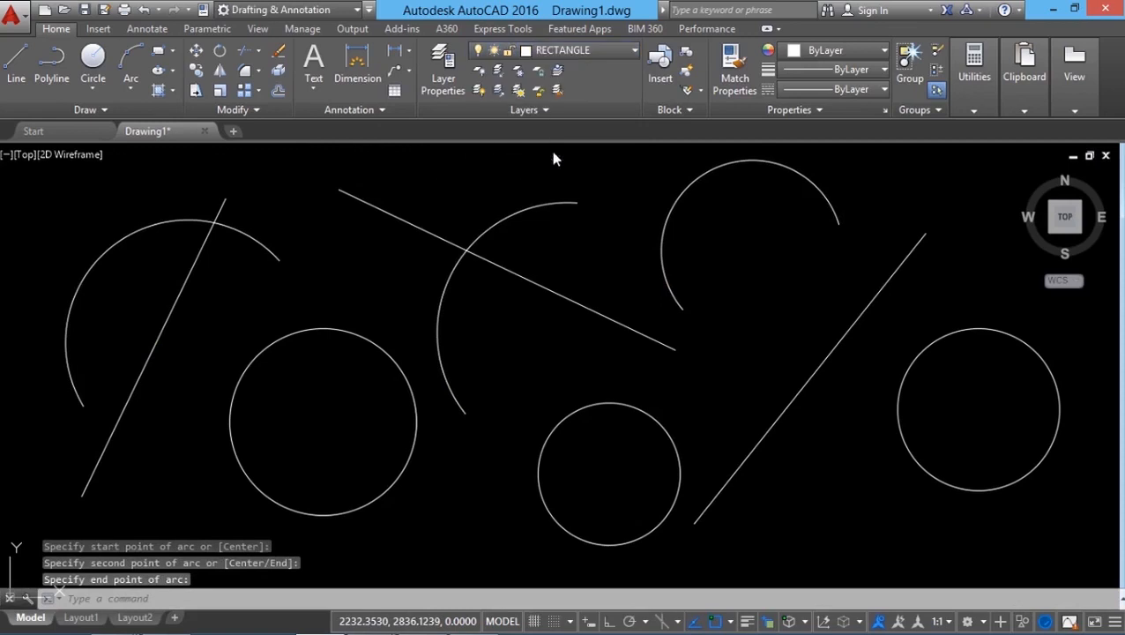
{"action": "left_click", "coordinate": [161, 51]}
{"action": "left_click", "coordinate": [173, 52]}
{"action": "left_click", "coordinate": [181, 77]}
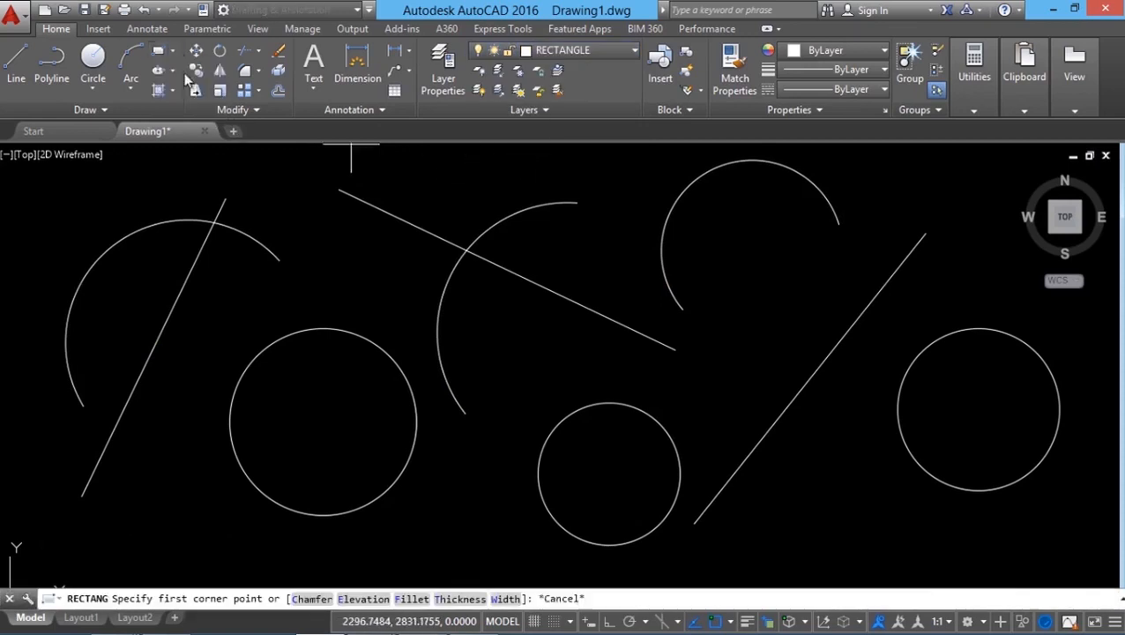
{"action": "left_click", "coordinate": [51, 192]}
{"action": "left_click", "coordinate": [514, 447]}
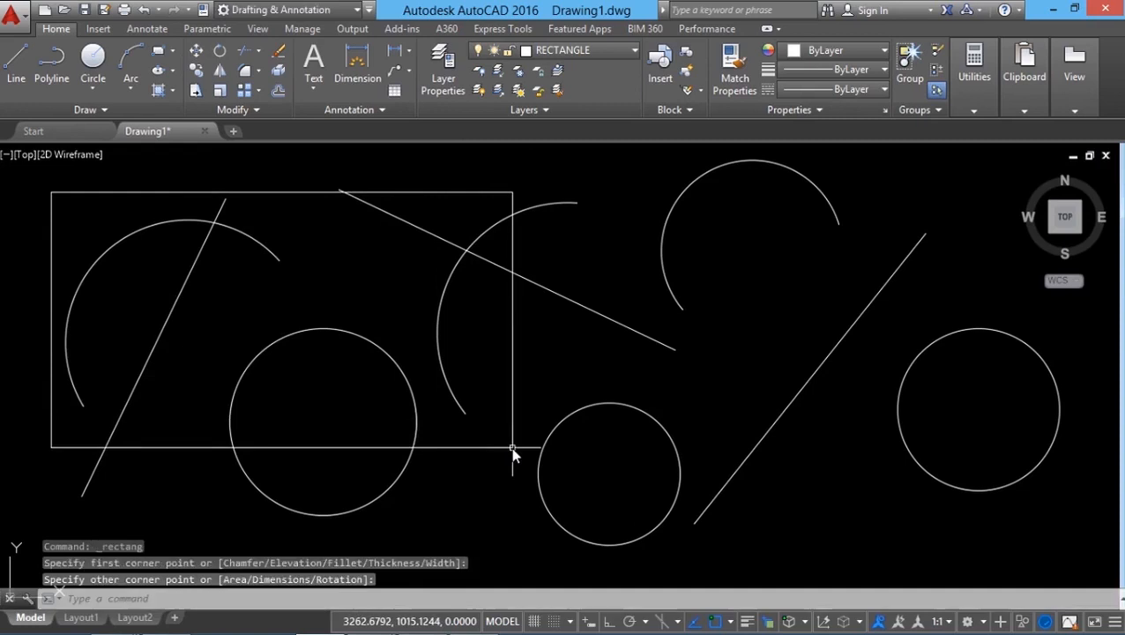
{"action": "key", "text": "Return"}
{"action": "left_click", "coordinate": [730, 274]}
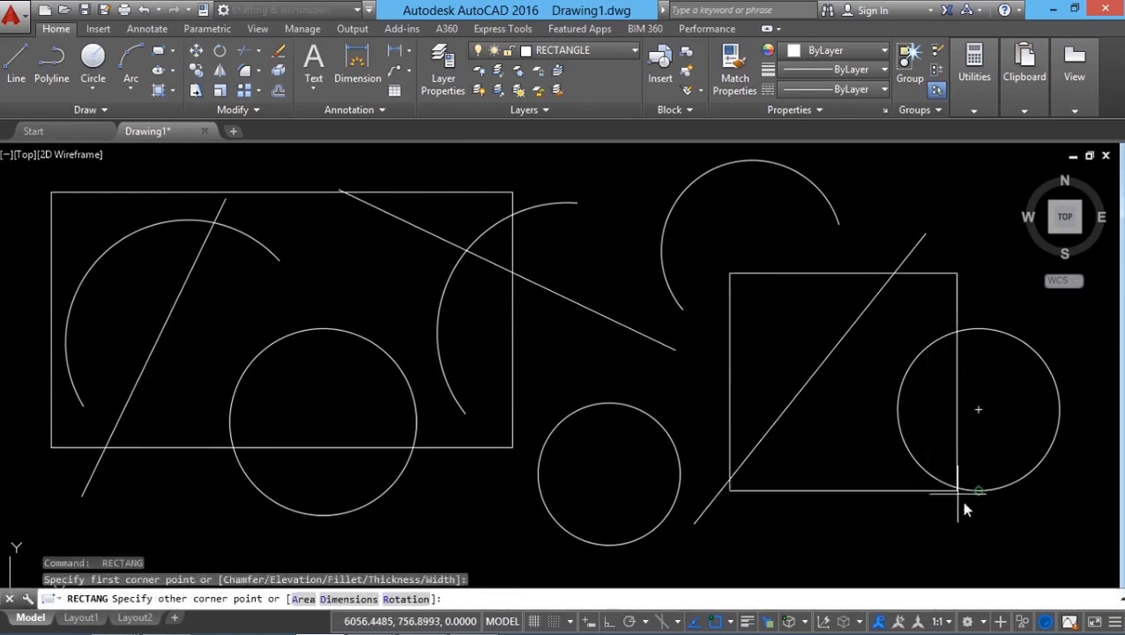
{"action": "left_click", "coordinate": [1033, 536]}
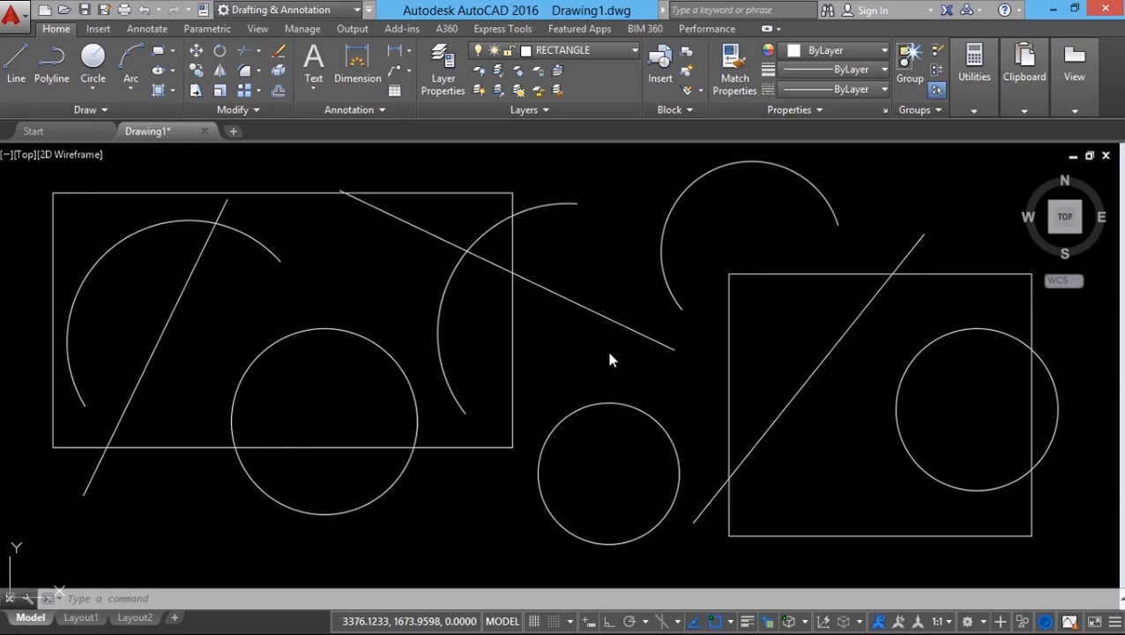
- Open the Layer Properties Manager and set the LINES layer's color to index color 11
{"action": "left_click", "coordinate": [445, 89]}
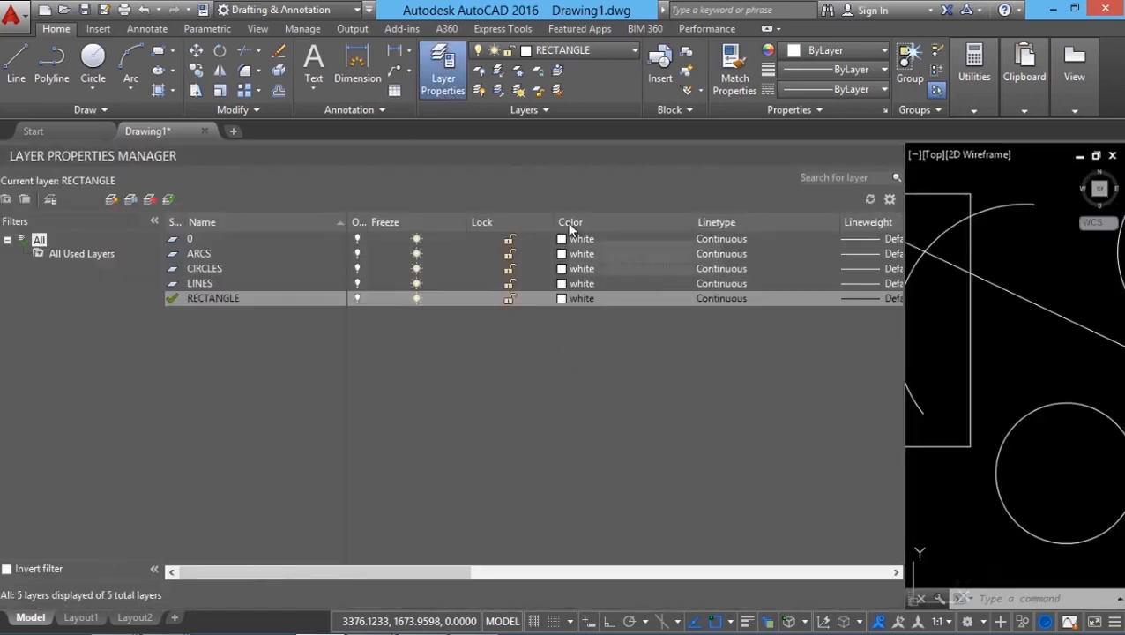
{"action": "left_click", "coordinate": [851, 239]}
{"action": "left_click_drag", "start_coordinate": [469, 572], "coordinate": [401, 577]}
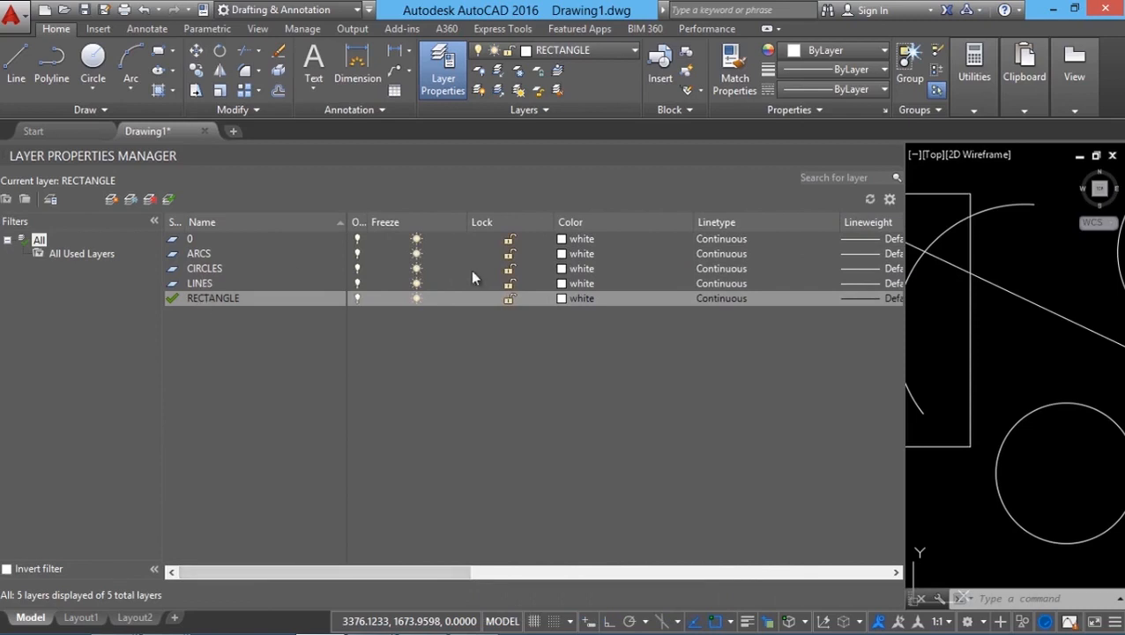
{"action": "left_click", "coordinate": [215, 280]}
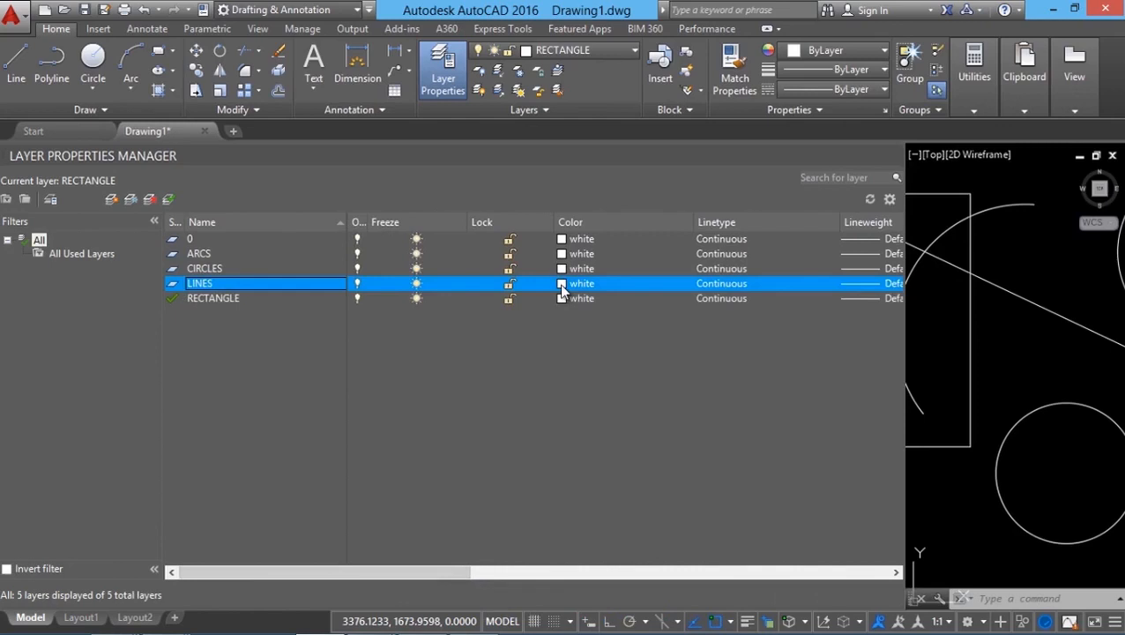
{"action": "left_click", "coordinate": [562, 287]}
{"action": "left_click_drag", "start_coordinate": [882, 154], "coordinate": [812, 152]}
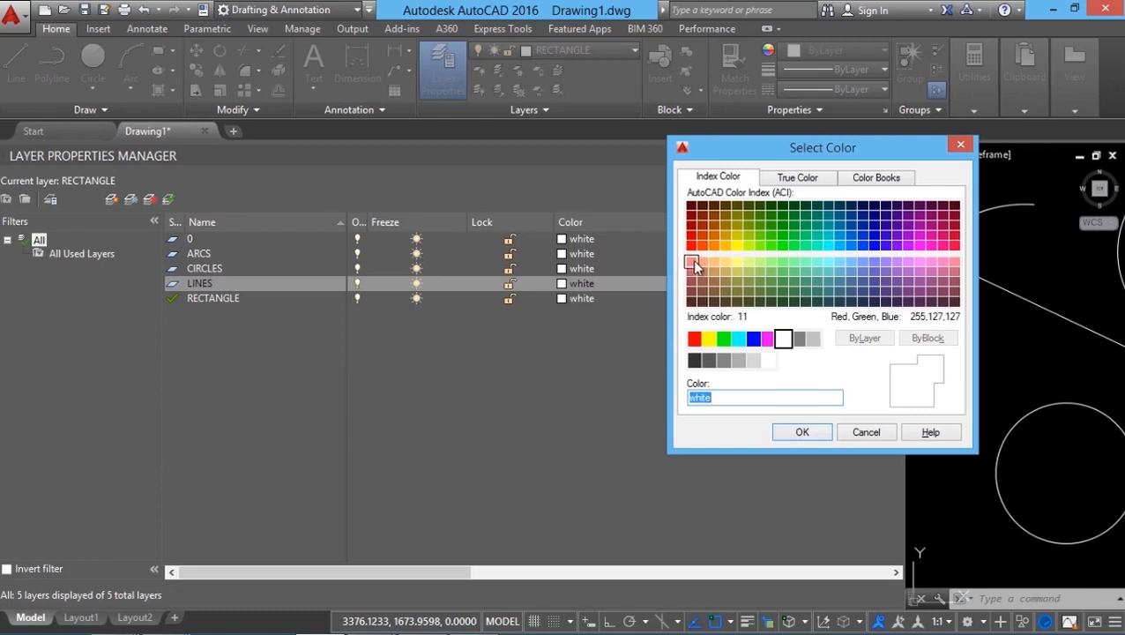
{"action": "left_click", "coordinate": [694, 267]}
{"action": "left_click", "coordinate": [802, 432]}
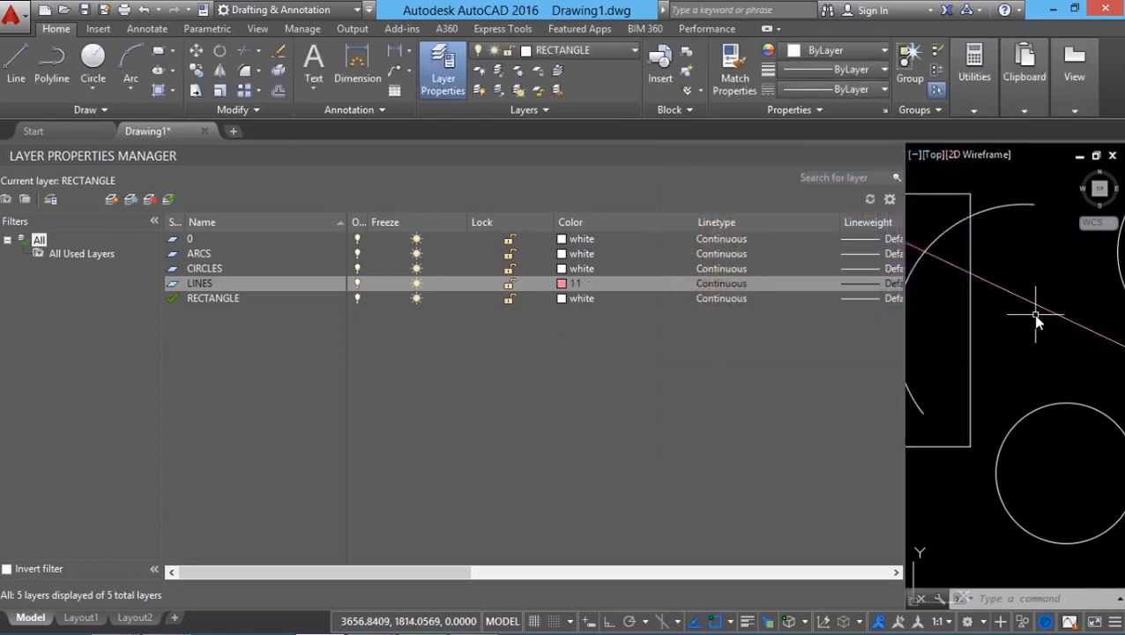
- Load the HIDDEN, TRACKS and CENTER linetypes from acadiso.lin and assign CENTER to the LINES layer
{"action": "left_click", "coordinate": [717, 287]}
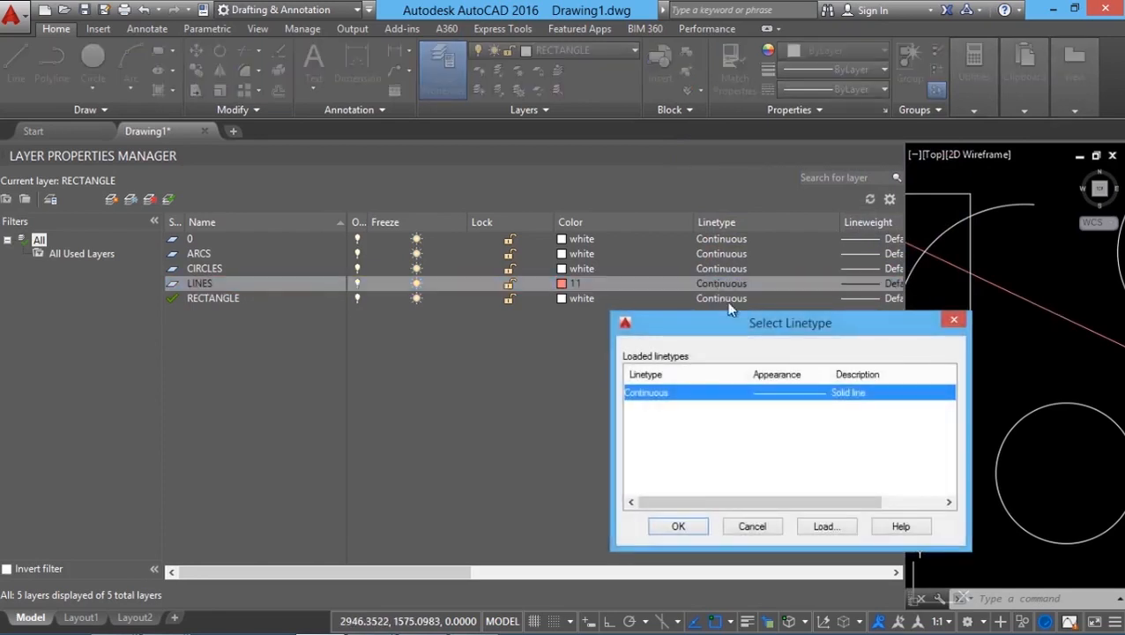
{"action": "left_click_drag", "start_coordinate": [750, 329], "coordinate": [700, 321]}
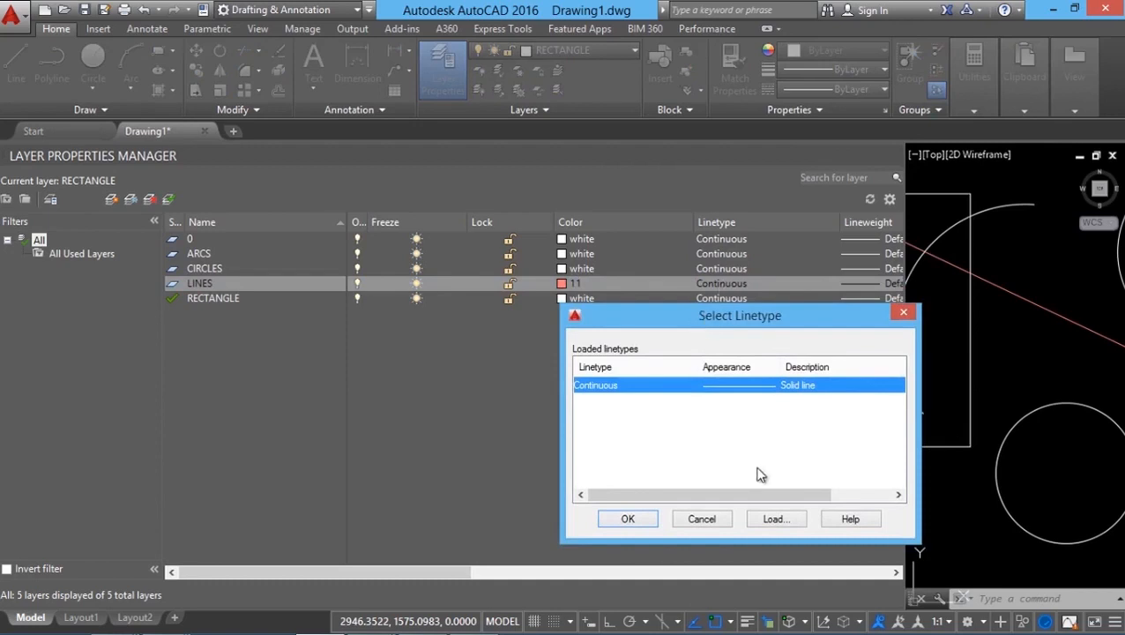
{"action": "left_click", "coordinate": [772, 520]}
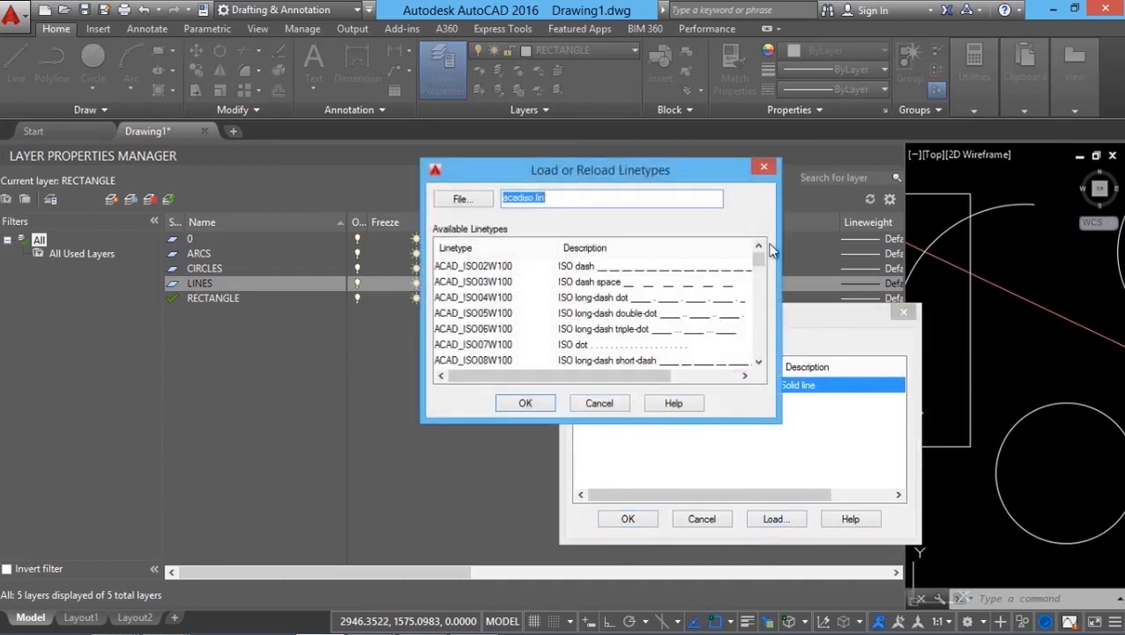
{"action": "left_click_drag", "start_coordinate": [757, 259], "coordinate": [757, 320]}
{"action": "left_click", "coordinate": [468, 283]}
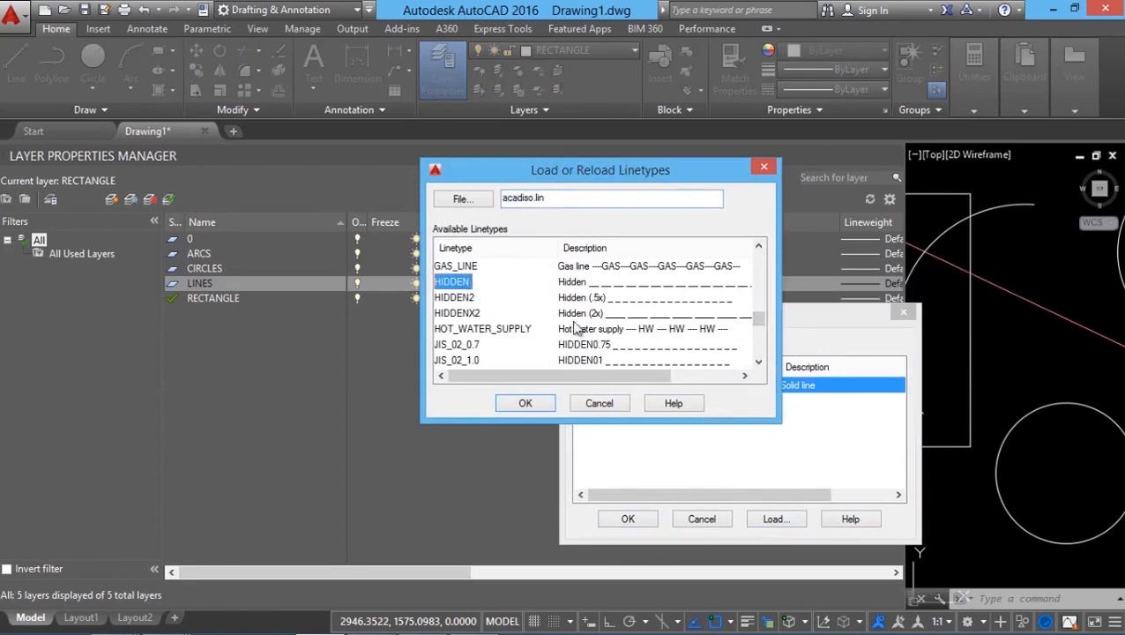
{"action": "left_click_drag", "start_coordinate": [754, 328], "coordinate": [758, 289]}
{"action": "left_click", "coordinate": [453, 345]}
{"action": "left_click", "coordinate": [469, 268]}
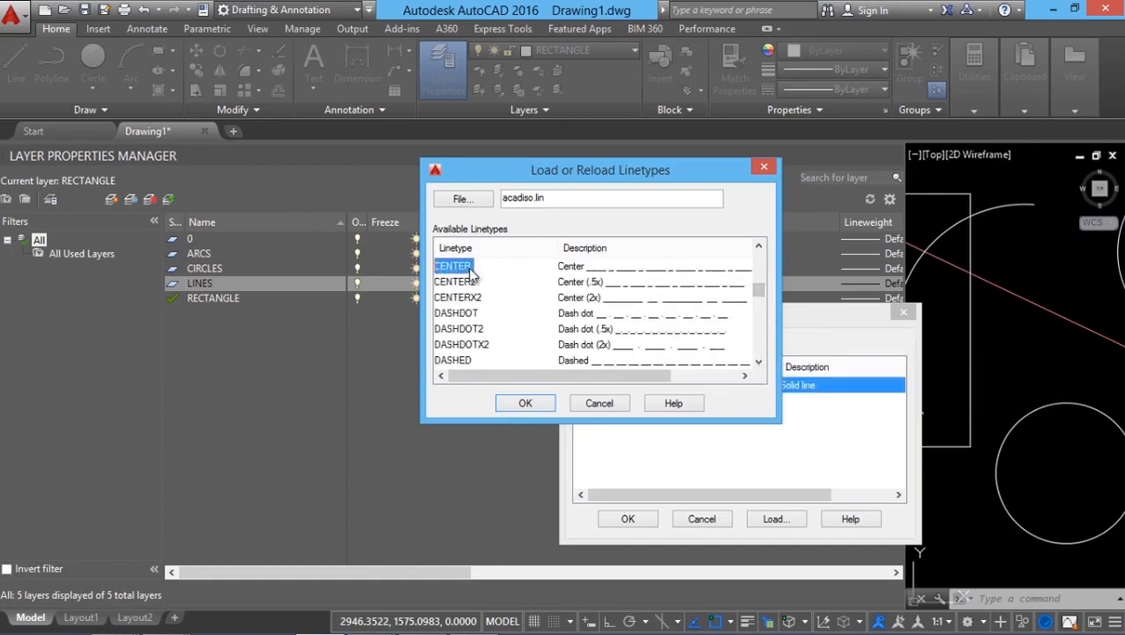
{"action": "left_click", "coordinate": [525, 403]}
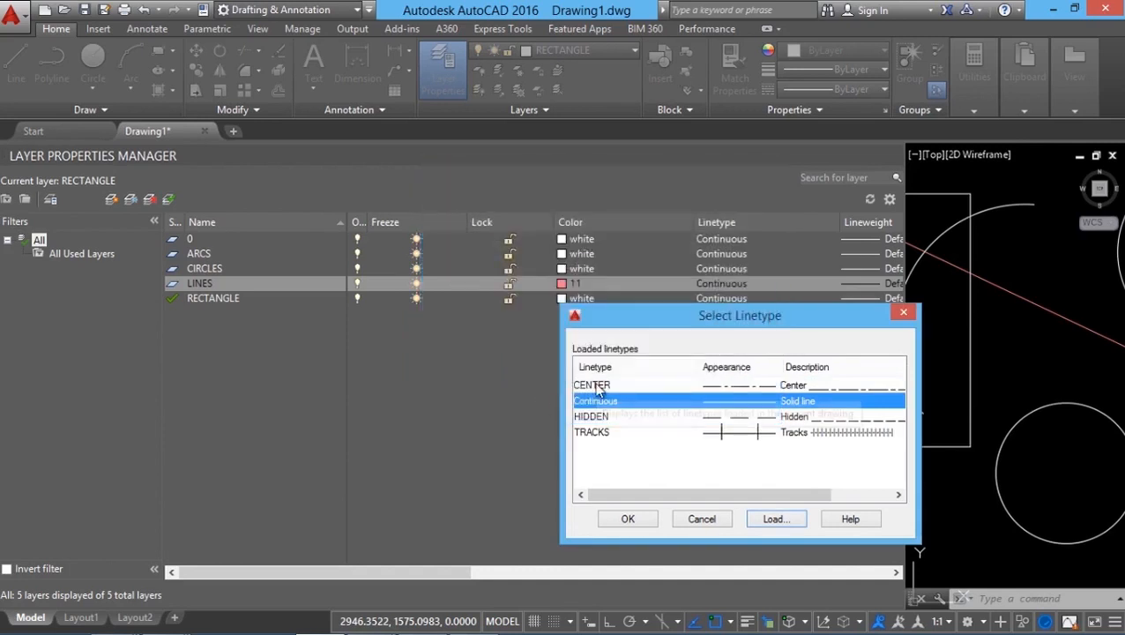
{"action": "left_click", "coordinate": [601, 384]}
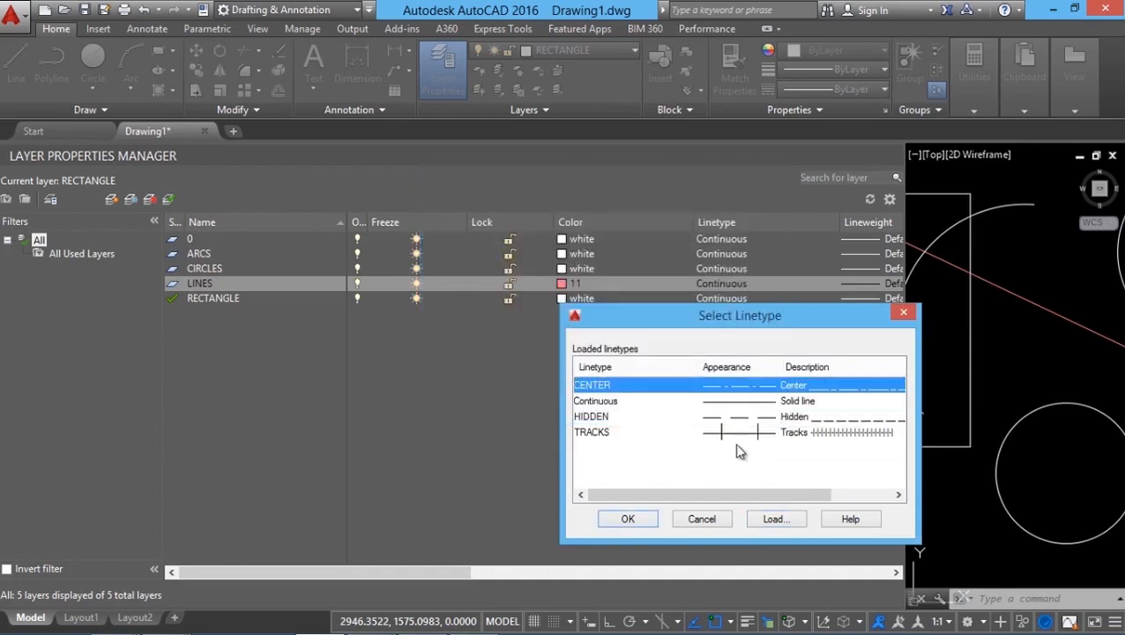
{"action": "left_click", "coordinate": [649, 520]}
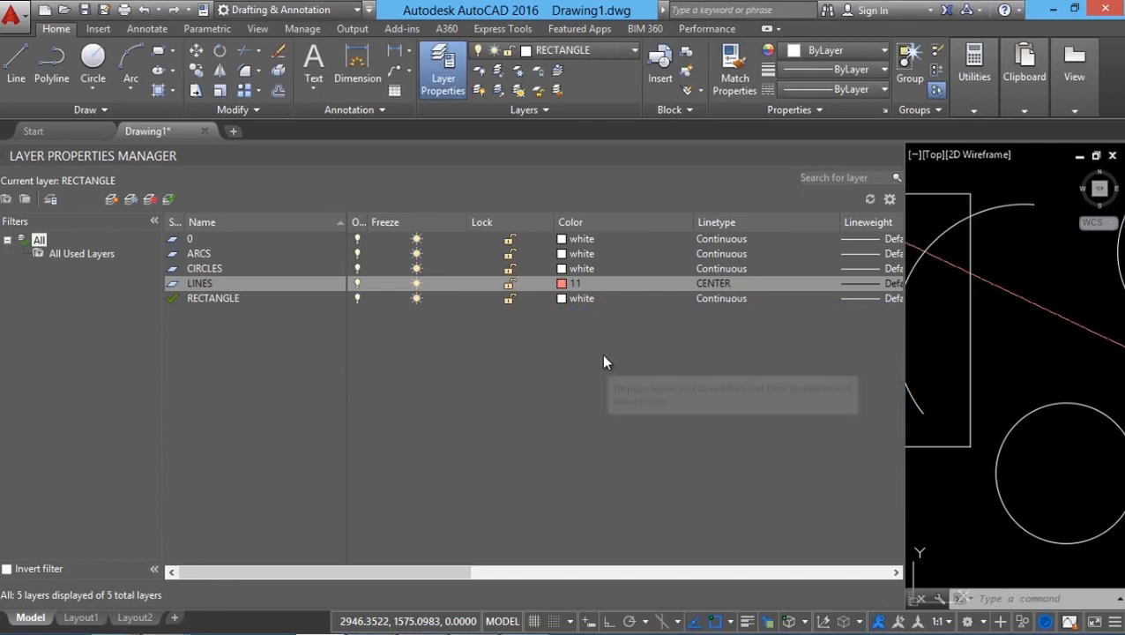
- Assign the HIDDEN linetype to the RECTANGLE layer and the TRACKS linetype to the CIRCLES layer
{"action": "left_click", "coordinate": [716, 300]}
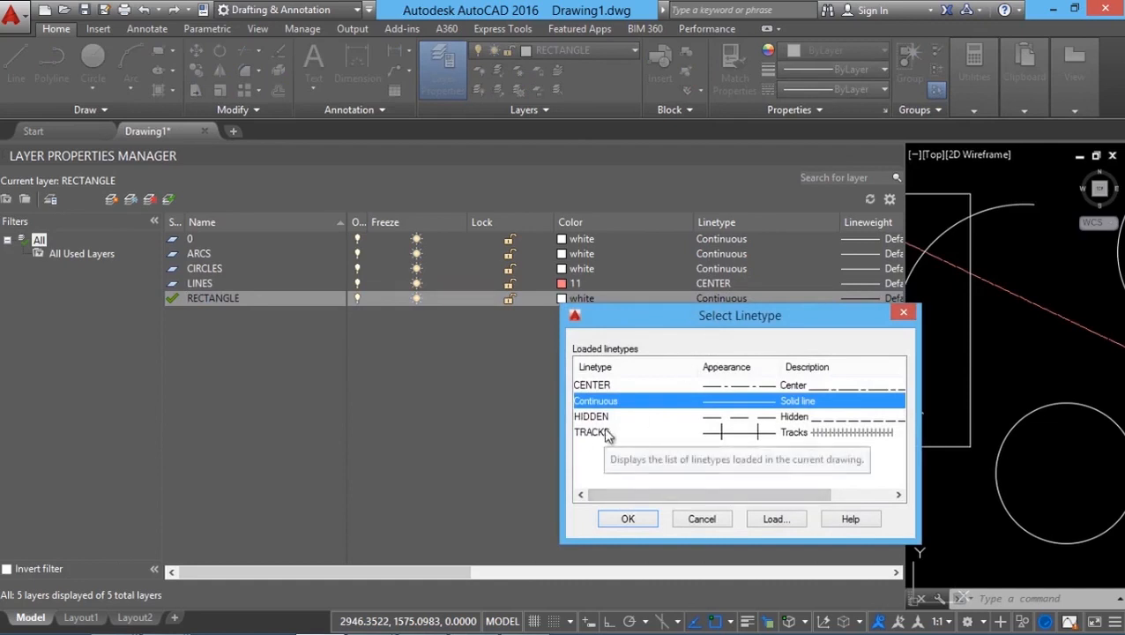
{"action": "left_click", "coordinate": [593, 417]}
{"action": "left_click", "coordinate": [628, 519]}
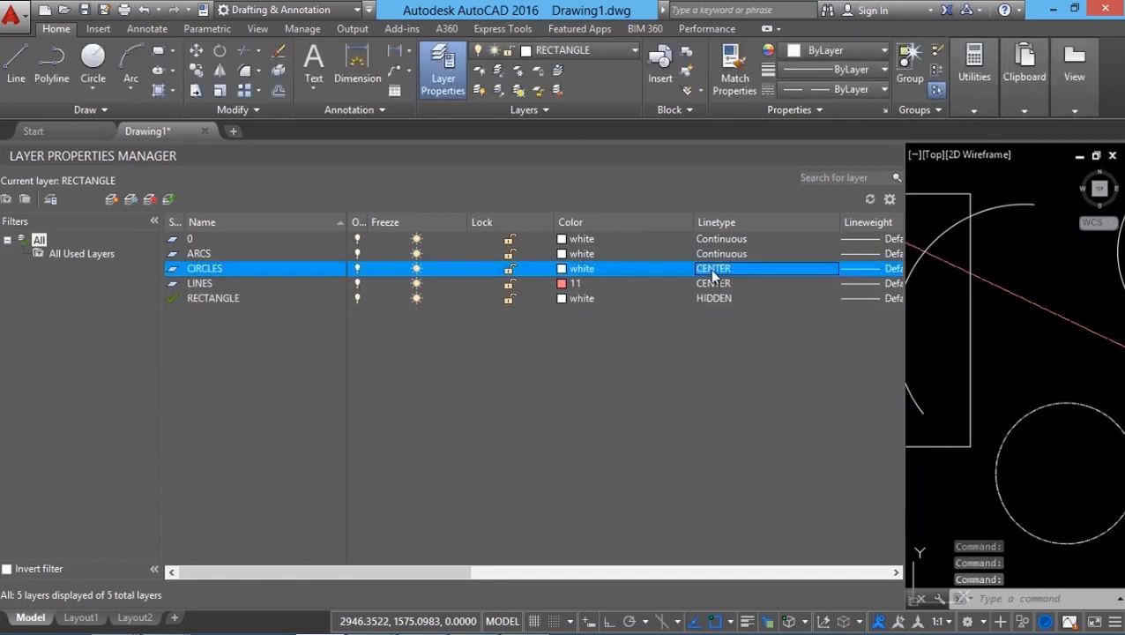
{"action": "left_click", "coordinate": [712, 275]}
{"action": "left_click", "coordinate": [598, 432]}
{"action": "left_click", "coordinate": [646, 518]}
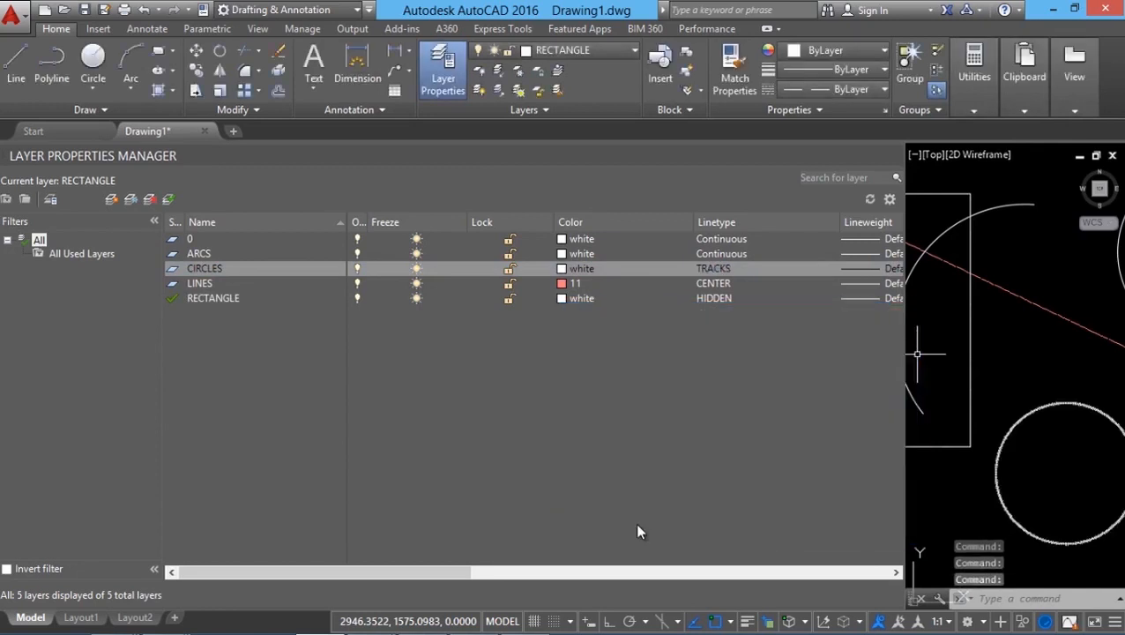
- Load the ZIGZAG linetype from acadiso.lin while choosing a linetype for the ARCS layer
{"action": "left_click", "coordinate": [716, 254]}
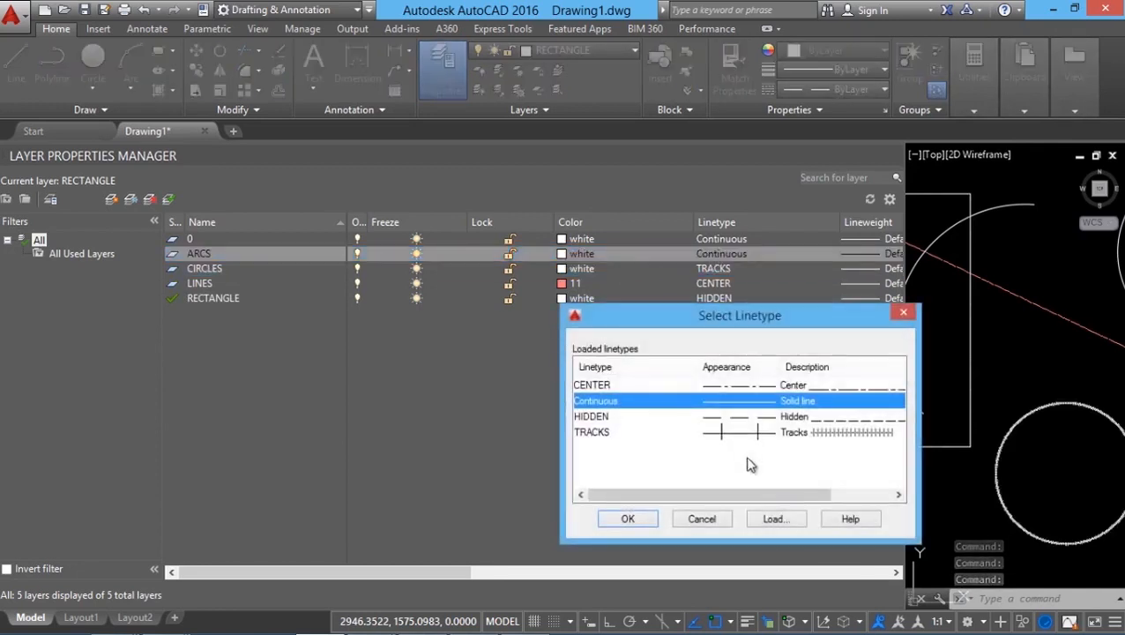
{"action": "left_click", "coordinate": [775, 519]}
{"action": "left_click_drag", "start_coordinate": [759, 255], "coordinate": [755, 350]}
{"action": "left_click", "coordinate": [617, 360]}
{"action": "left_click", "coordinate": [525, 403]}
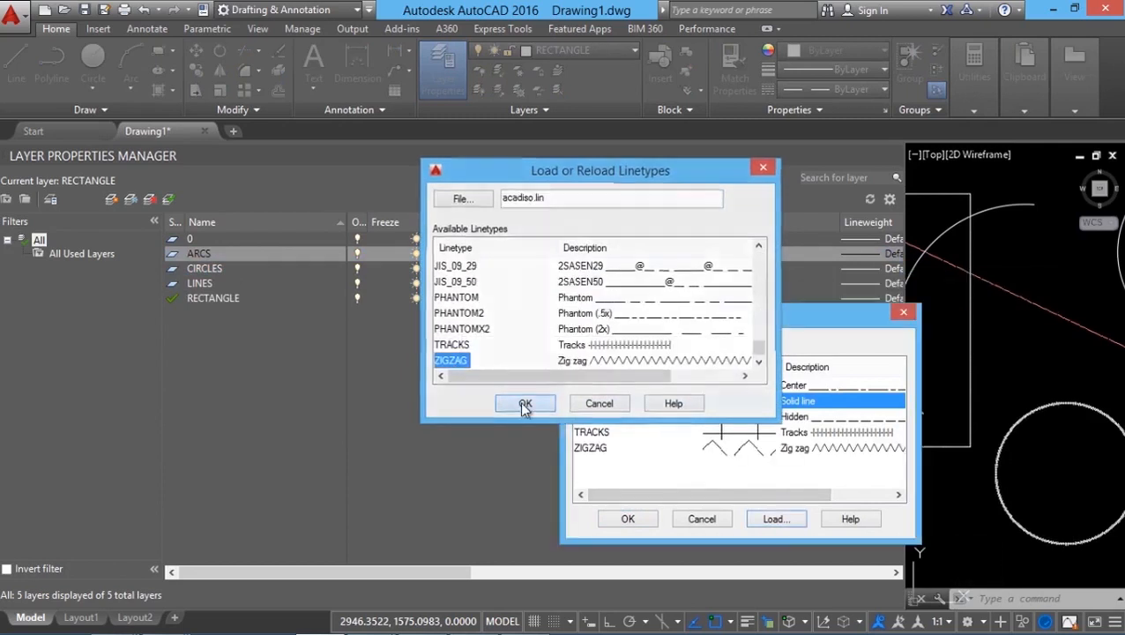
- Accept the Continuous linetype for the ARCS layer and set the CIRCLES layer's lineweight to 0.50 mm
{"action": "left_click", "coordinate": [635, 518]}
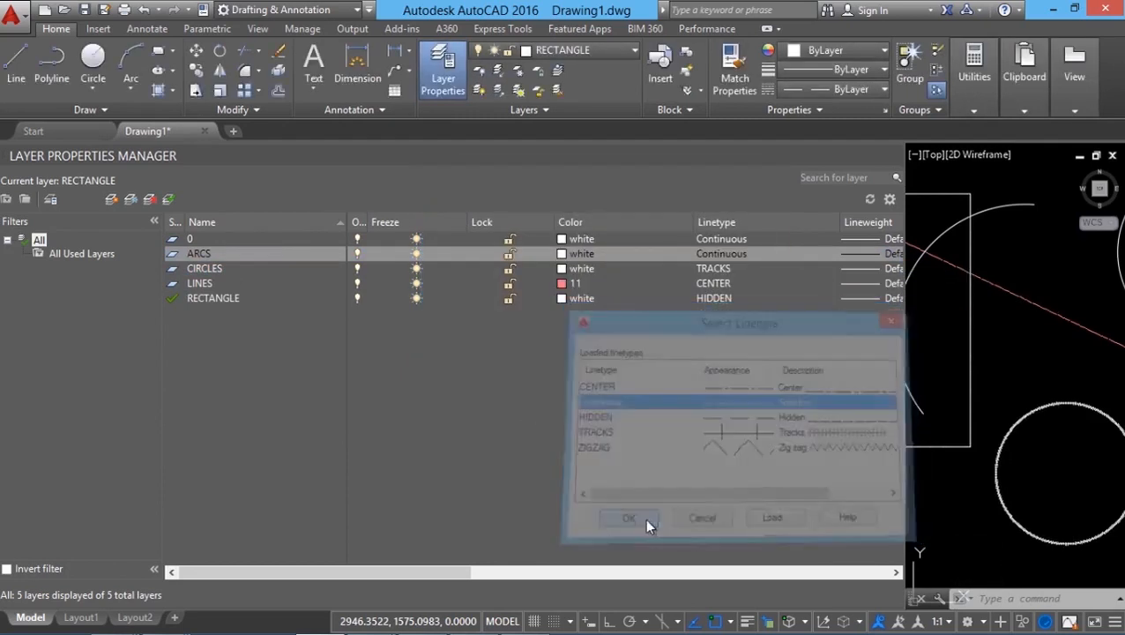
{"action": "left_click_drag", "start_coordinate": [425, 572], "coordinate": [571, 570]}
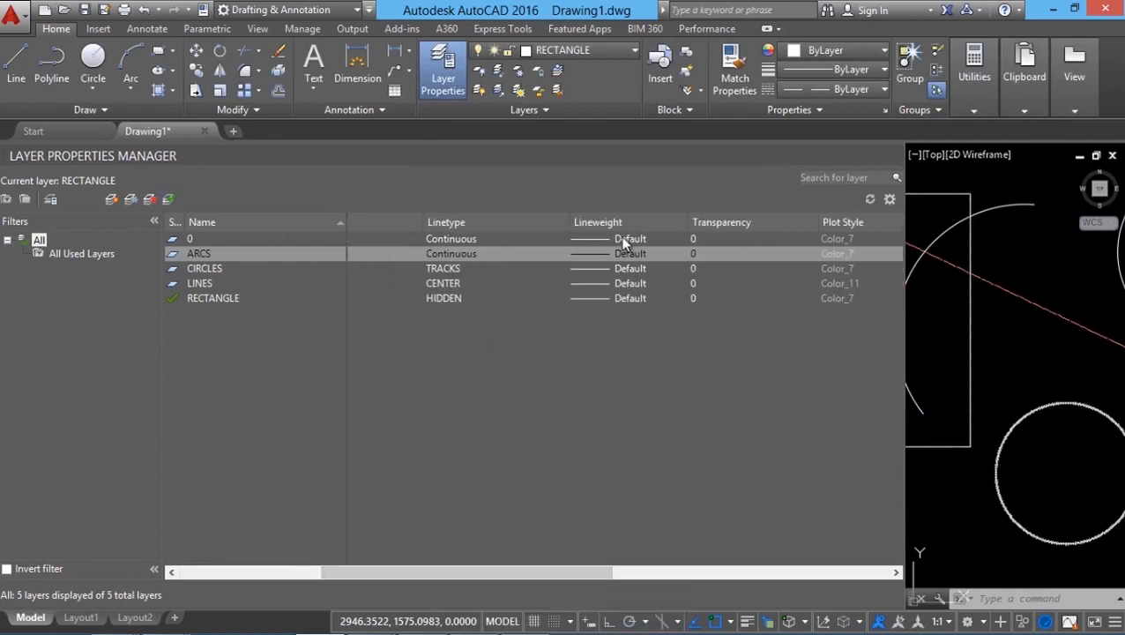
{"action": "left_click", "coordinate": [603, 270]}
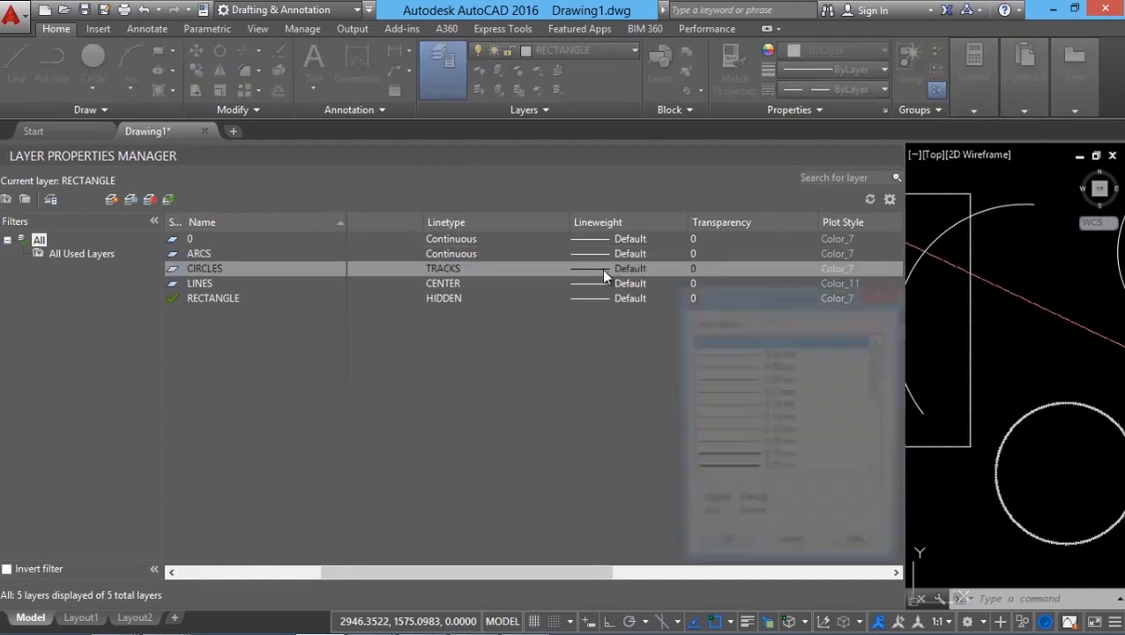
{"action": "left_click", "coordinate": [758, 409]}
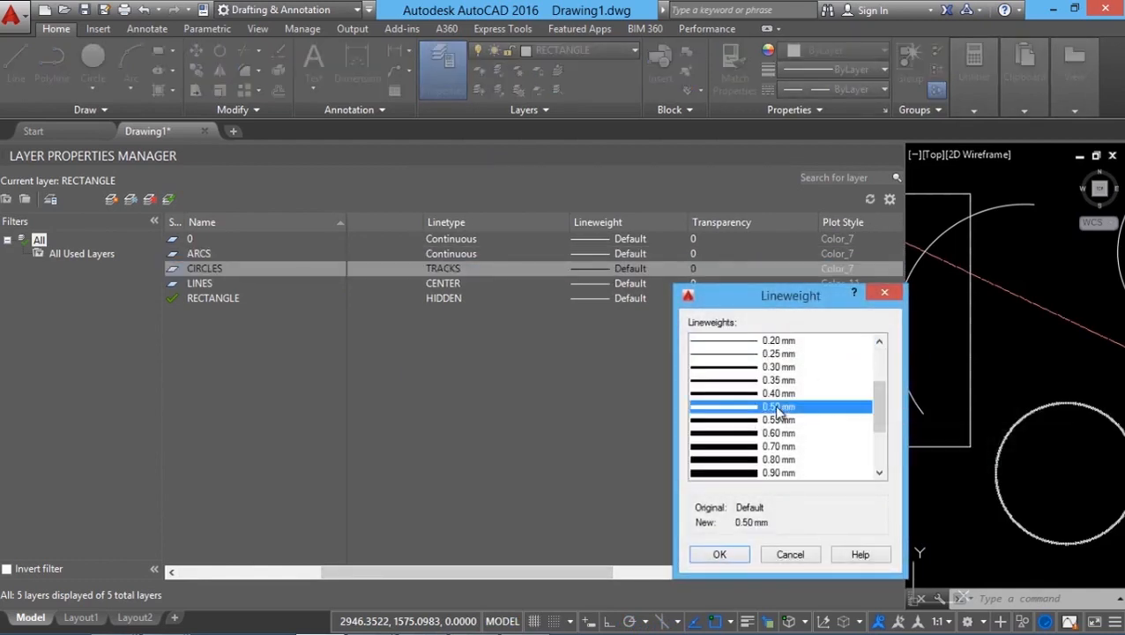
{"action": "left_click", "coordinate": [719, 554]}
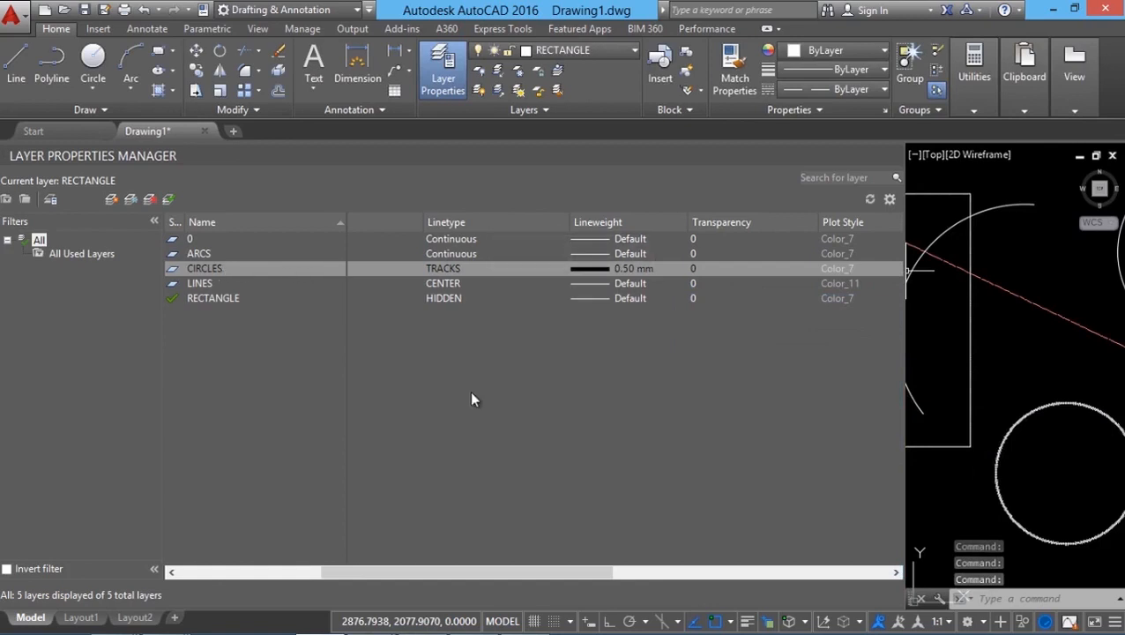
- Close the Layer Properties Manager and enlarge the linetype patterns with LTSCALE, entering a factor of 5 and a larger one on a second run
{"action": "scroll", "coordinate": [386, 249], "scroll_direction": "left", "scroll_amount": 3}
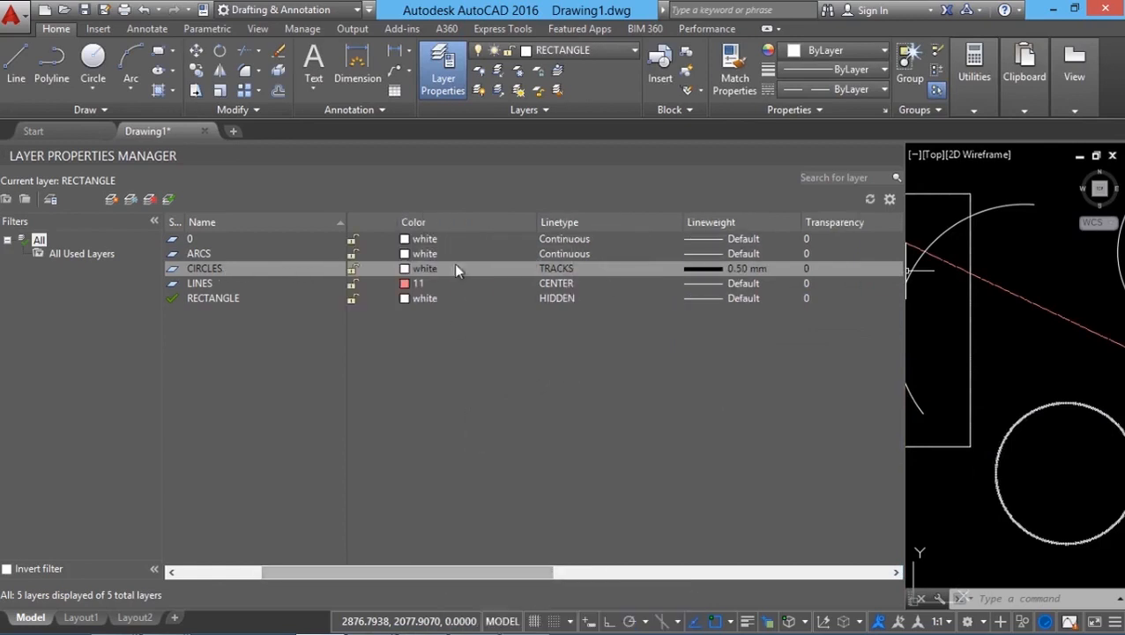
{"action": "left_click_drag", "start_coordinate": [471, 574], "coordinate": [575, 573]}
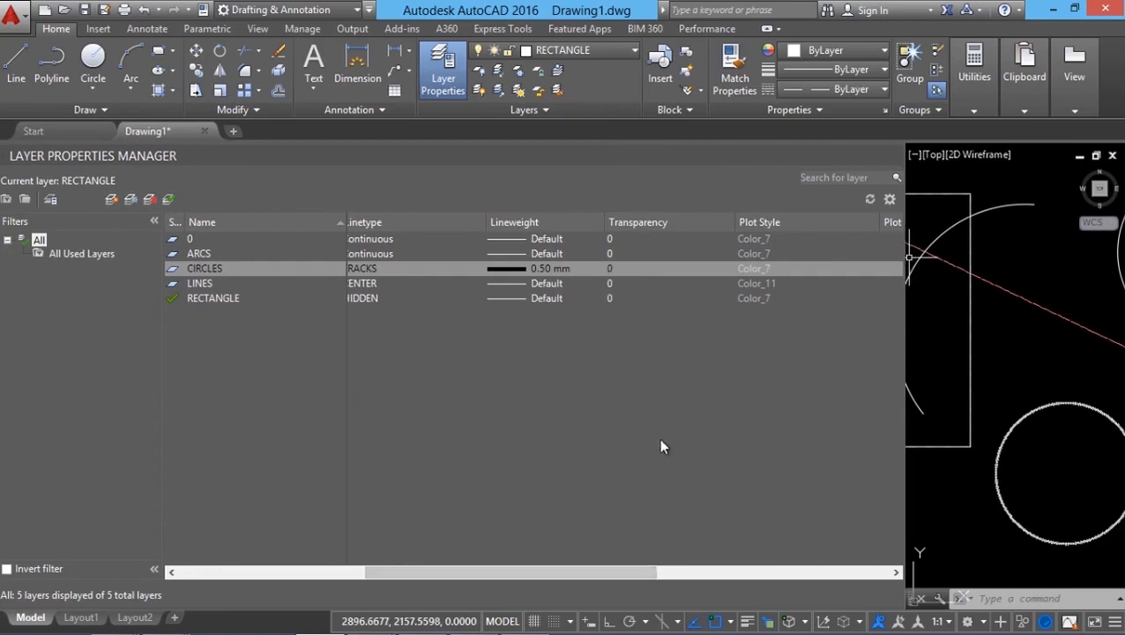
{"action": "left_click", "coordinate": [890, 155]}
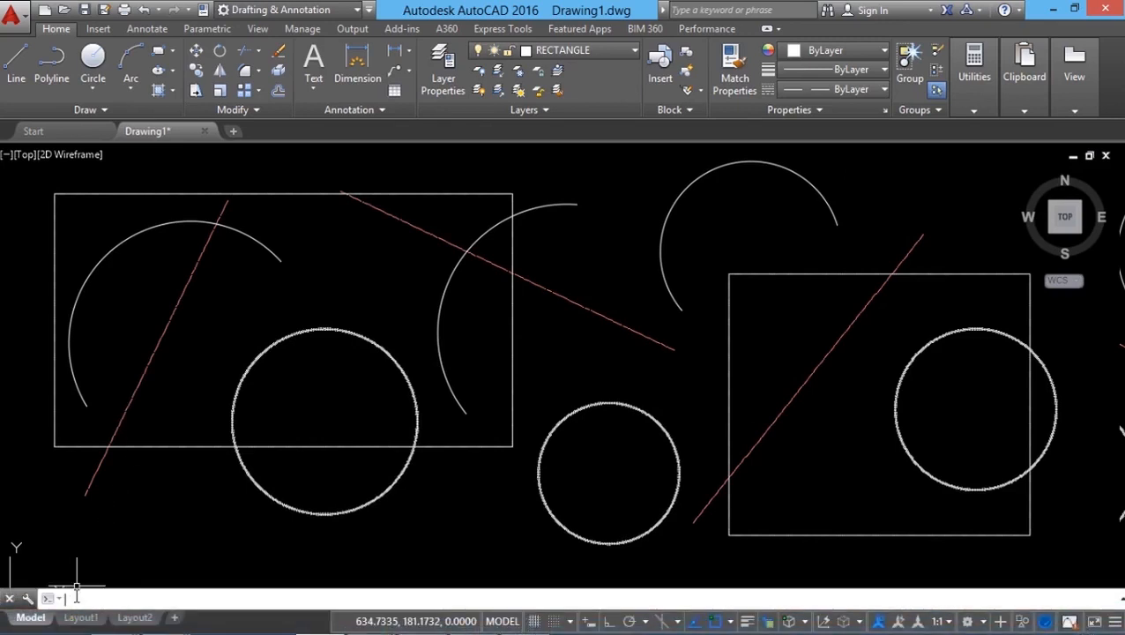
{"action": "type", "text": "ltscale"}
{"action": "key", "text": "Return"}
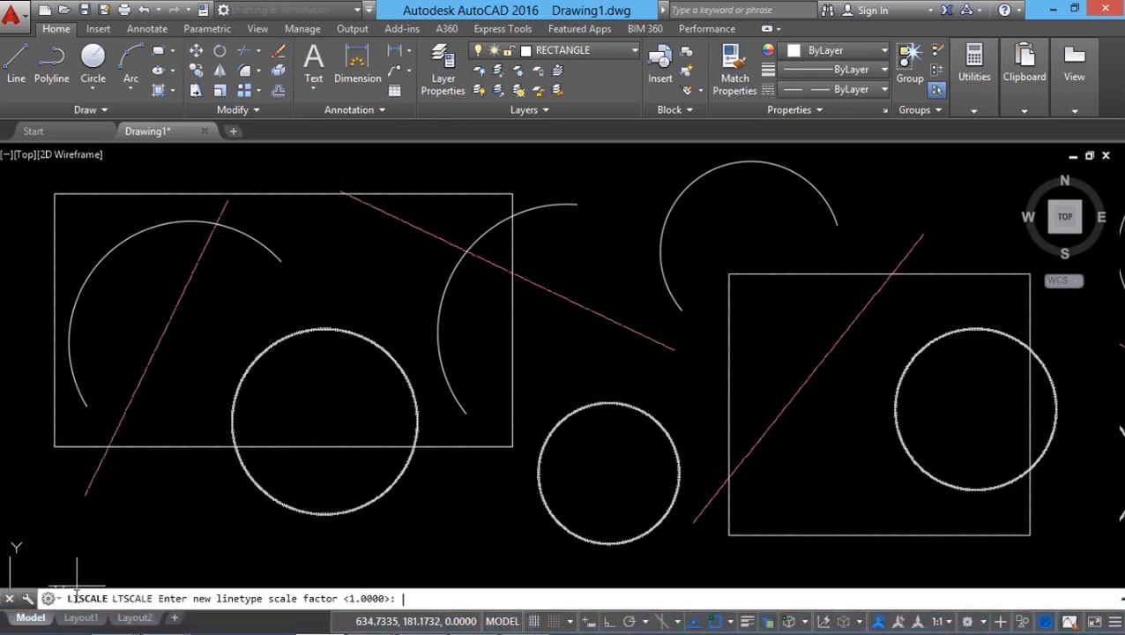
{"action": "key", "text": "Return"}
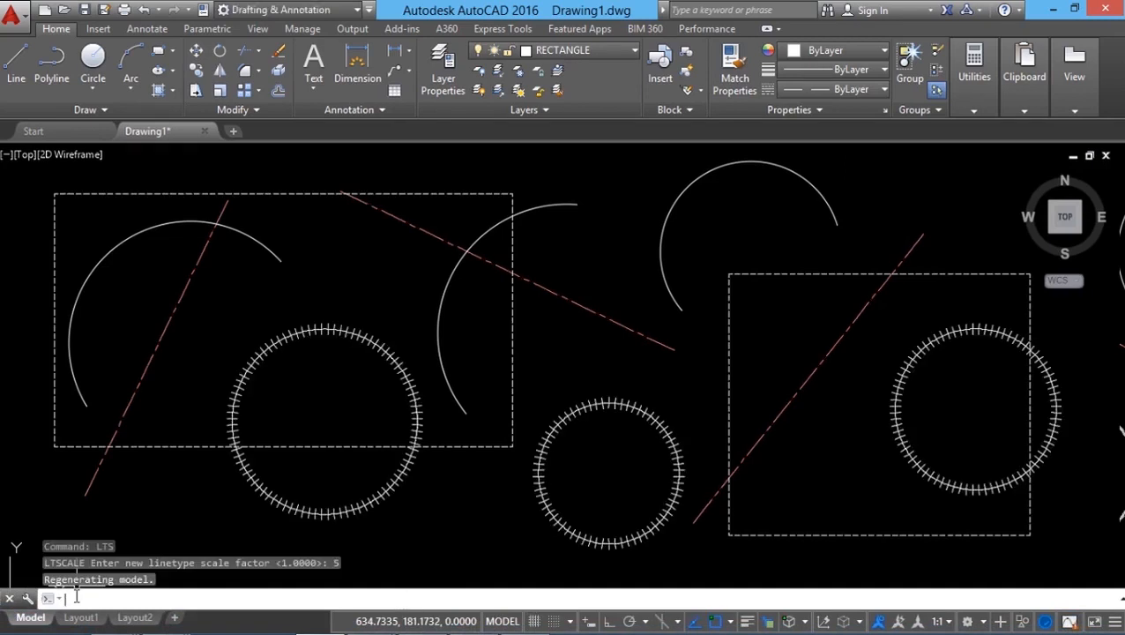
{"action": "key", "text": "Return"}
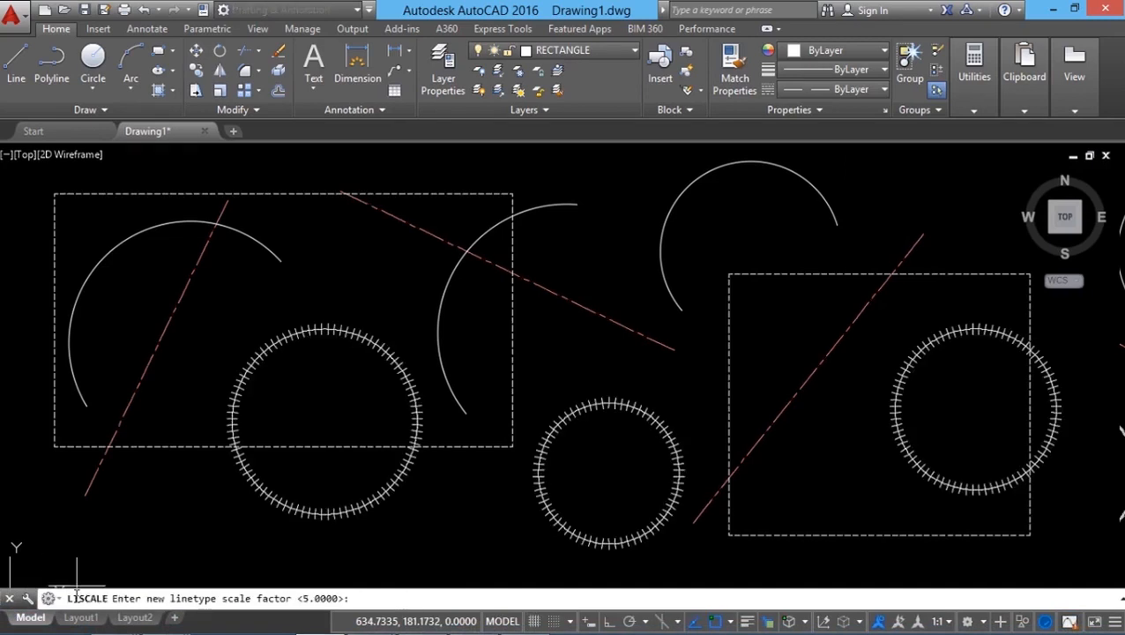
{"action": "key", "text": "Return"}
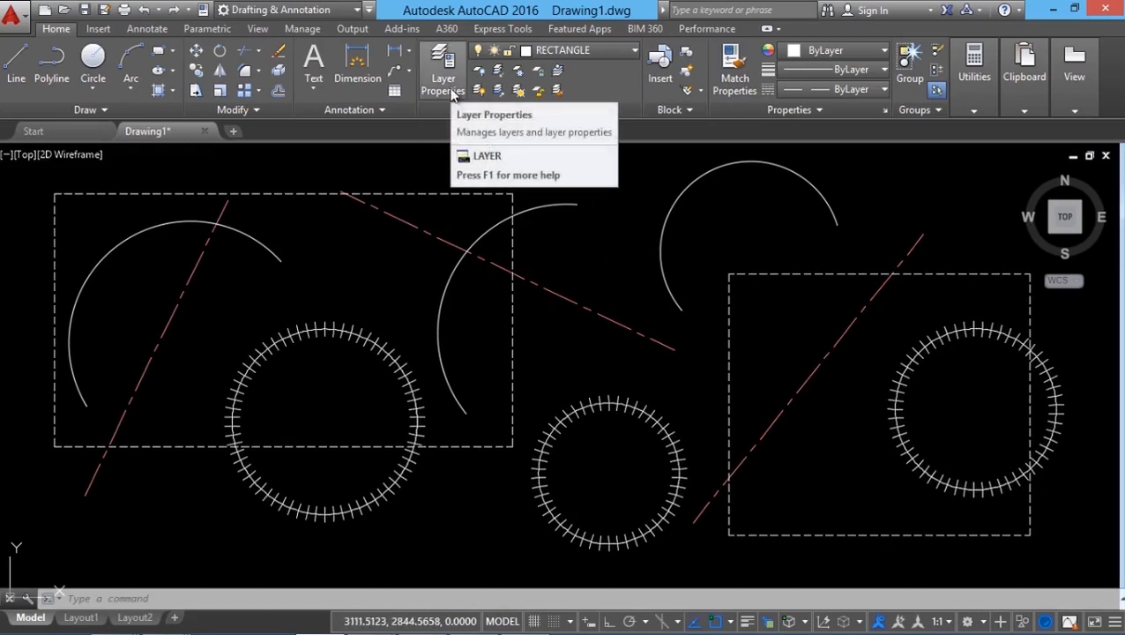
- Turn off the ARCS, CIRCLES and LINES layers as well as the current RECTANGLE layer, accepting that the current layer is hidden
{"action": "left_click", "coordinate": [579, 51]}
{"action": "left_click", "coordinate": [578, 51]}
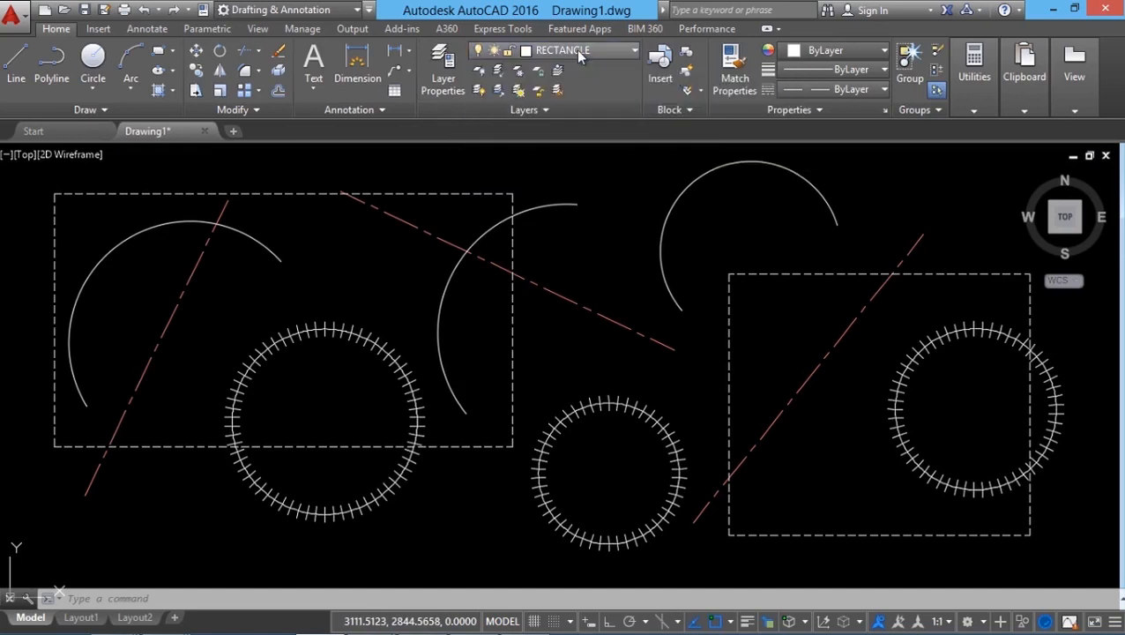
{"action": "left_click", "coordinate": [579, 51]}
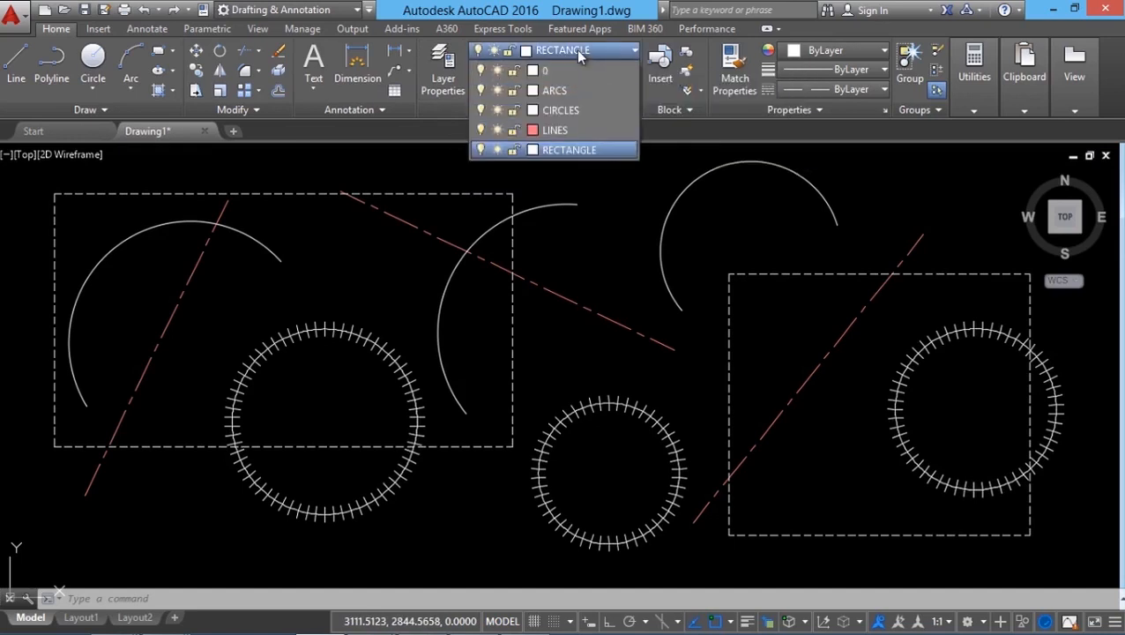
{"action": "left_click", "coordinate": [479, 92]}
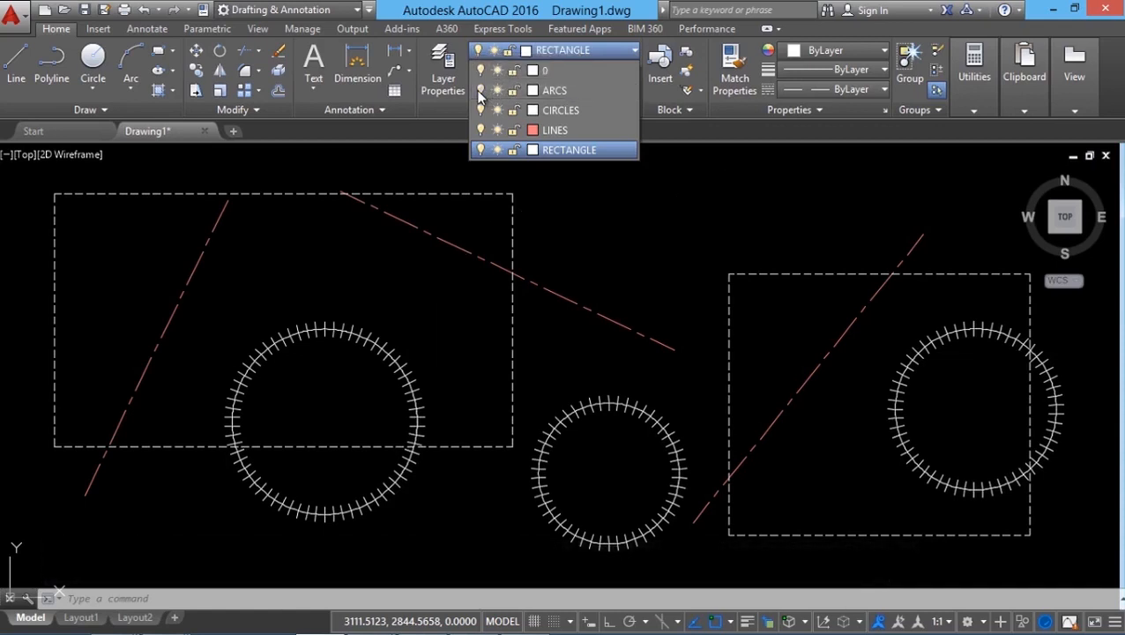
{"action": "left_click", "coordinate": [480, 110]}
{"action": "left_click", "coordinate": [480, 130]}
{"action": "left_click", "coordinate": [480, 130]}
{"action": "left_click", "coordinate": [481, 130]}
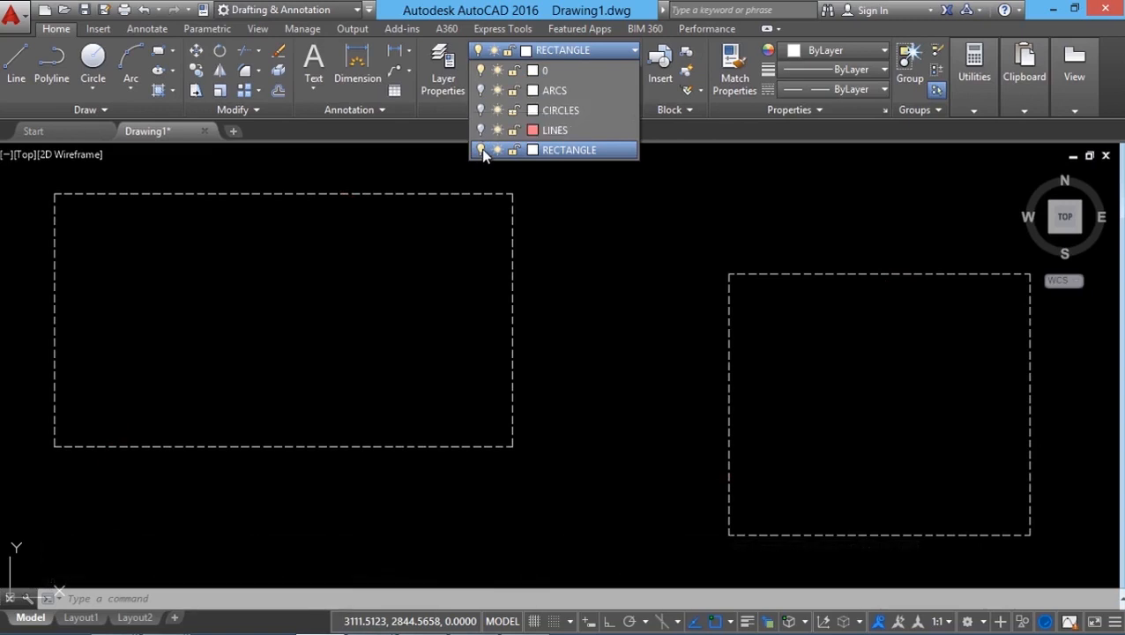
{"action": "left_click", "coordinate": [481, 150]}
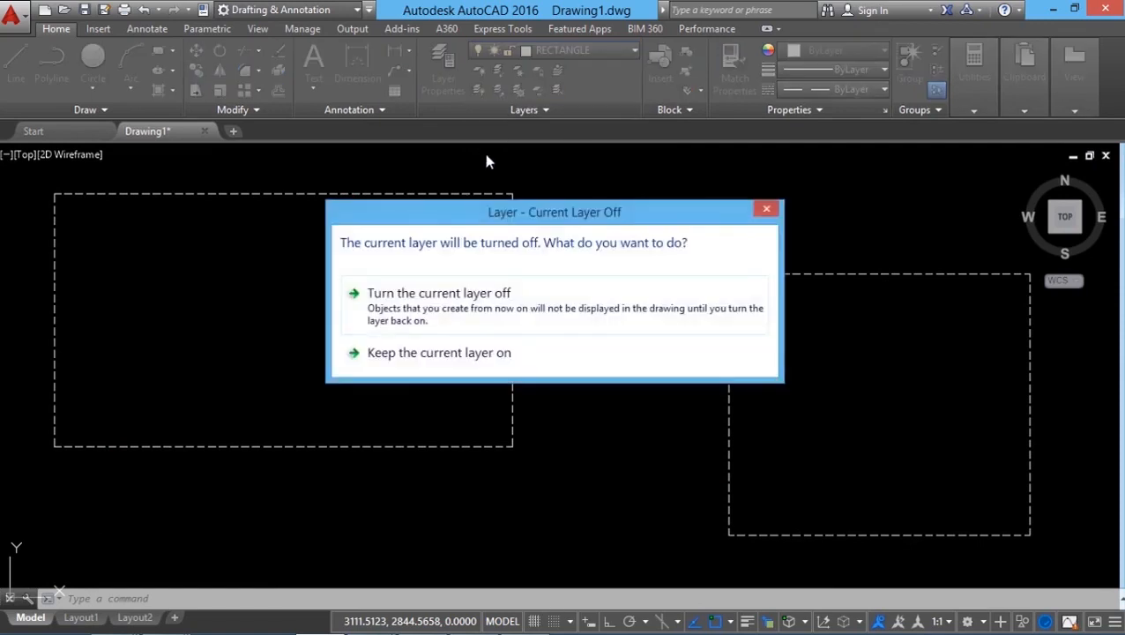
{"action": "left_click", "coordinate": [474, 308]}
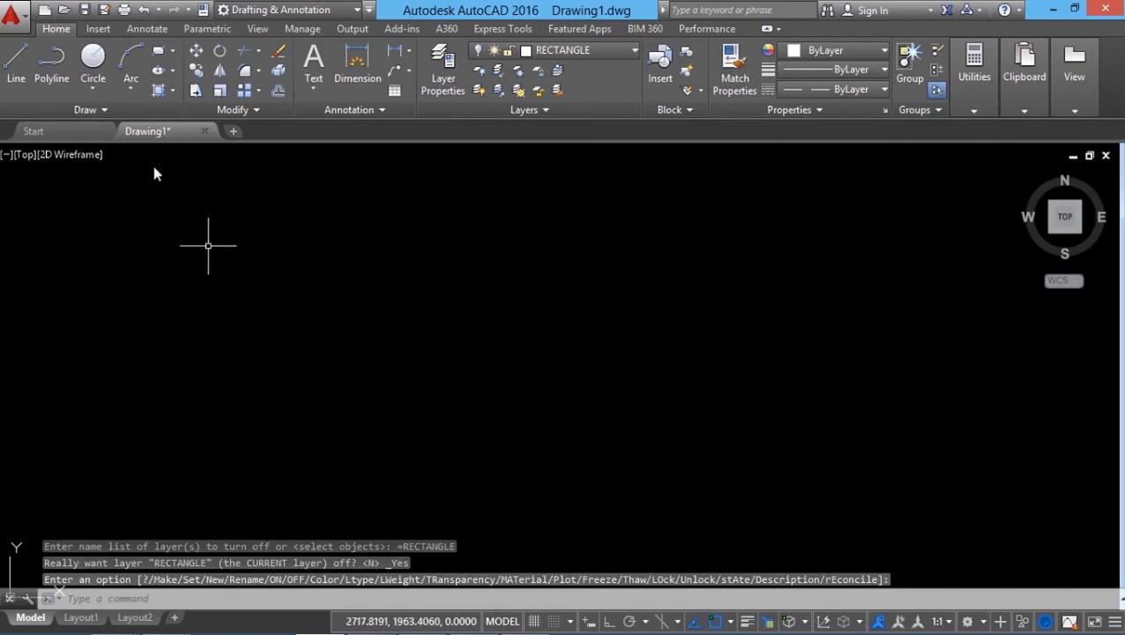
- Draw a tall rectangle on the turned-off RECTANGLE layer, across the right end of the large left rectangle
{"action": "left_click", "coordinate": [174, 52]}
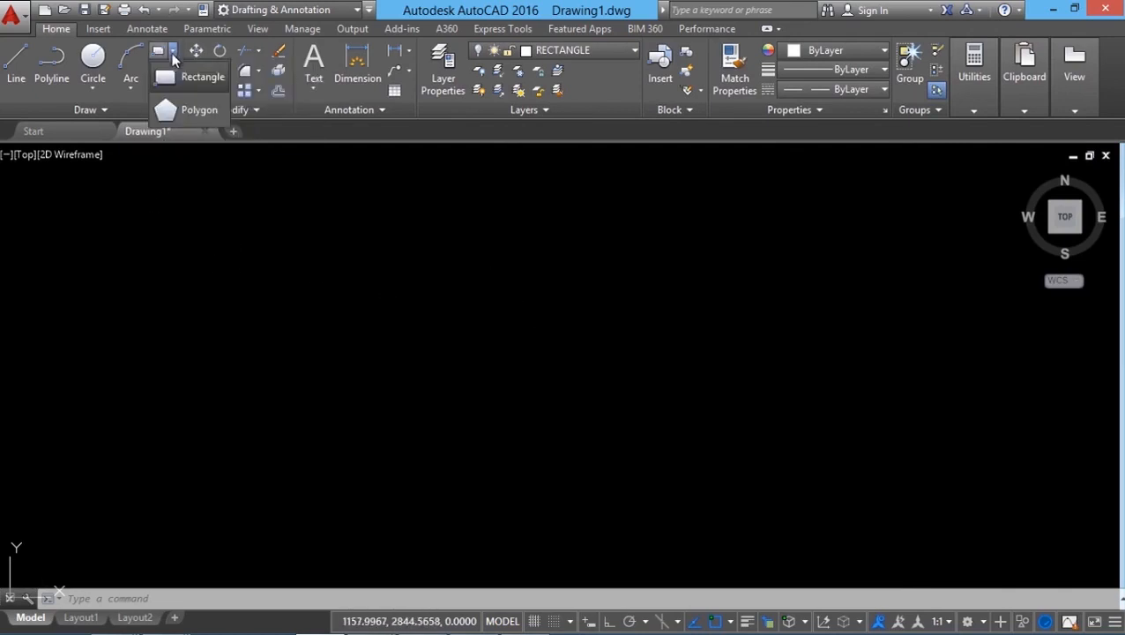
{"action": "left_click", "coordinate": [192, 76]}
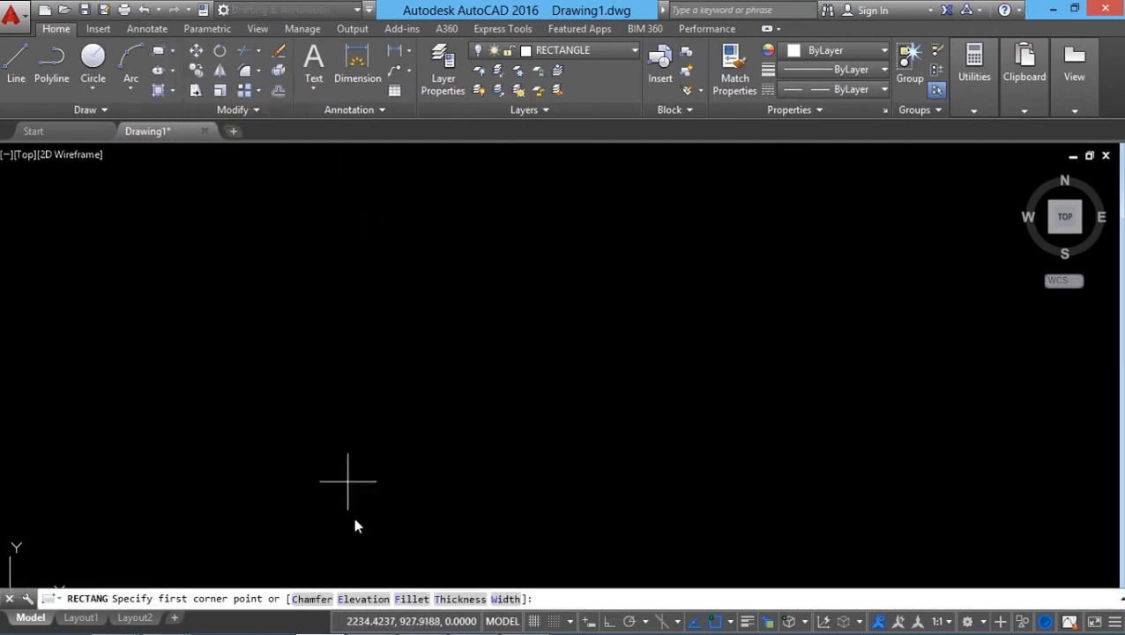
{"action": "left_click", "coordinate": [466, 281]}
{"action": "key", "text": "Escape"}
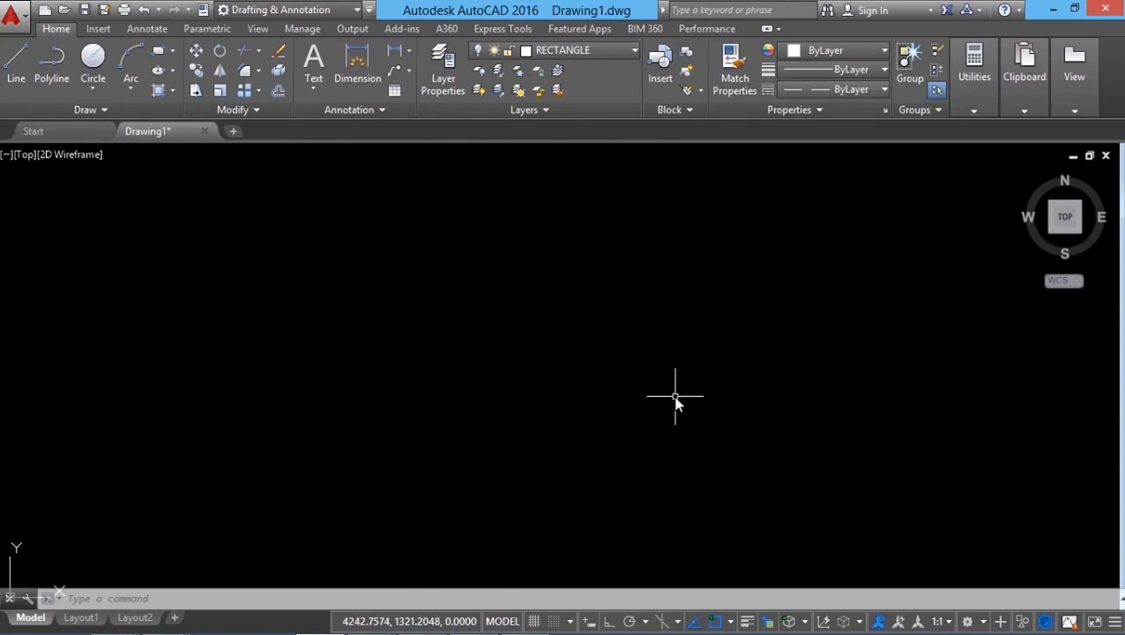
- Turn the ARCS, CIRCLES, LINES and RECTANGLE layers back on
{"action": "left_click", "coordinate": [548, 53]}
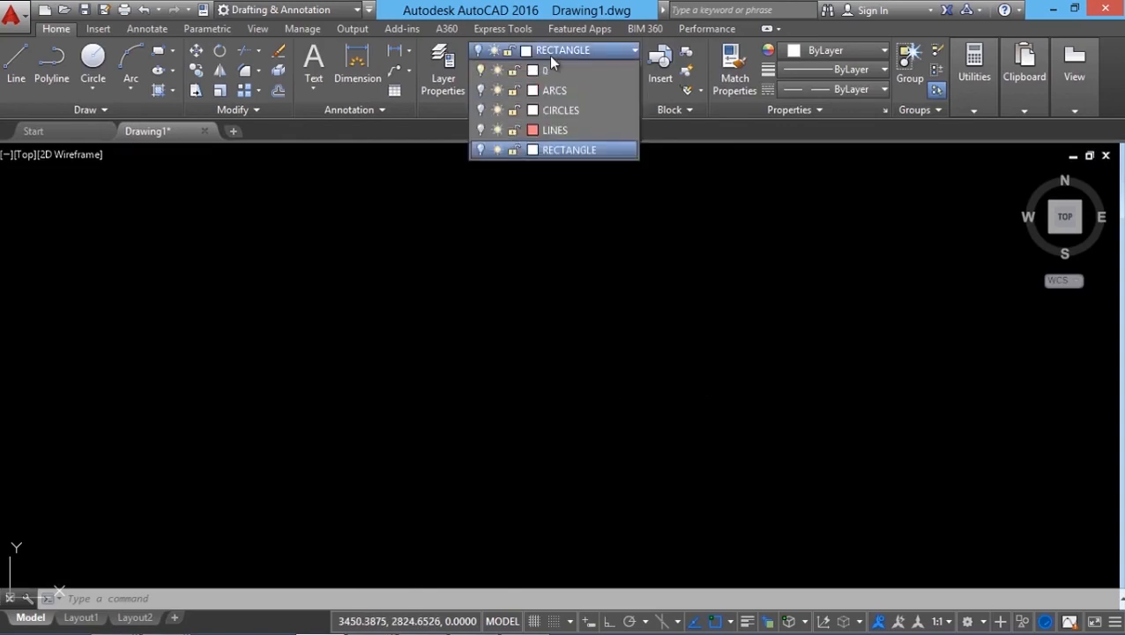
{"action": "left_click", "coordinate": [479, 89]}
{"action": "left_click", "coordinate": [477, 110]}
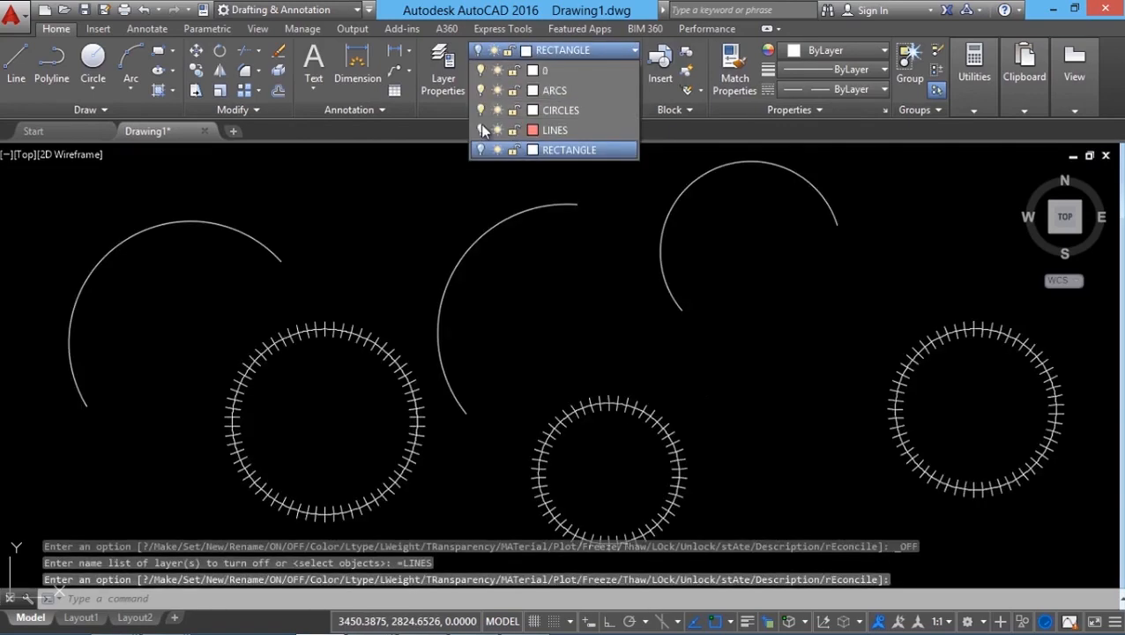
{"action": "left_click", "coordinate": [481, 130]}
{"action": "left_click", "coordinate": [482, 129]}
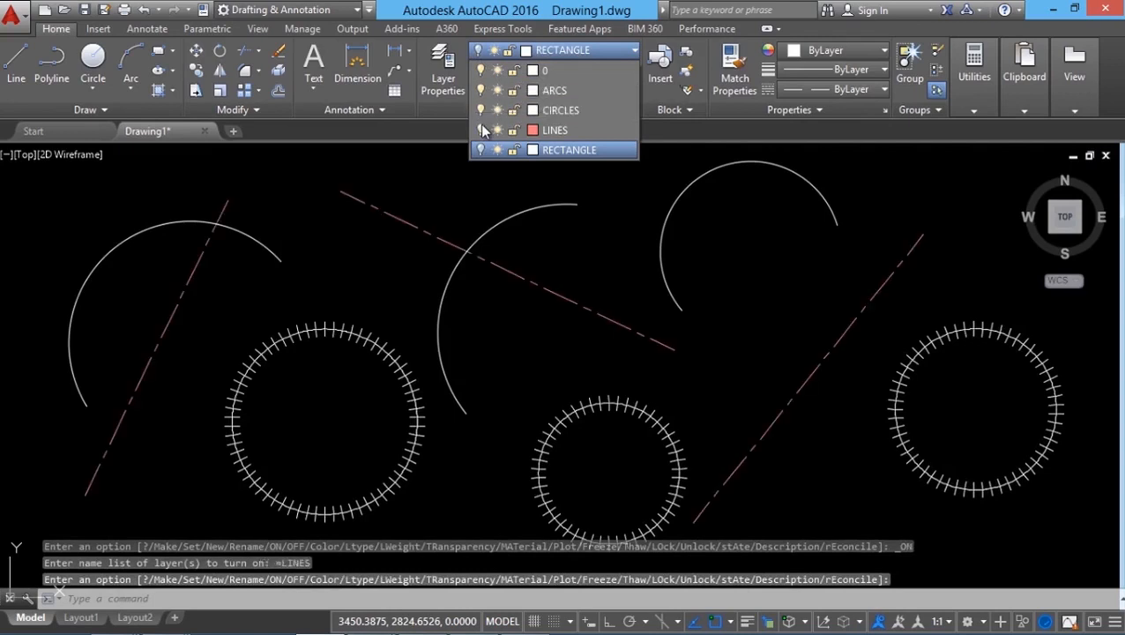
{"action": "left_click", "coordinate": [481, 150]}
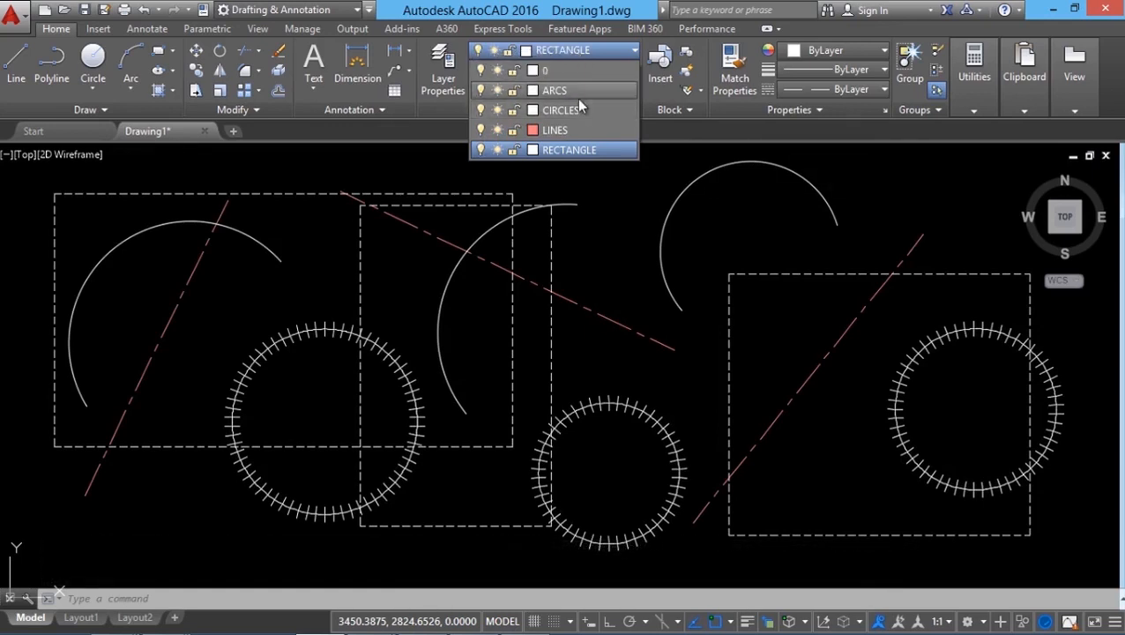
- Freeze the ARCS, CIRCLES and LINES layers and try to freeze the current RECTANGLE layer as well
{"action": "left_click", "coordinate": [496, 91]}
{"action": "left_click", "coordinate": [496, 111]}
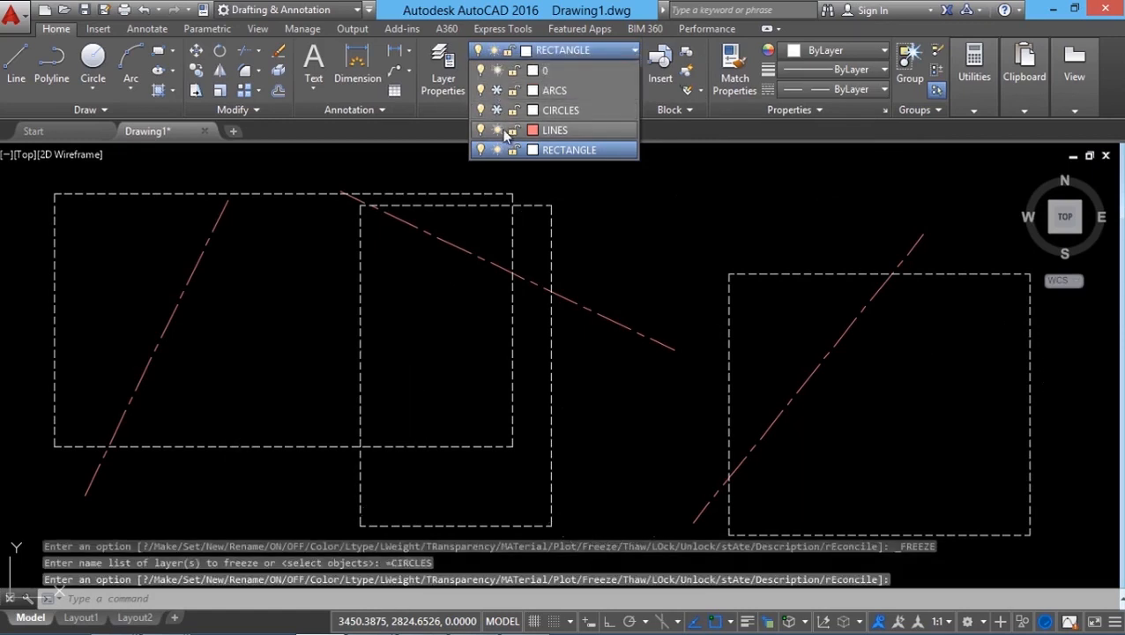
{"action": "left_click", "coordinate": [498, 131]}
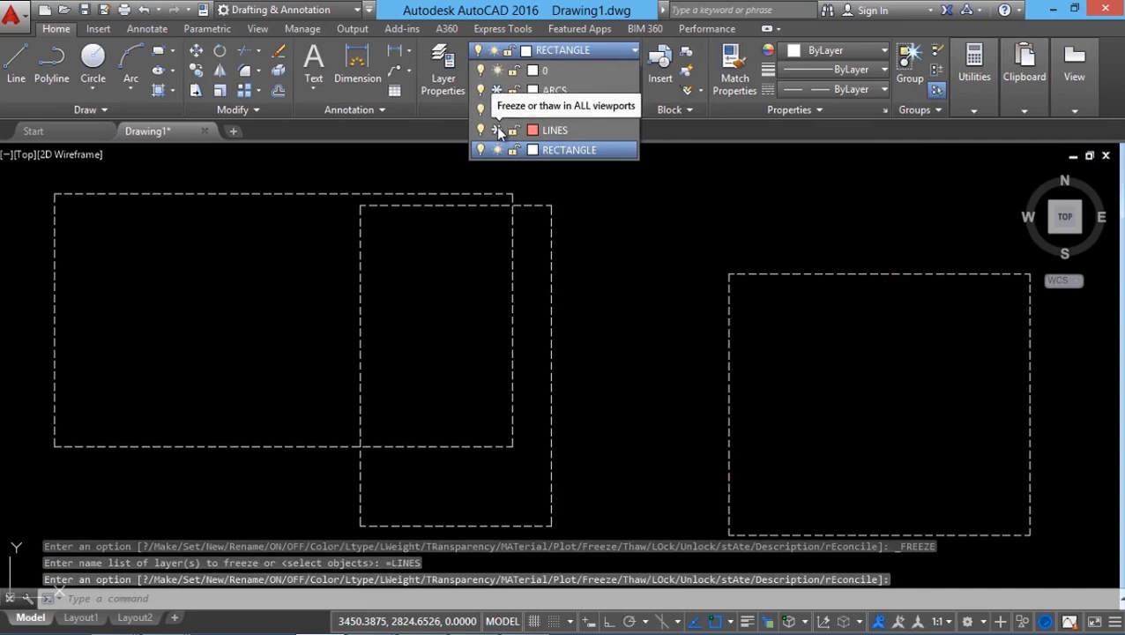
{"action": "left_click", "coordinate": [497, 149]}
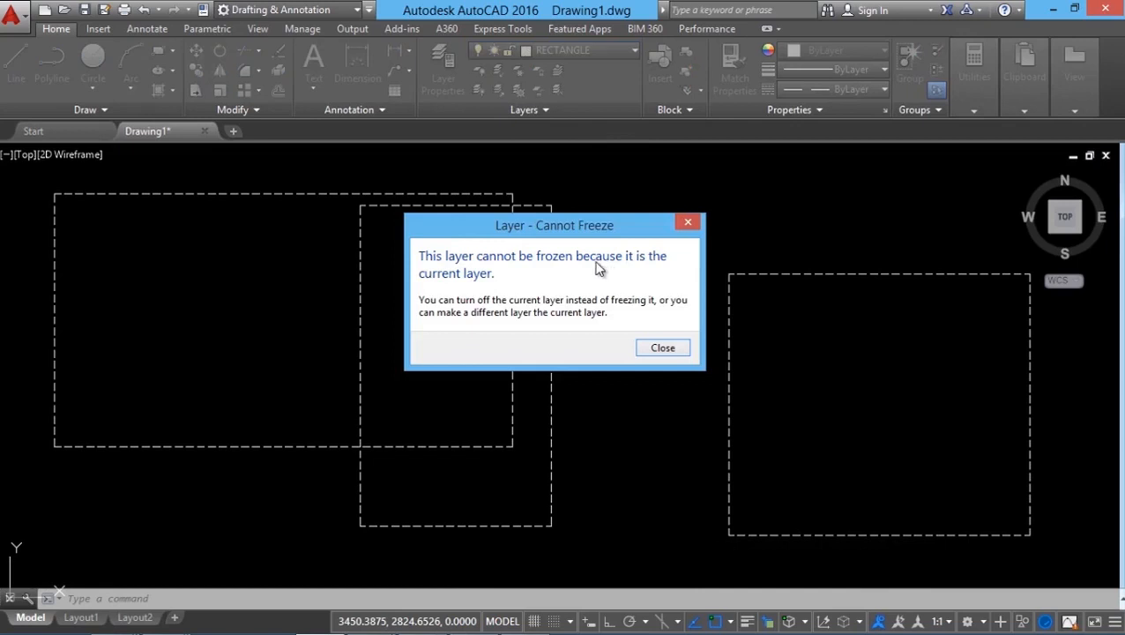
{"action": "left_click", "coordinate": [660, 348]}
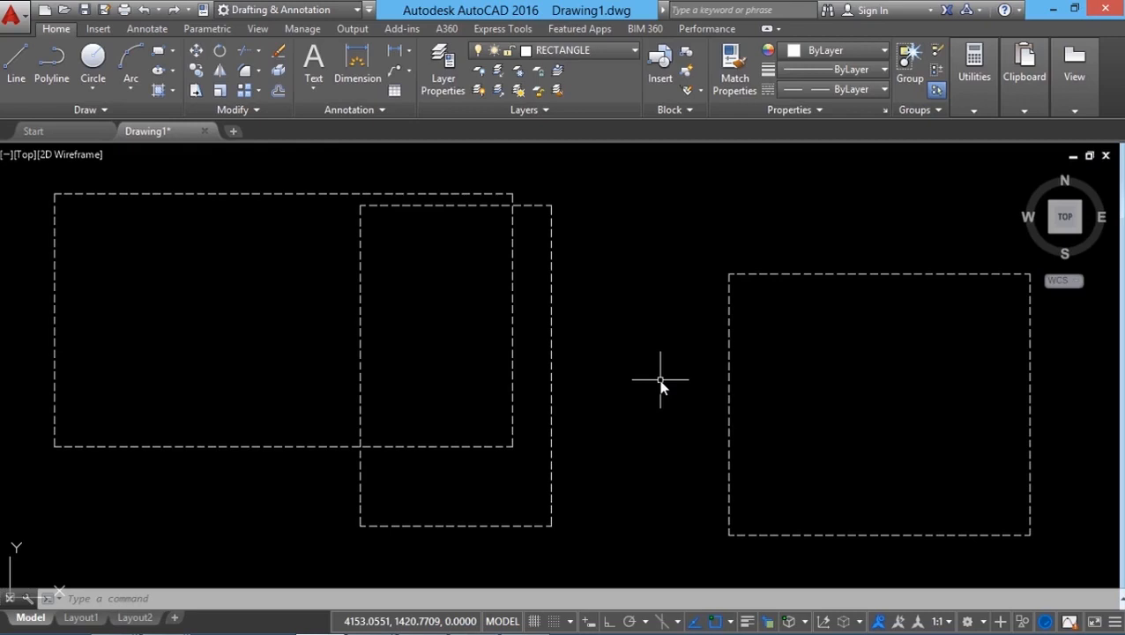
- Try the Erase command with the all option while the ARCS, CIRCLES and LINES layers are frozen
{"action": "left_click", "coordinate": [575, 50]}
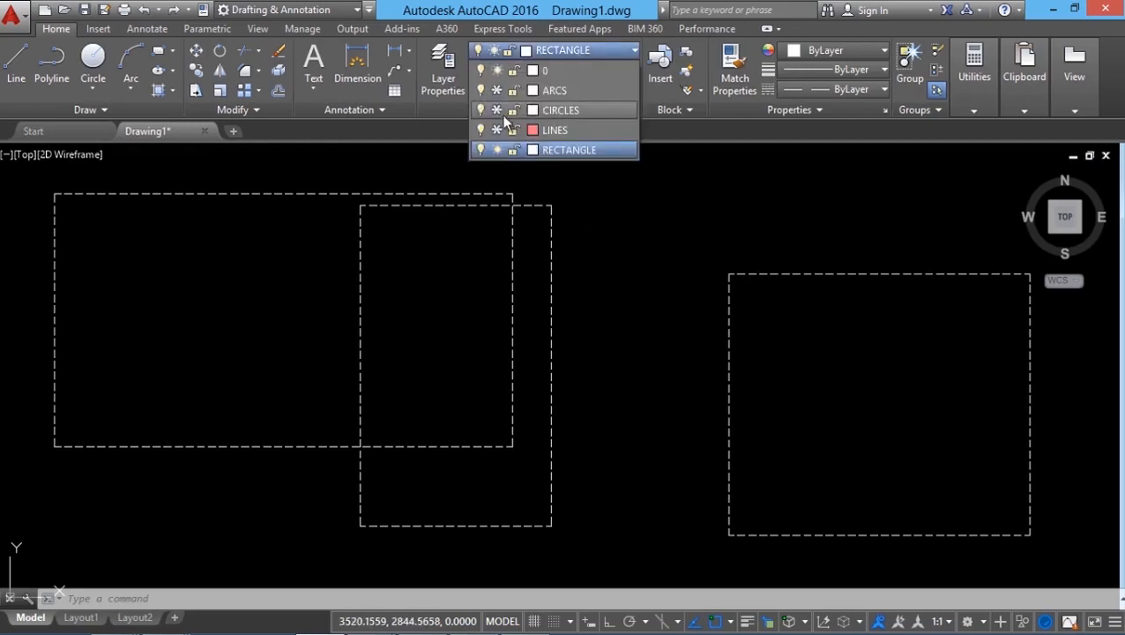
{"action": "left_click", "coordinate": [616, 222]}
{"action": "left_click", "coordinate": [584, 256]}
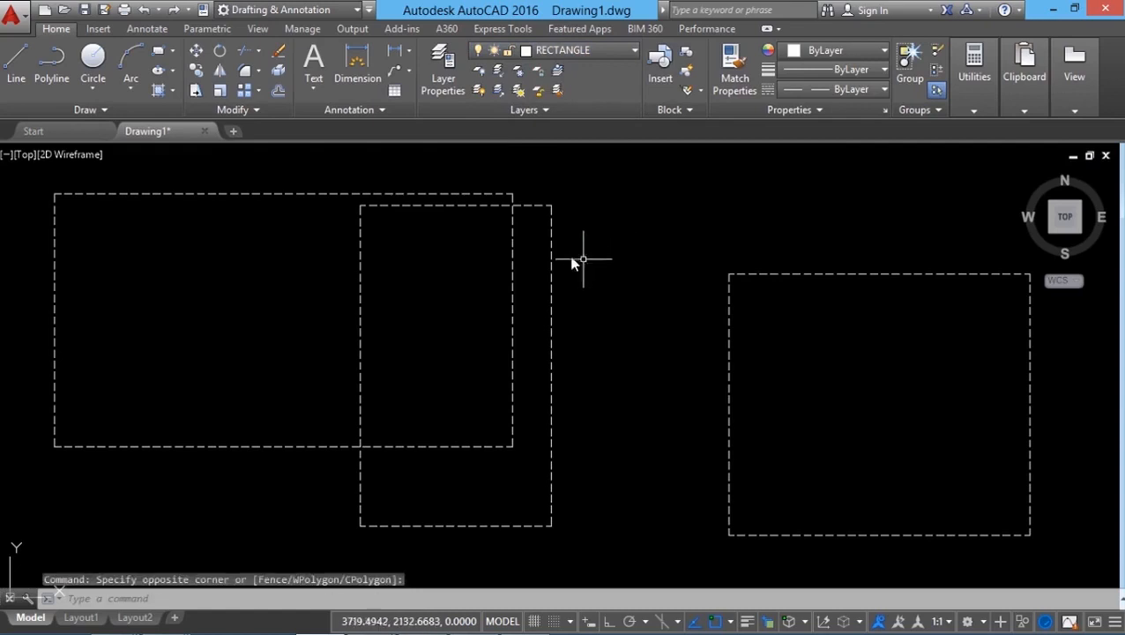
{"action": "left_click", "coordinate": [277, 55]}
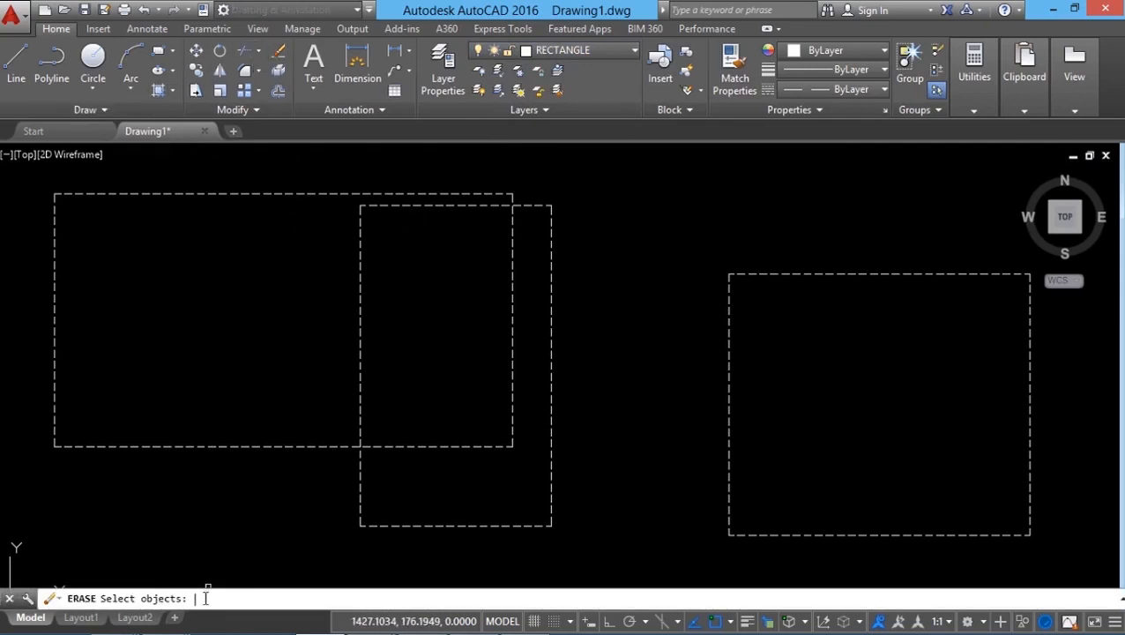
{"action": "type", "text": "all"}
{"action": "key", "text": "Return"}
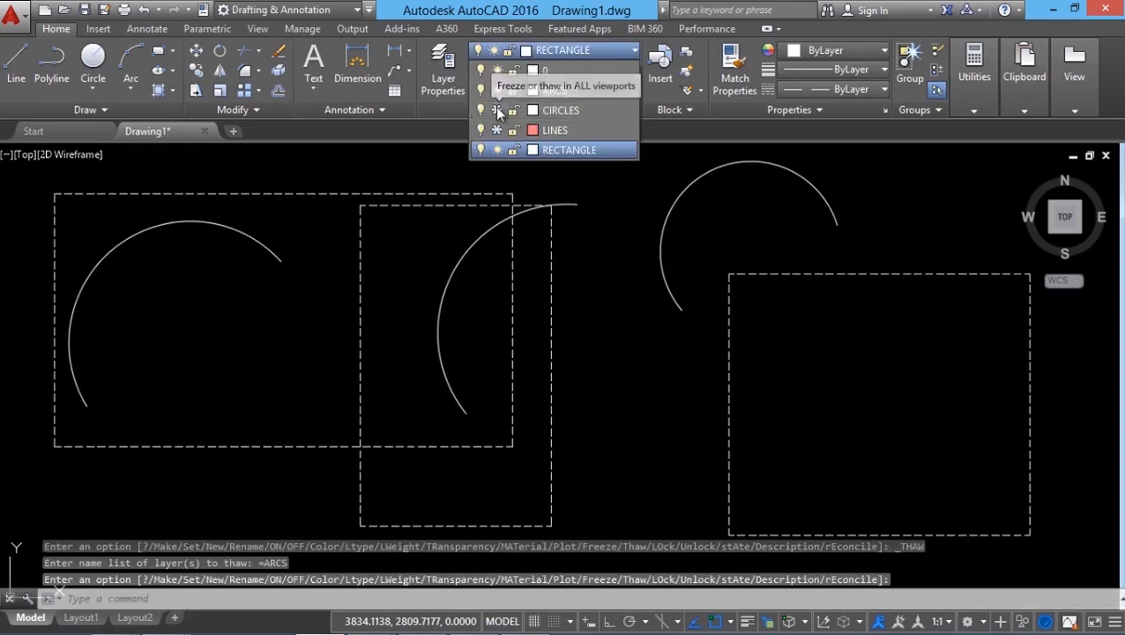
- Thaw the ARCS, CIRCLES and LINES layers and turn these three layers off instead
{"action": "left_click", "coordinate": [496, 110]}
{"action": "left_click", "coordinate": [496, 129]}
{"action": "left_click", "coordinate": [564, 51]}
{"action": "left_click", "coordinate": [481, 90]}
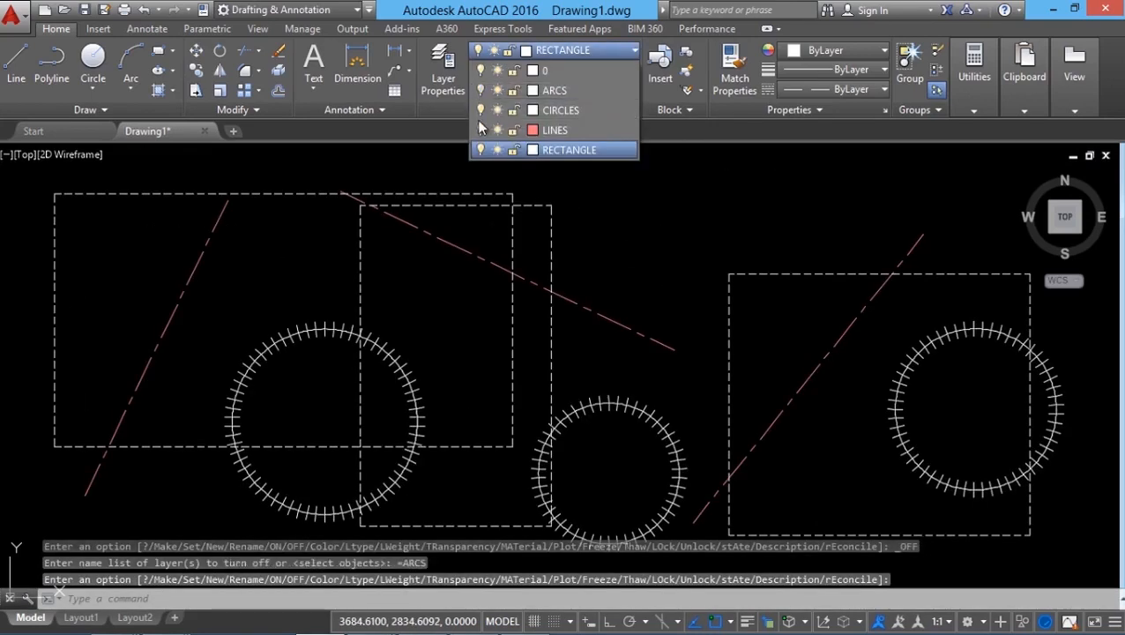
{"action": "left_click", "coordinate": [481, 109]}
{"action": "left_click", "coordinate": [480, 130]}
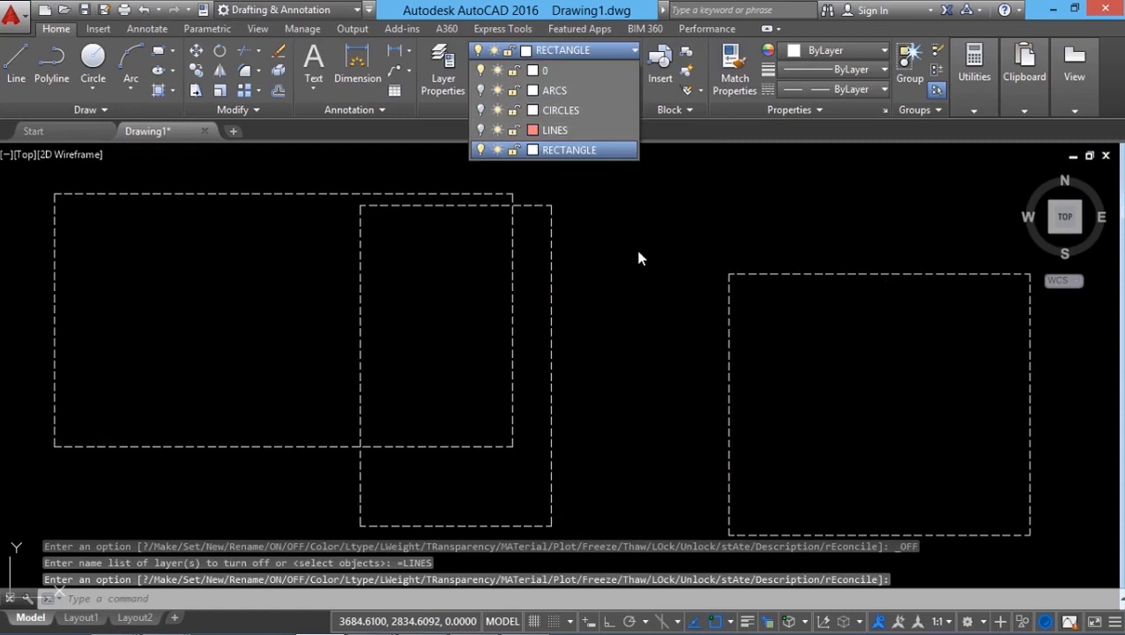
- Try the Erase command with the all option while the ARCS, CIRCLES and LINES layers are turned off
{"action": "key", "text": "Escape"}
{"action": "left_click", "coordinate": [279, 51]}
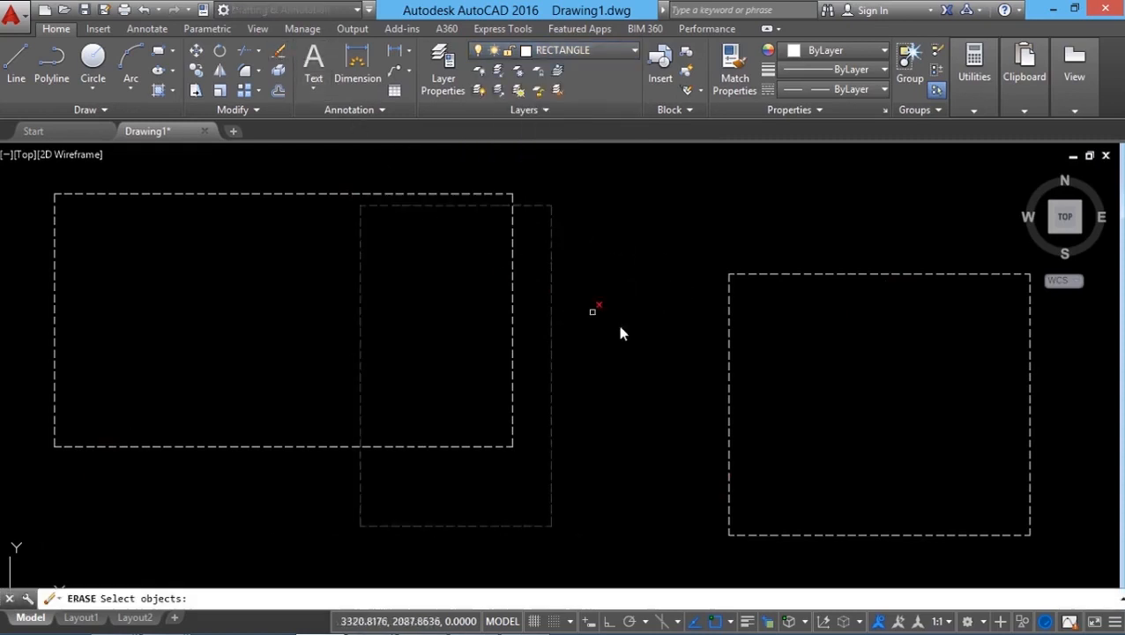
{"action": "type", "text": "a"}
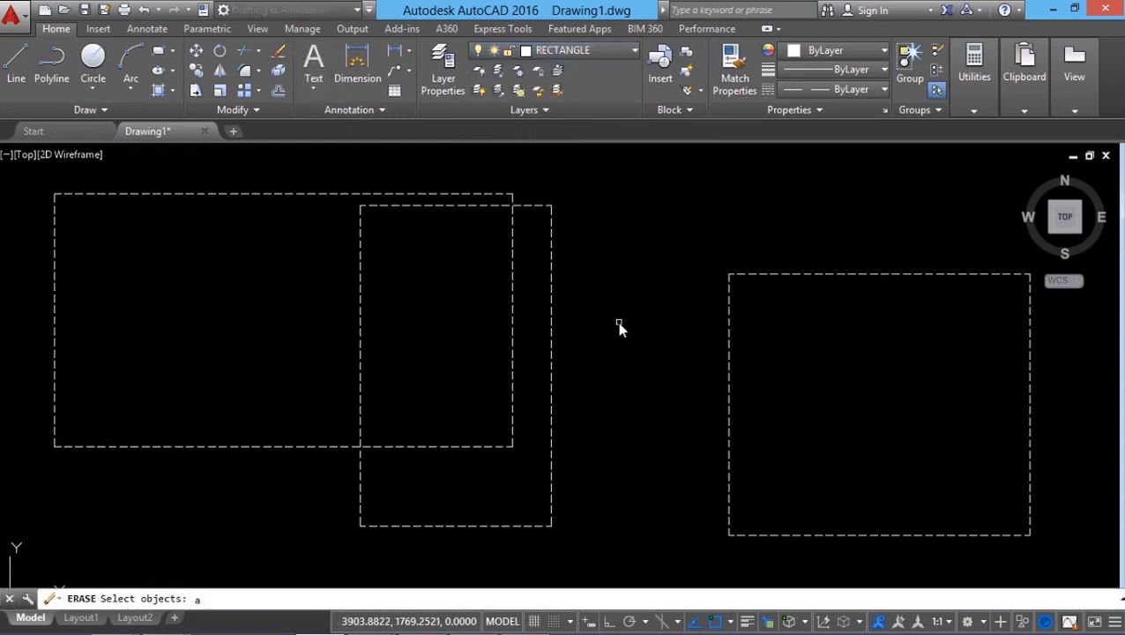
{"action": "type", "text": "ll"}
{"action": "key", "text": "Return"}
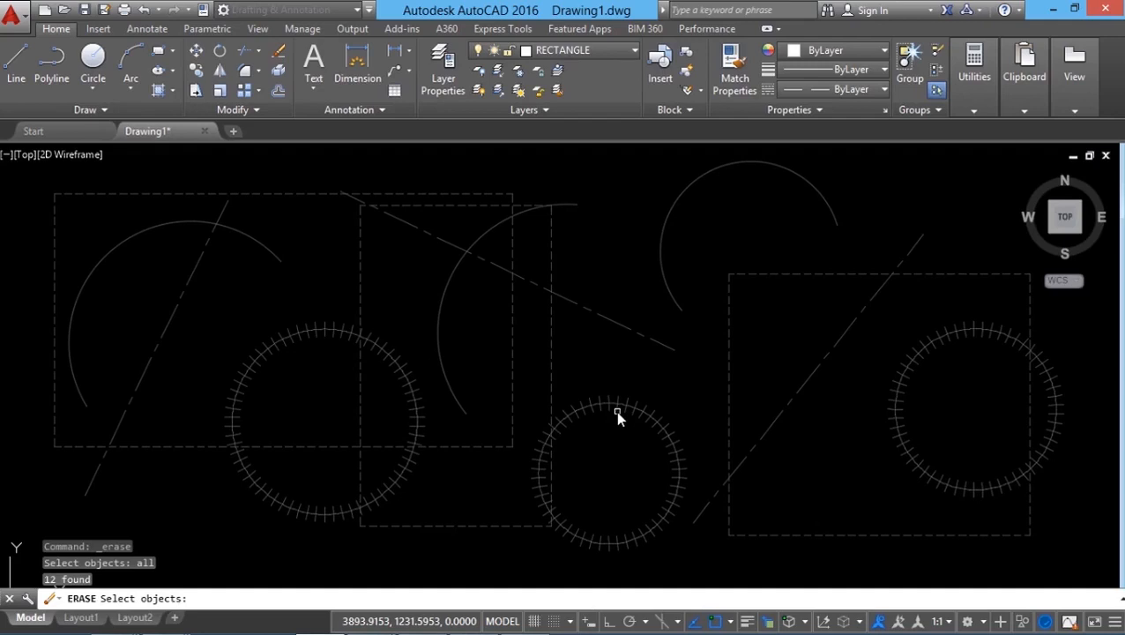
{"action": "key", "text": "Escape"}
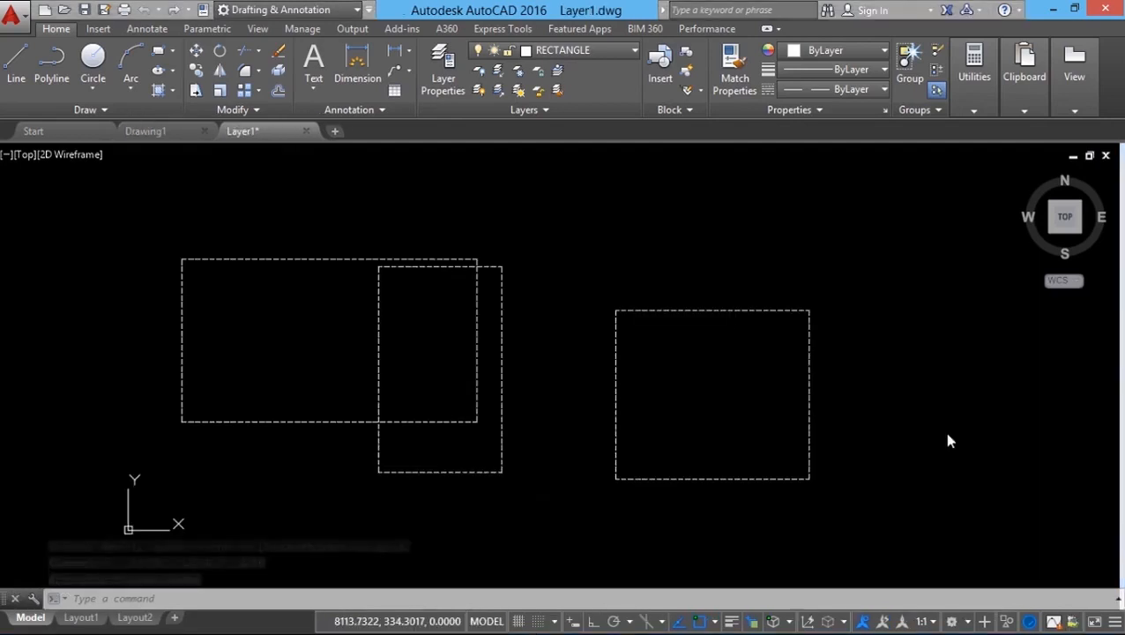
- Turn the ARCS, CIRCLES and LINES layers back on in the Layer1 drawing
{"action": "left_click", "coordinate": [589, 52]}
{"action": "left_click", "coordinate": [480, 91]}
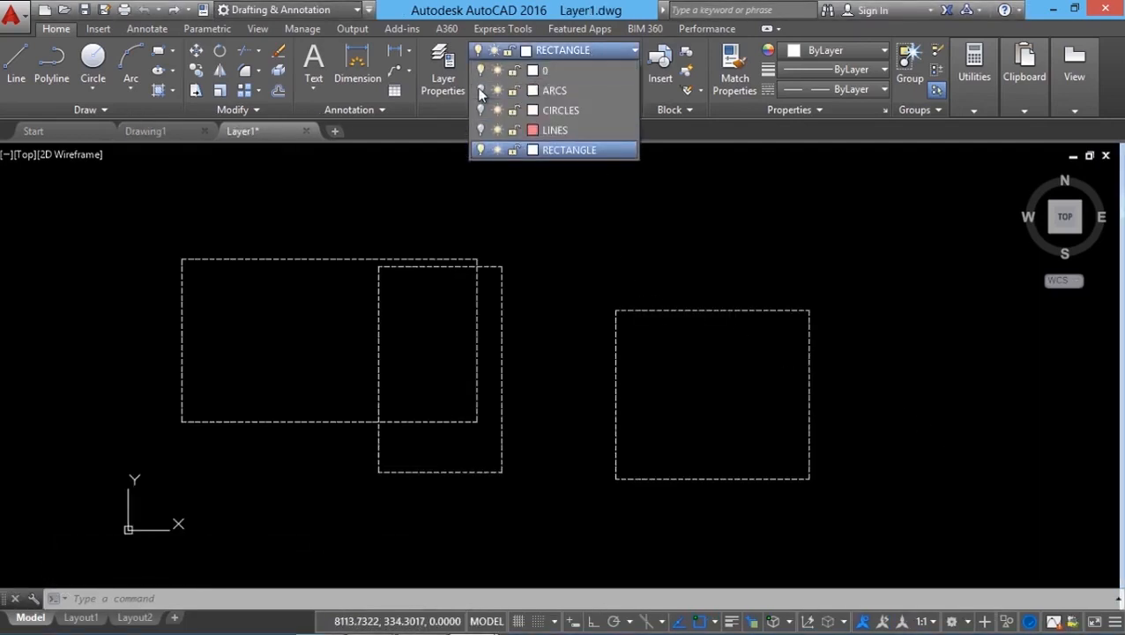
{"action": "left_click", "coordinate": [481, 110]}
{"action": "left_click", "coordinate": [480, 130]}
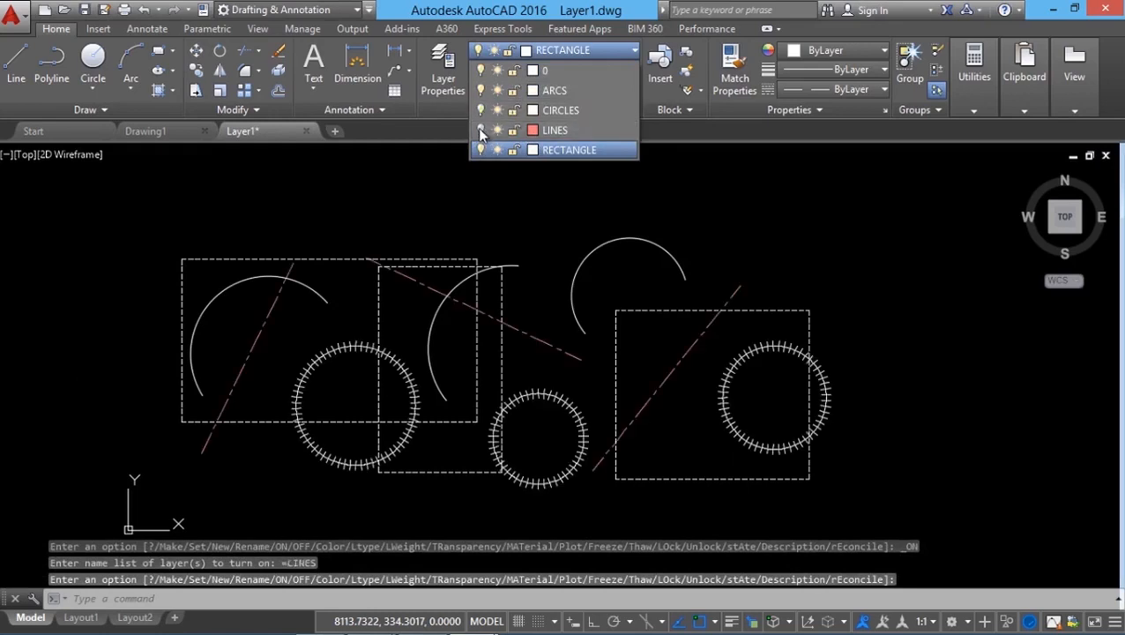
{"action": "left_click", "coordinate": [535, 221]}
- Lock the CIRCLES layer and try to erase the leftmost circle
{"action": "left_click", "coordinate": [568, 50]}
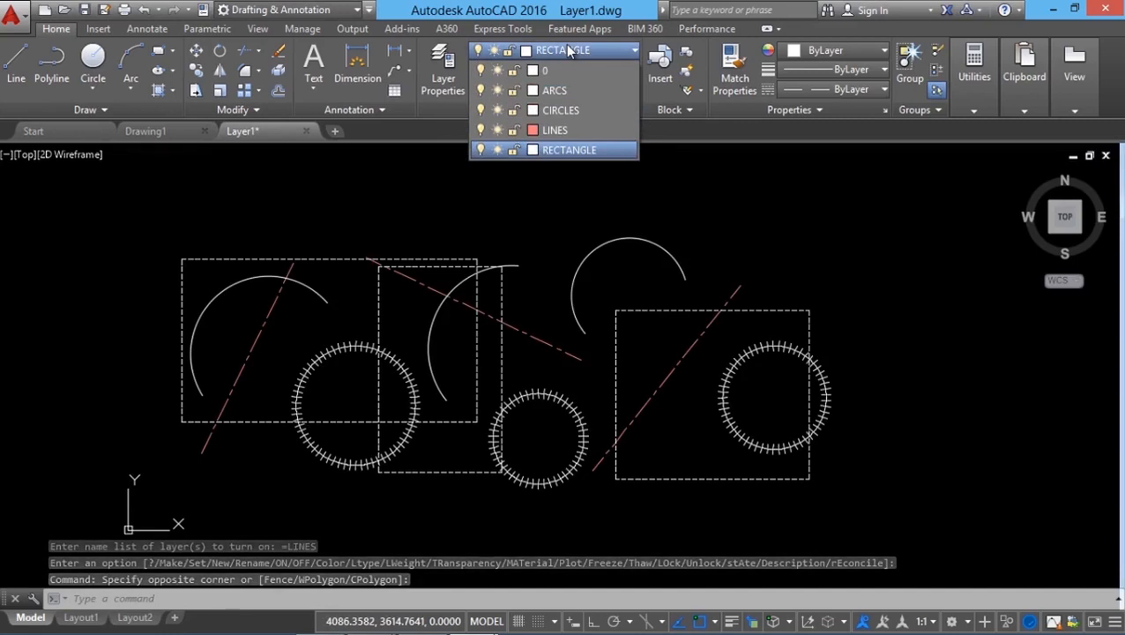
{"action": "left_click", "coordinate": [514, 112]}
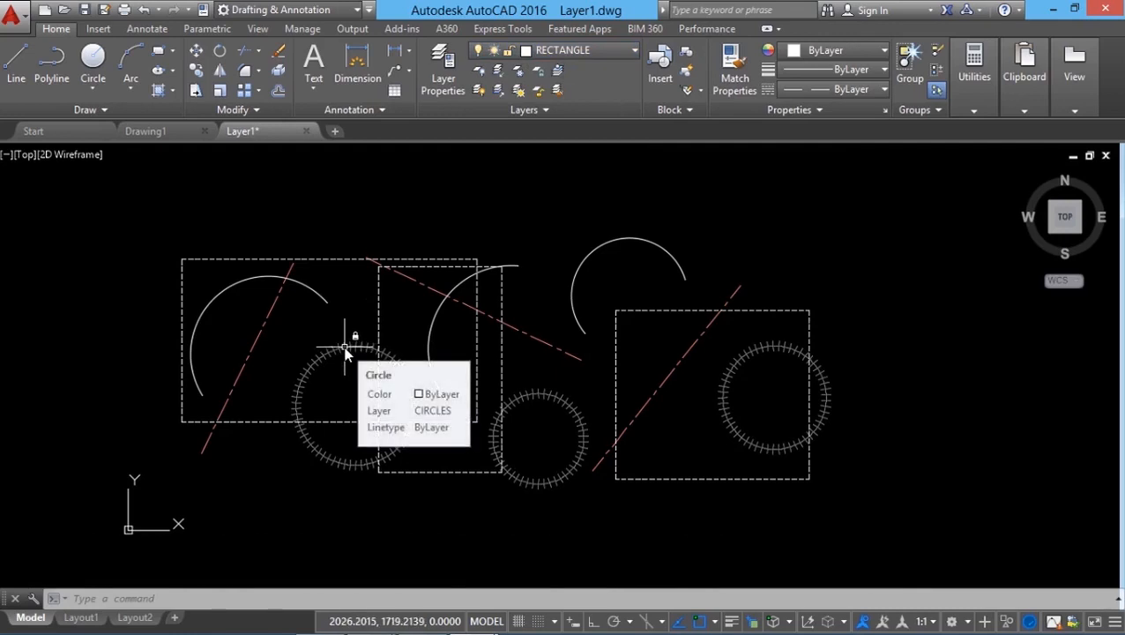
{"action": "type", "text": "erase"}
{"action": "key", "text": "Return"}
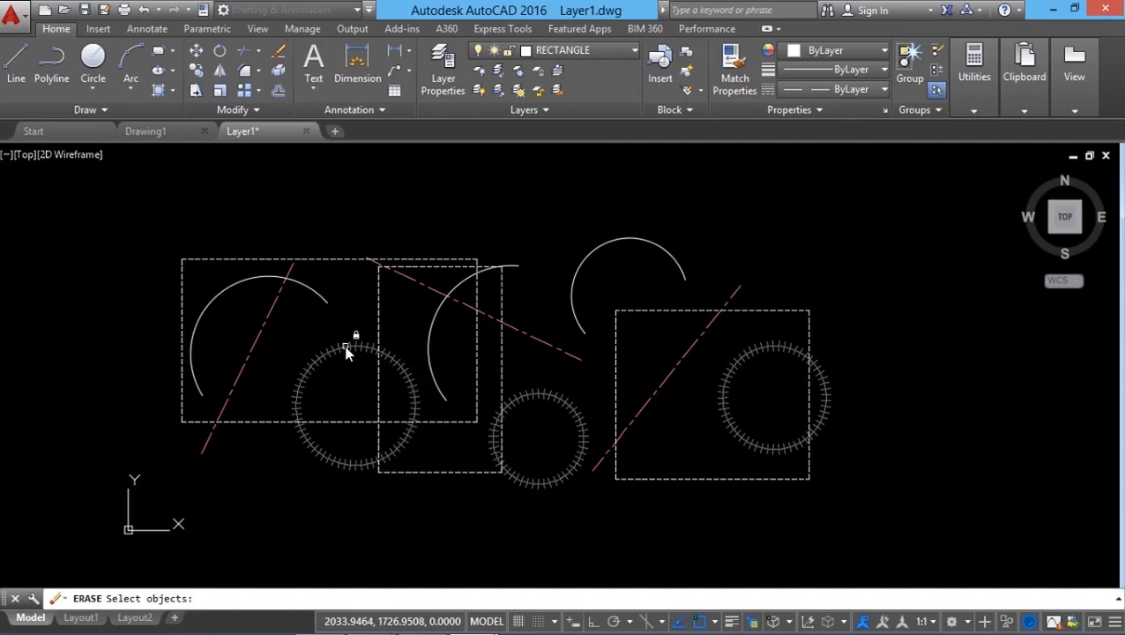
{"action": "left_click", "coordinate": [347, 351]}
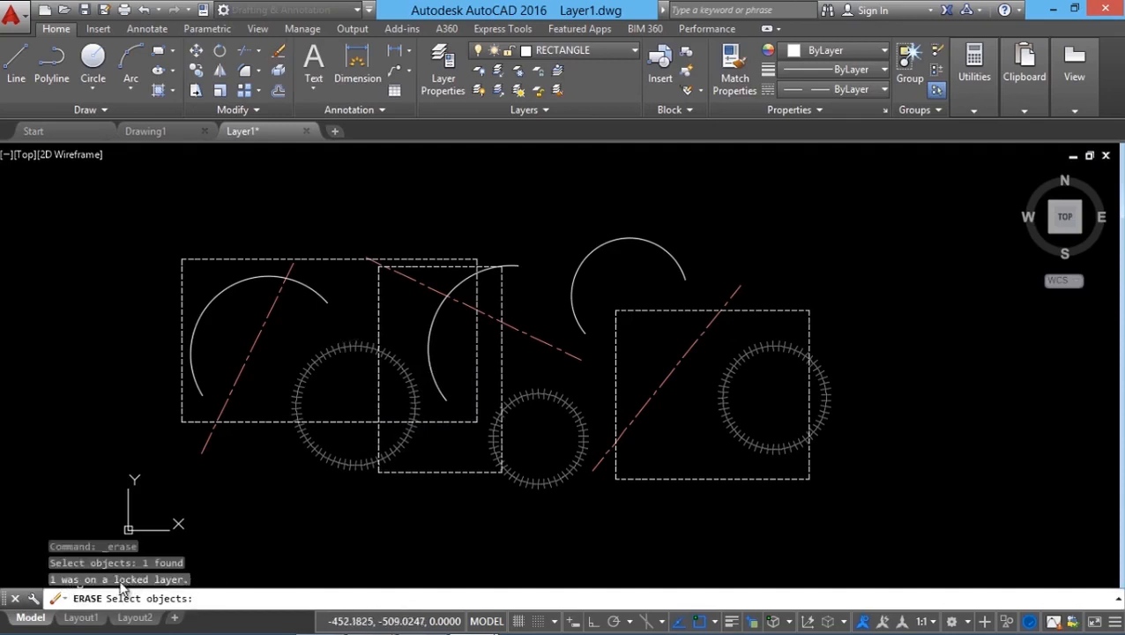
{"action": "key", "text": "Return"}
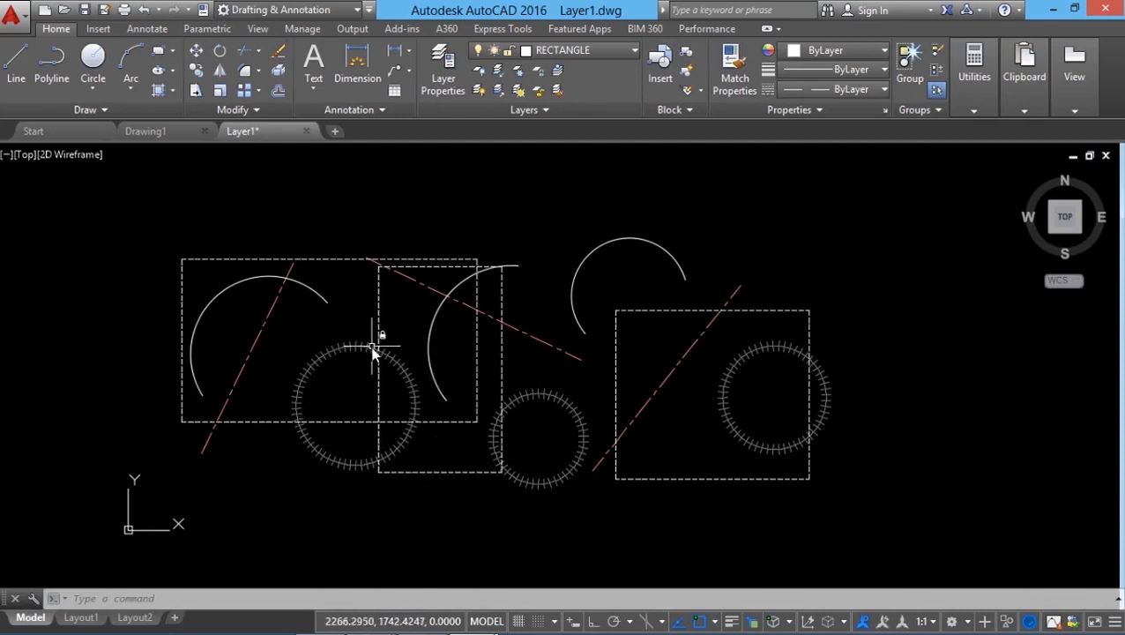
- Make LINES the current layer and draw a slanted line from inside the leftmost circle to a point above and left of it
{"action": "scroll", "coordinate": [353, 370], "scroll_direction": "up", "scroll_amount": 2}
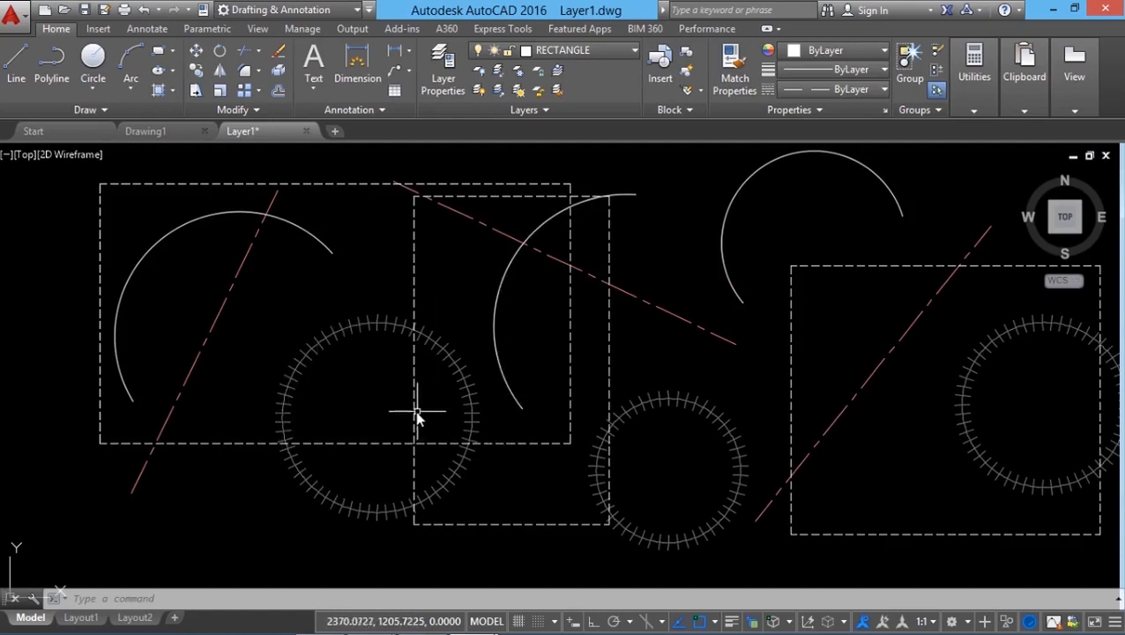
{"action": "left_click", "coordinate": [15, 69]}
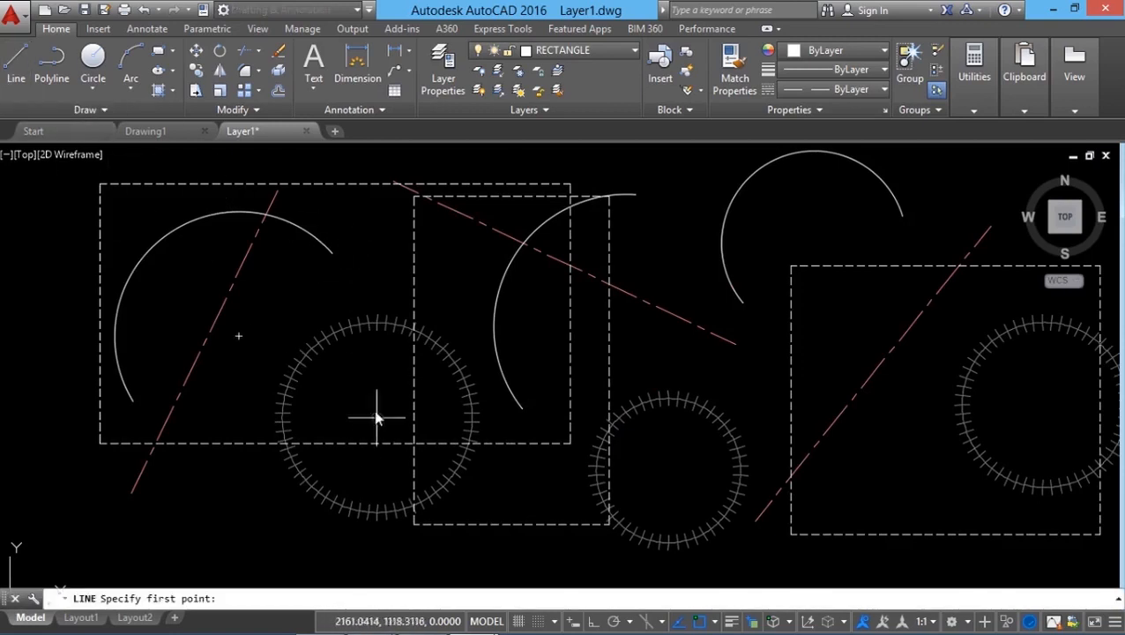
{"action": "left_click", "coordinate": [565, 50]}
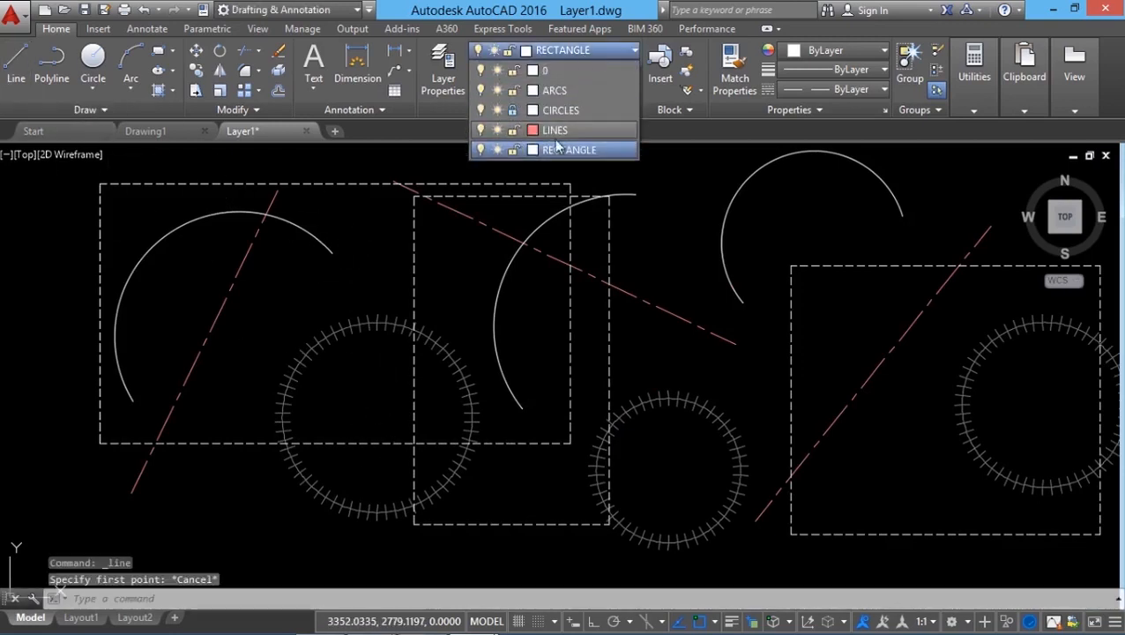
{"action": "left_click", "coordinate": [556, 136]}
{"action": "left_click", "coordinate": [15, 66]}
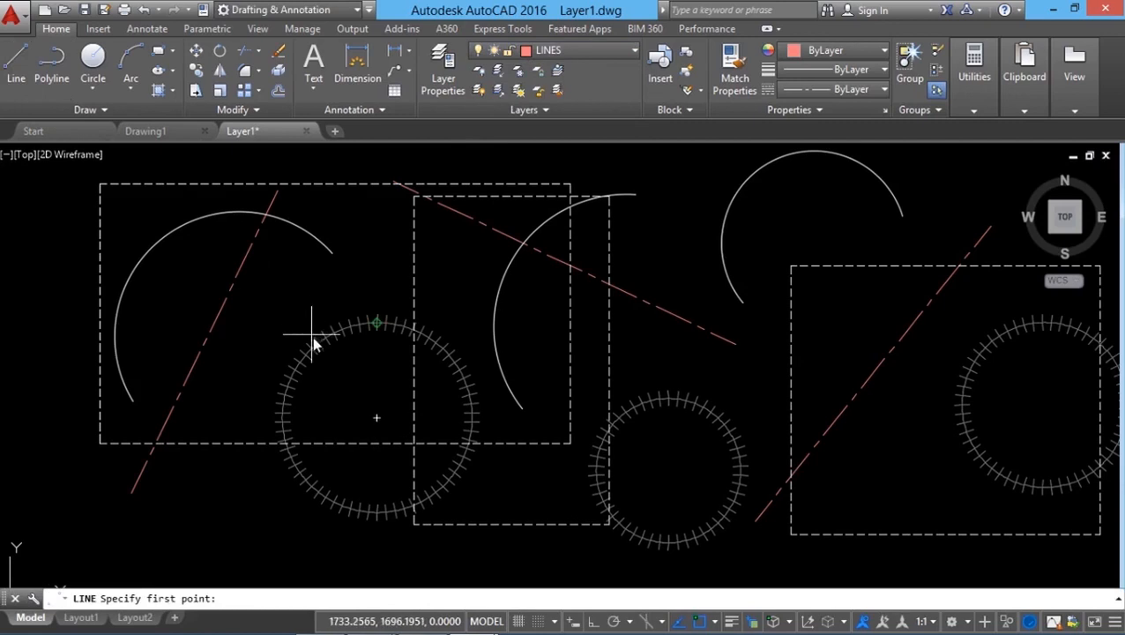
{"action": "left_click", "coordinate": [365, 403]}
{"action": "left_click", "coordinate": [276, 277]}
{"action": "key", "text": "Return"}
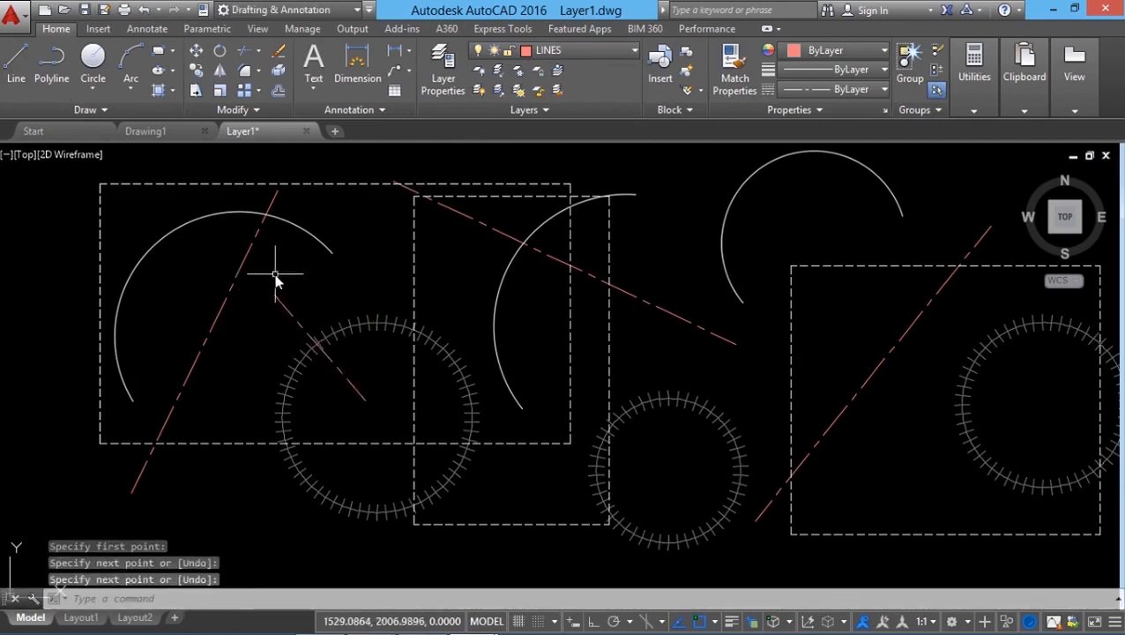
{"action": "key", "text": "Escape"}
{"action": "key", "text": "Escape"}
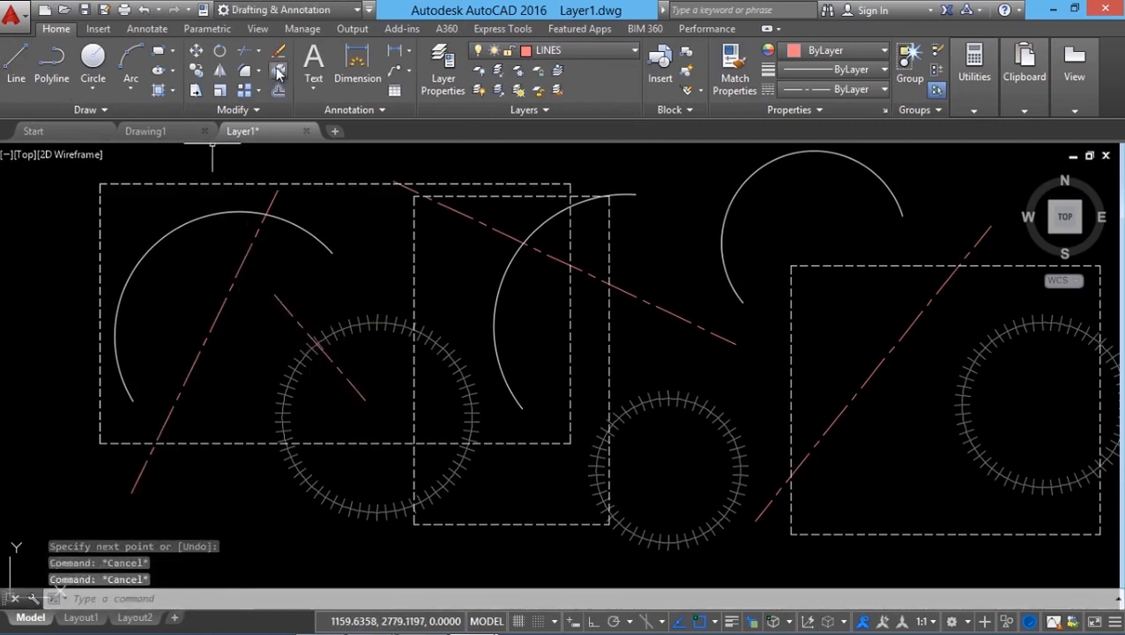
- Trim the part of the new line outside the leftmost circle, using the locked circle as the cutting edge
{"action": "left_click", "coordinate": [258, 51]}
{"action": "left_click", "coordinate": [275, 79]}
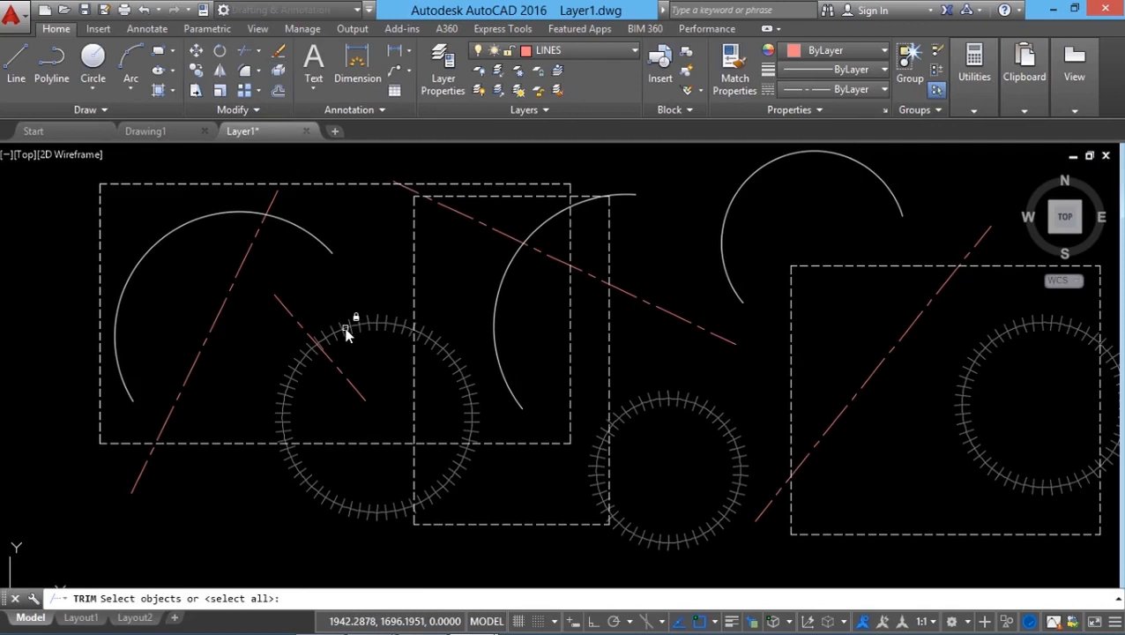
{"action": "left_click", "coordinate": [346, 331]}
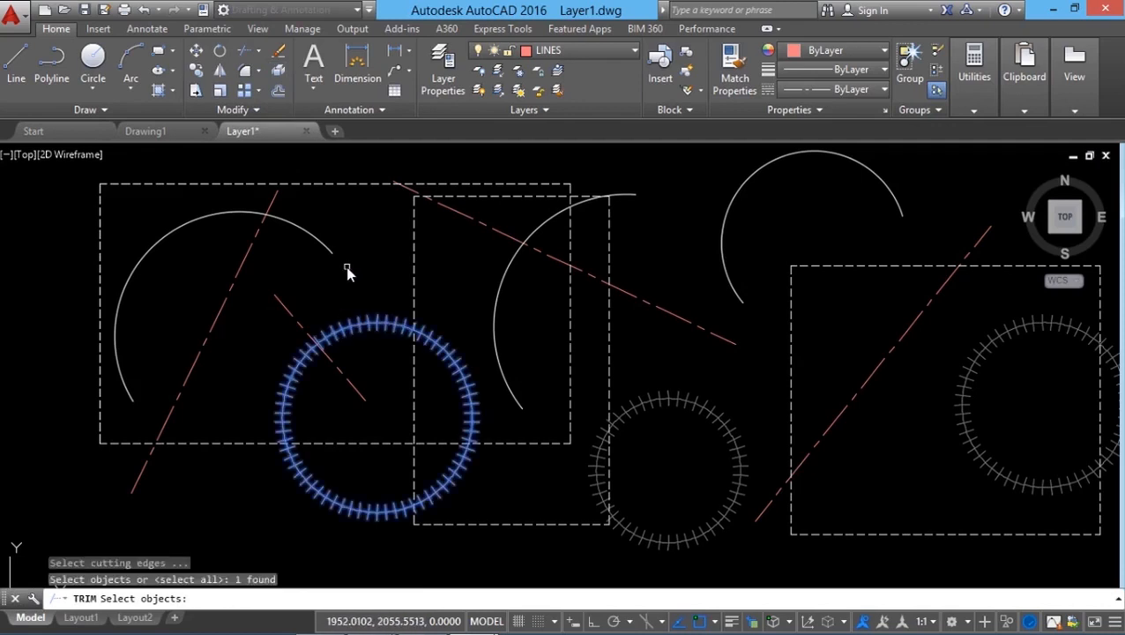
{"action": "key", "text": "Return"}
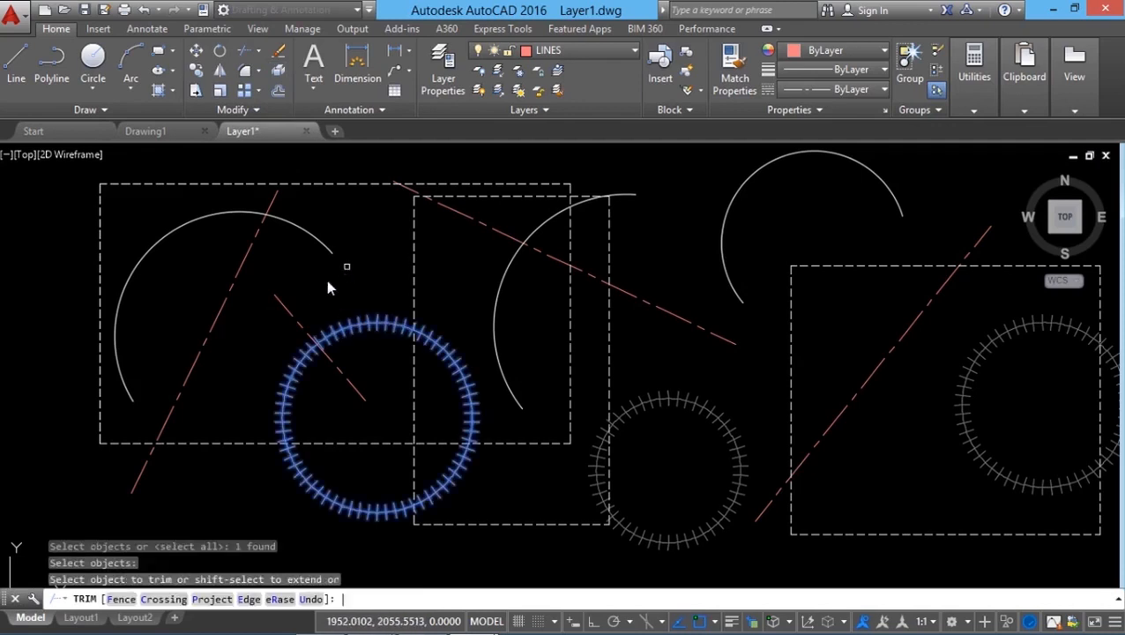
{"action": "left_click", "coordinate": [290, 308]}
{"action": "key", "text": "Return"}
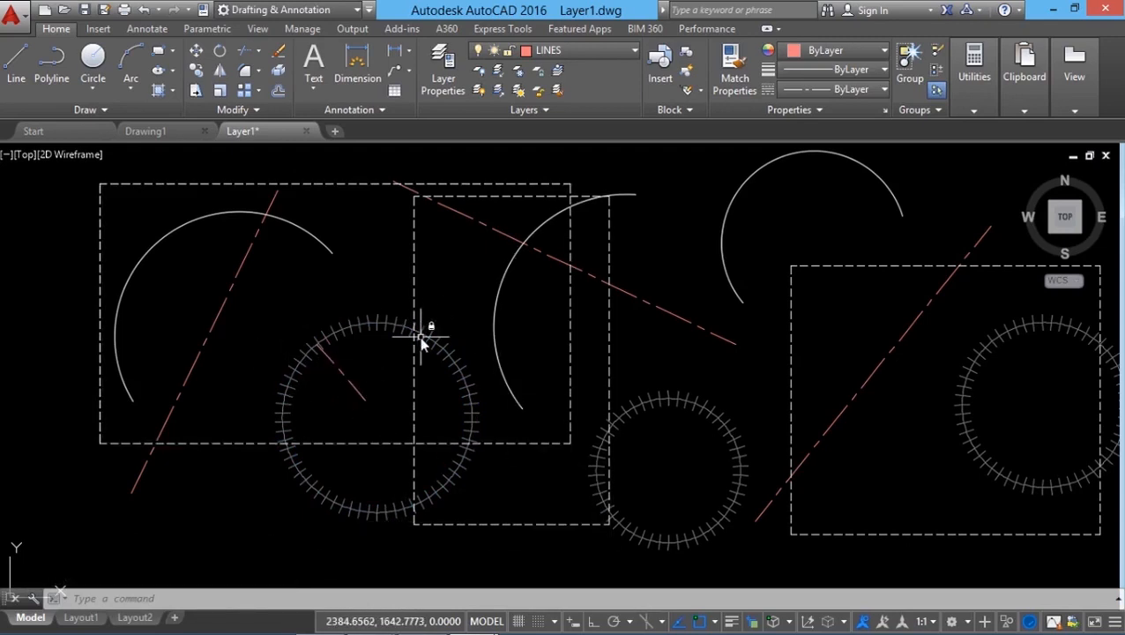
- Unlock the CIRCLES layer
{"action": "left_click", "coordinate": [582, 50]}
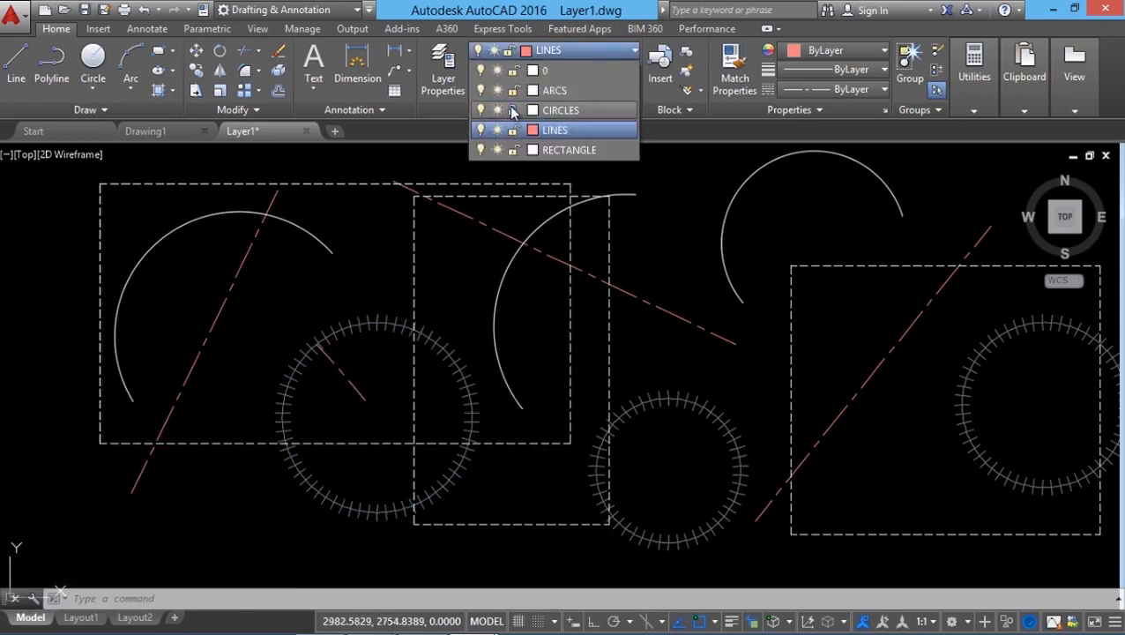
{"action": "left_click", "coordinate": [515, 111]}
{"action": "left_click", "coordinate": [654, 242]}
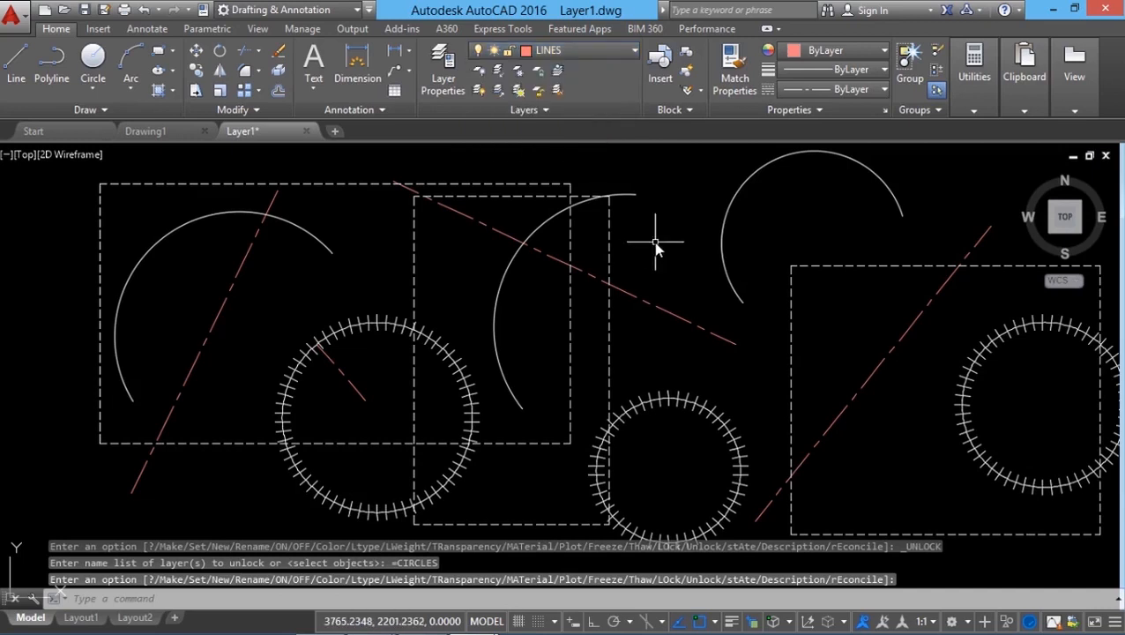
{"action": "key", "text": "Escape"}
- Open the Layer Properties Manager, reposition it over the drawing and examine the layers' Plot settings
{"action": "left_click", "coordinate": [443, 73]}
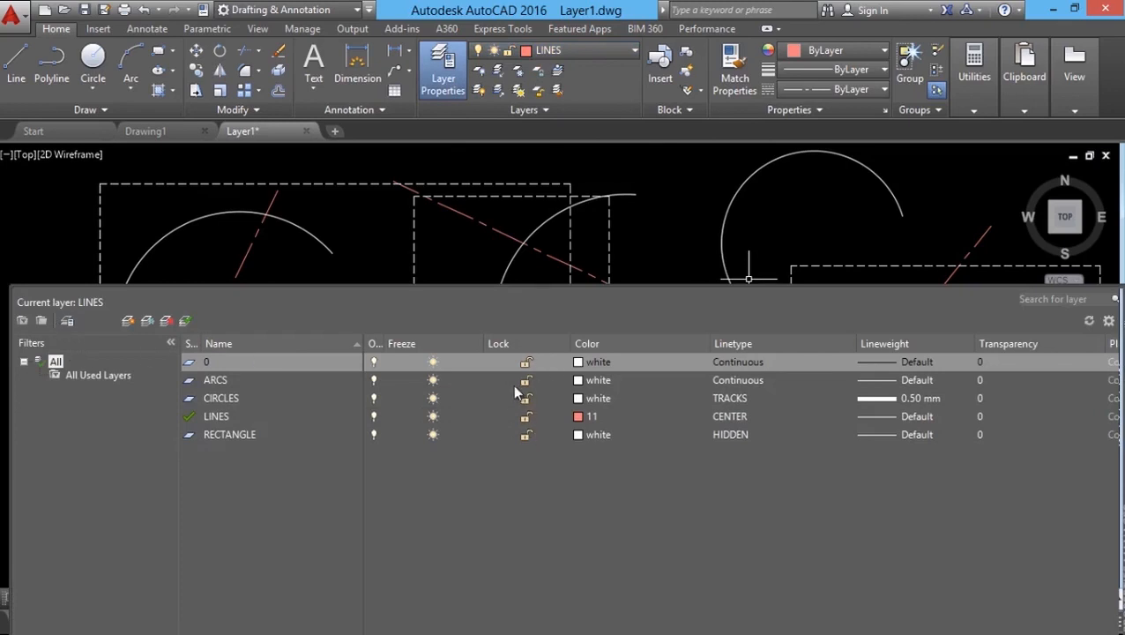
{"action": "left_click_drag", "start_coordinate": [10, 379], "coordinate": [377, 370]}
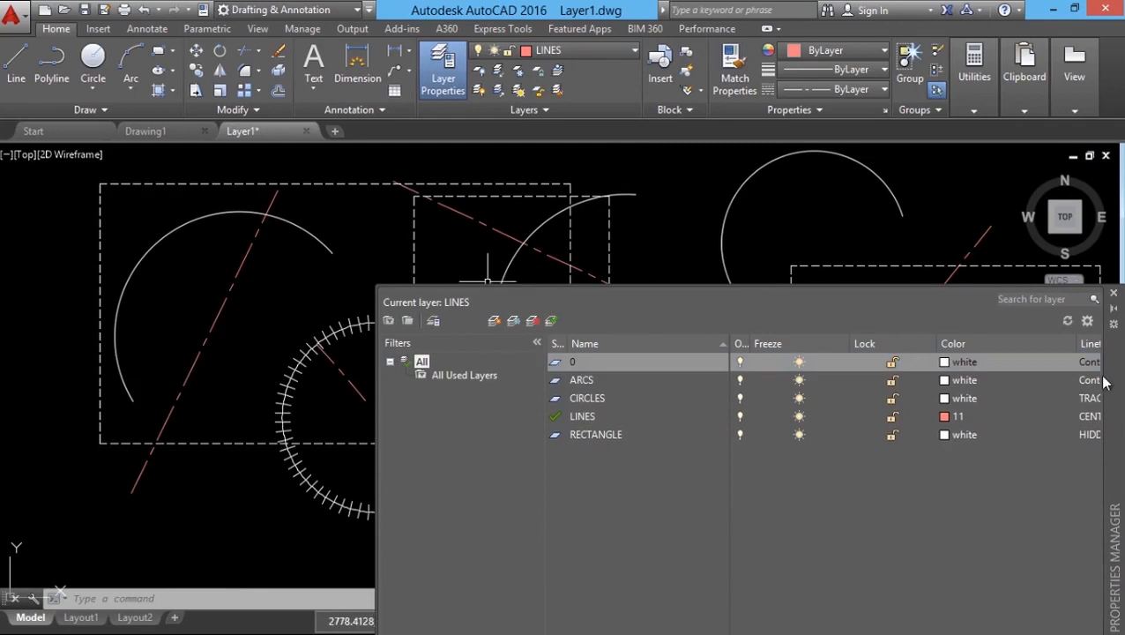
{"action": "left_click_drag", "start_coordinate": [1114, 387], "coordinate": [798, 308]}
{"action": "left_click_drag", "start_coordinate": [359, 580], "coordinate": [652, 580]}
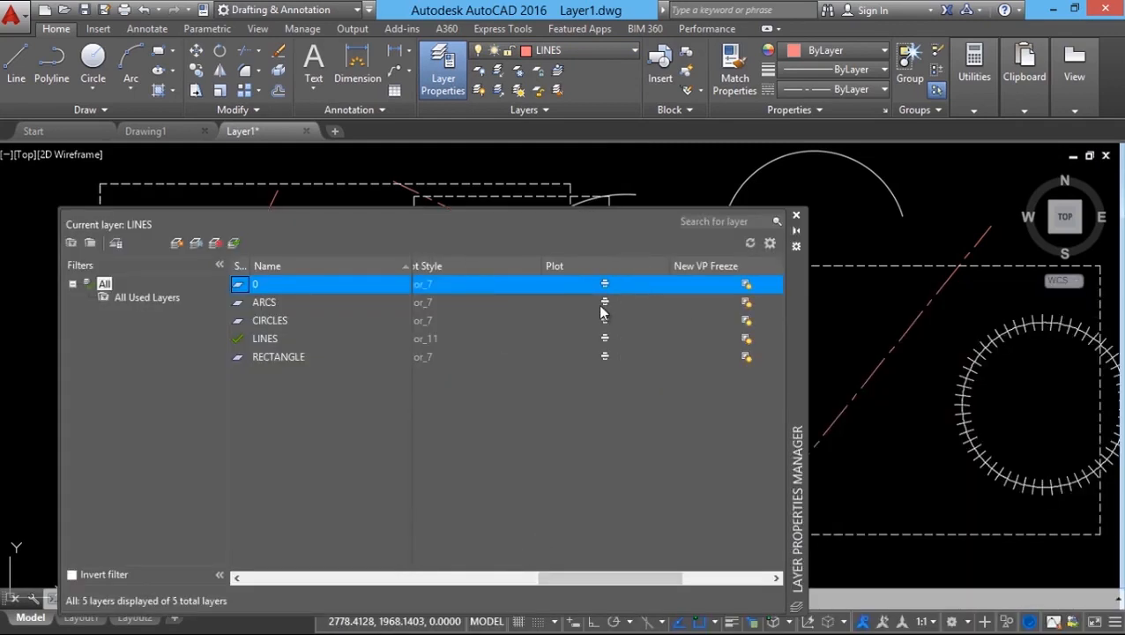
{"action": "left_click", "coordinate": [600, 322]}
{"action": "left_click", "coordinate": [607, 356]}
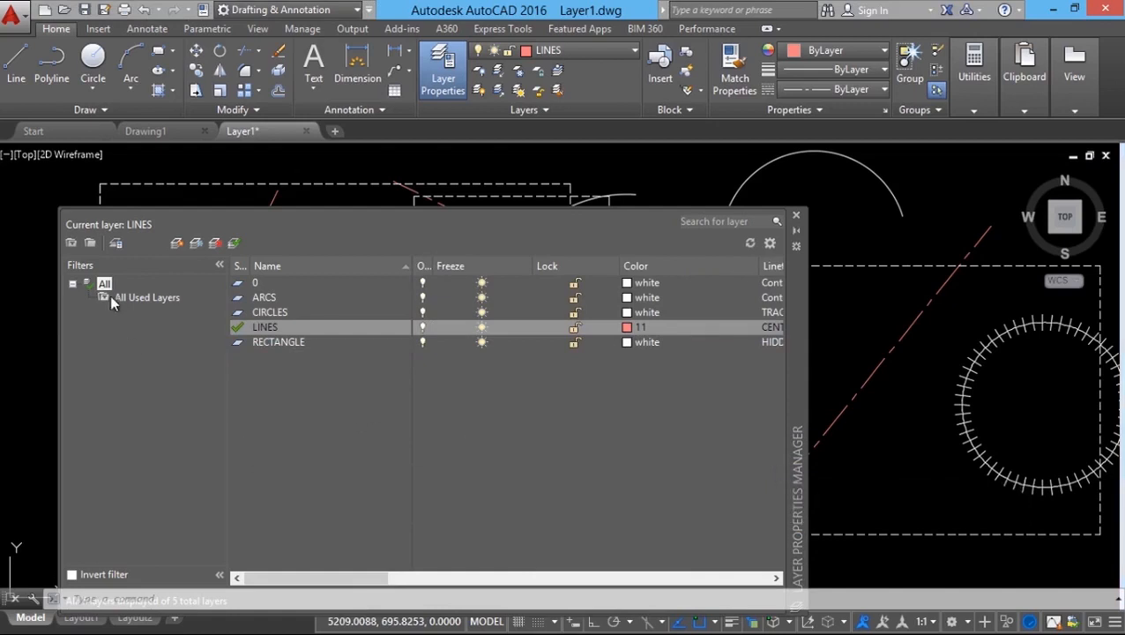
- Create a new layer state named ONLY LINES in the Layer States Manager, leaving its description blank
{"action": "left_click", "coordinate": [117, 245]}
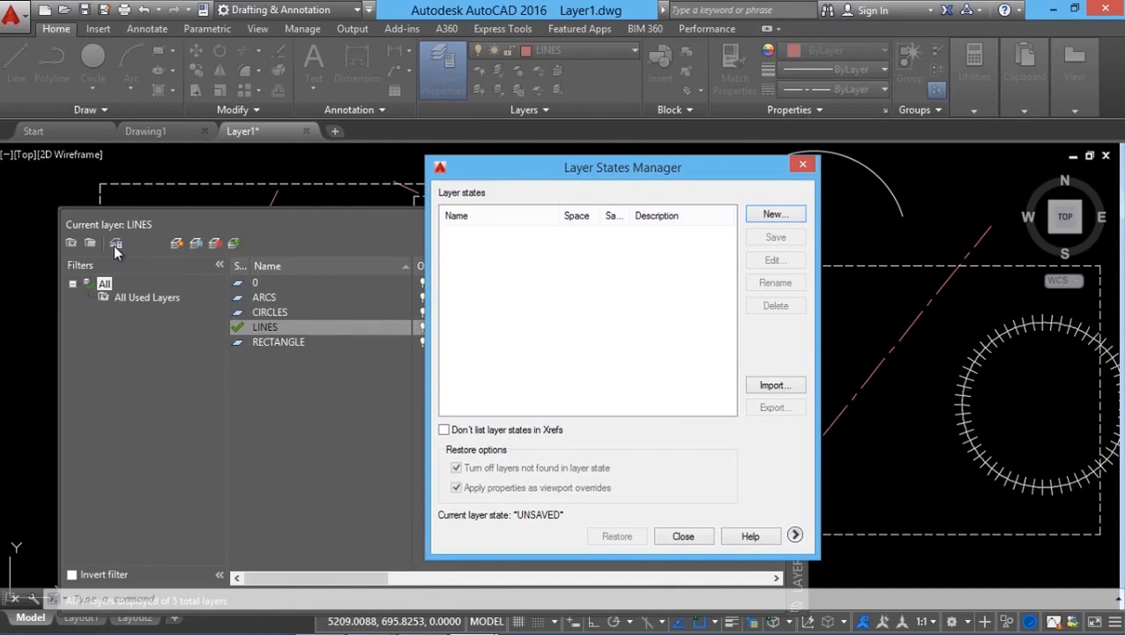
{"action": "left_click_drag", "start_coordinate": [596, 167], "coordinate": [498, 161]}
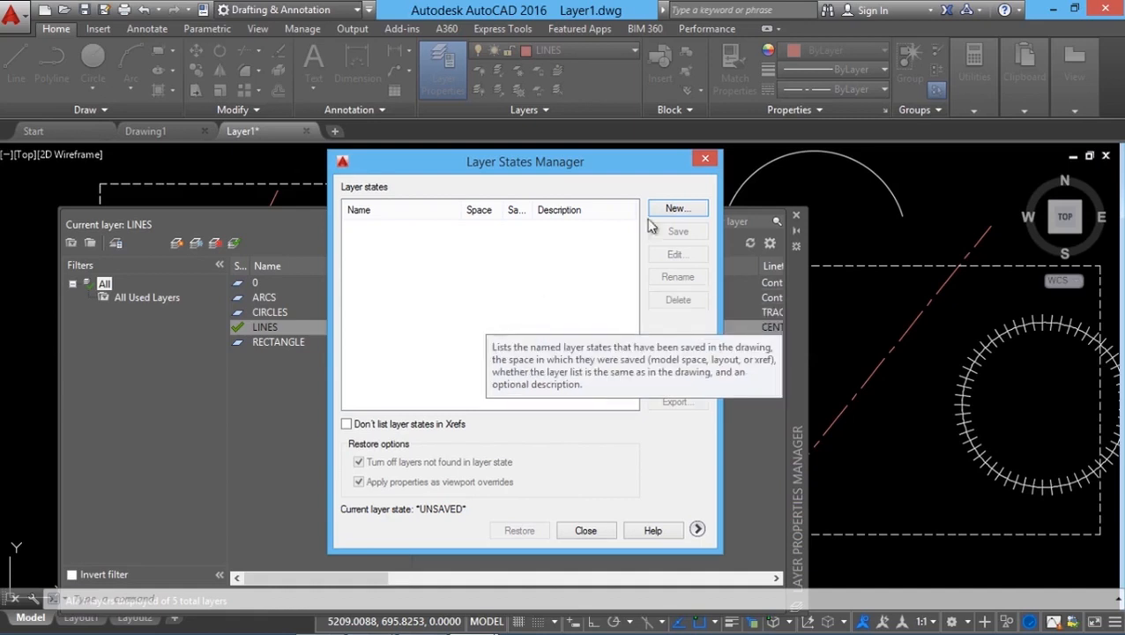
{"action": "left_click", "coordinate": [674, 210]}
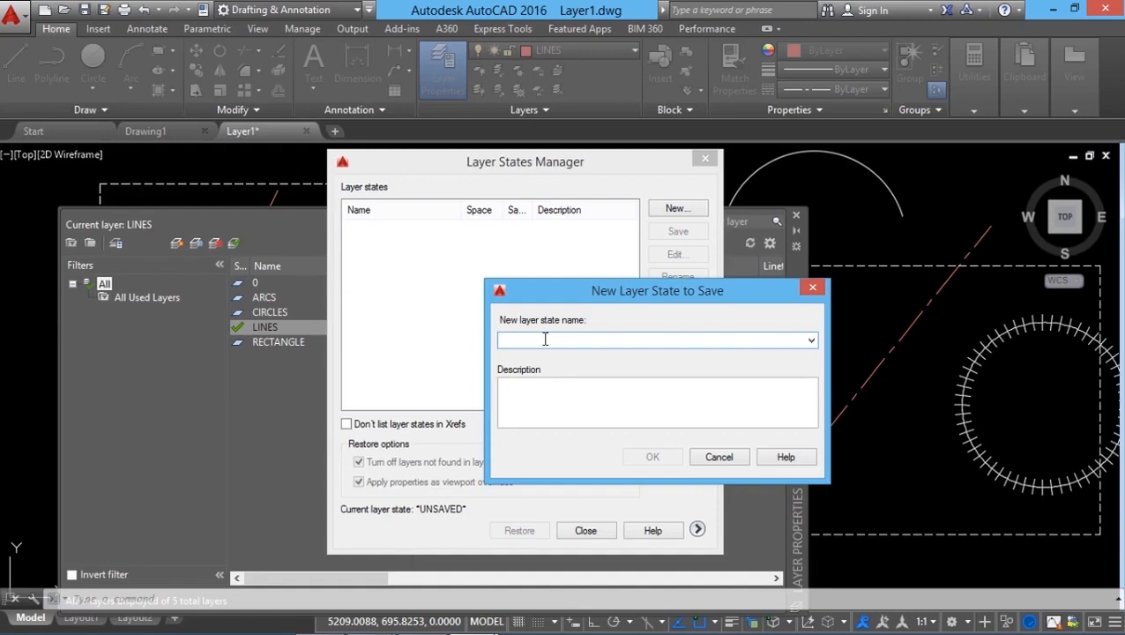
{"action": "type", "text": "ONLY LINES"}
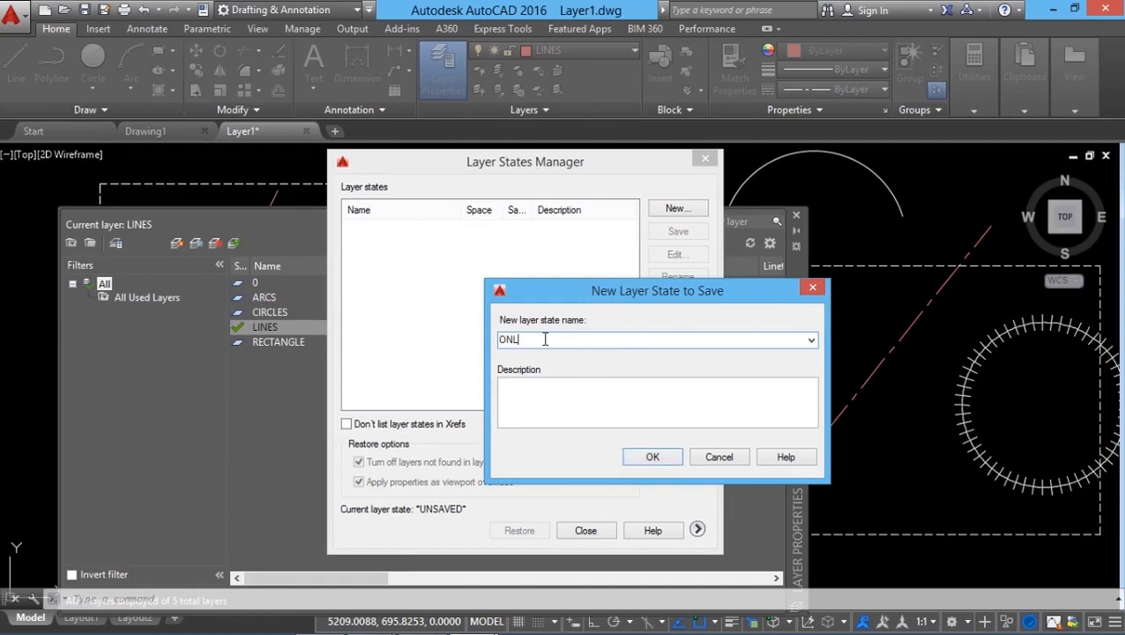
{"action": "left_click", "coordinate": [537, 407]}
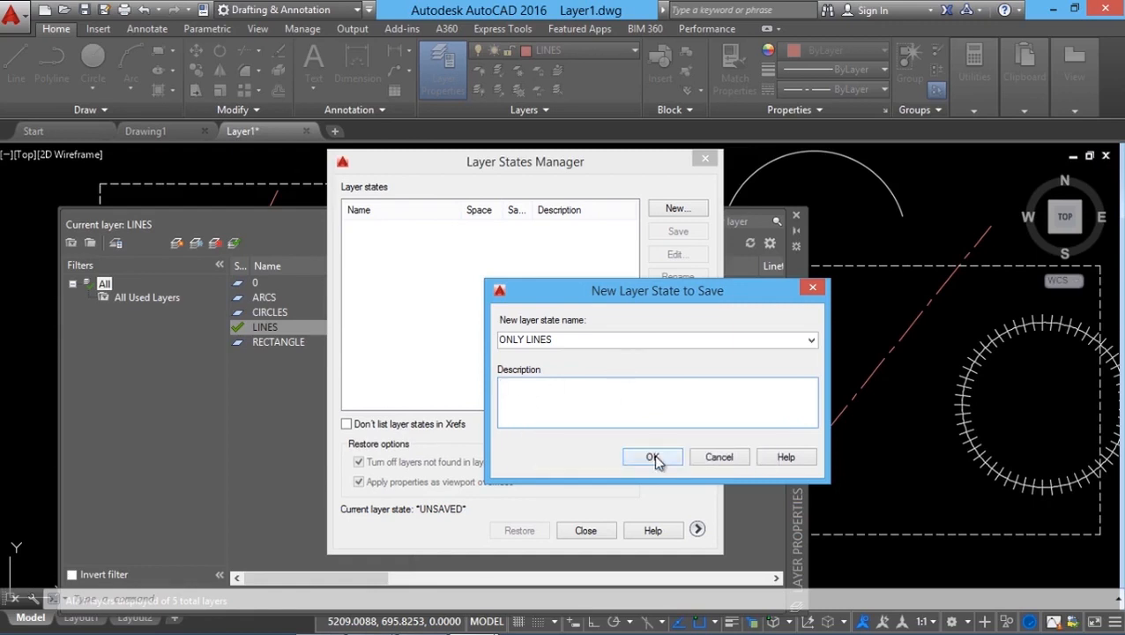
{"action": "left_click", "coordinate": [652, 458]}
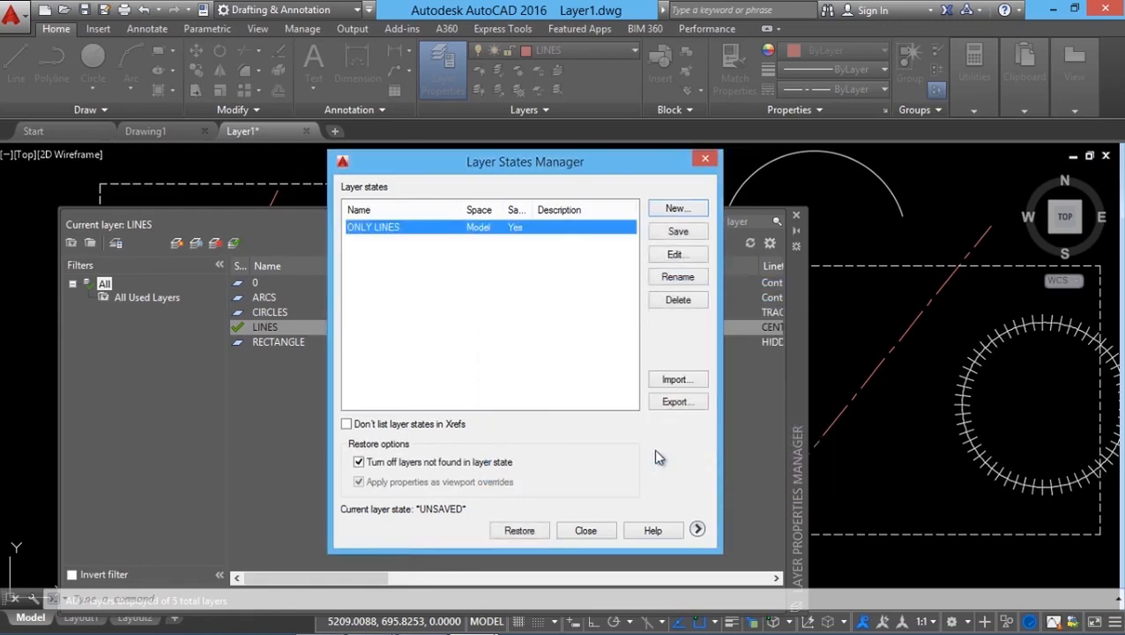
- Lock LINES and freeze ARCS, CIRCLES and RECTANGLE in the ONLY LINES layer state, and restore that state to the drawing
{"action": "left_click", "coordinate": [406, 247]}
{"action": "left_click", "coordinate": [406, 229]}
{"action": "left_click", "coordinate": [675, 254]}
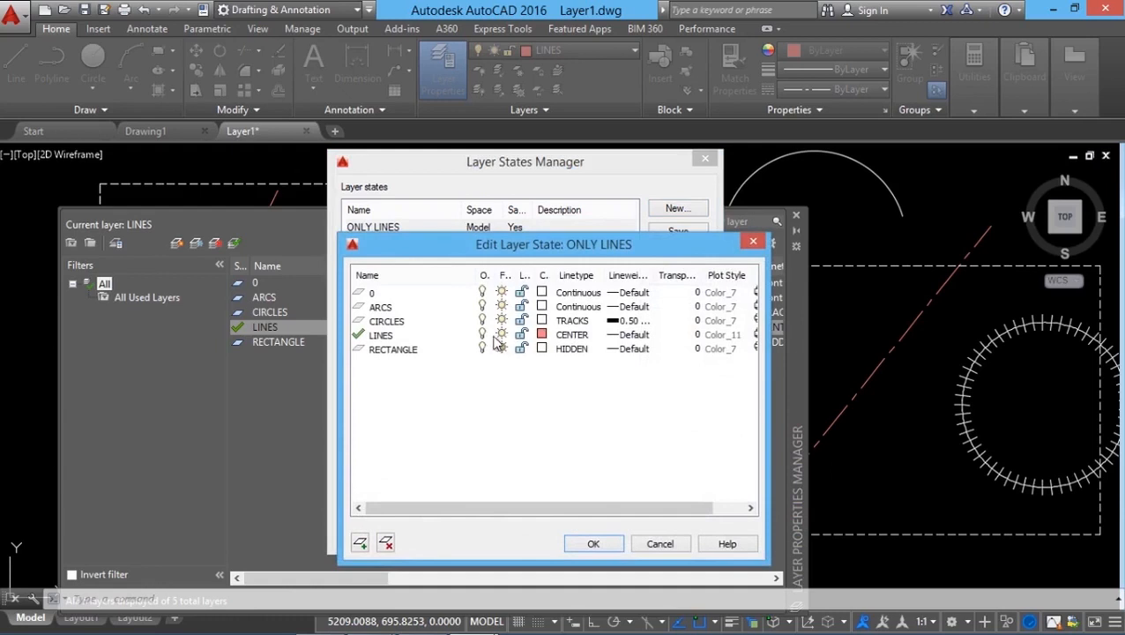
{"action": "left_click", "coordinate": [521, 336]}
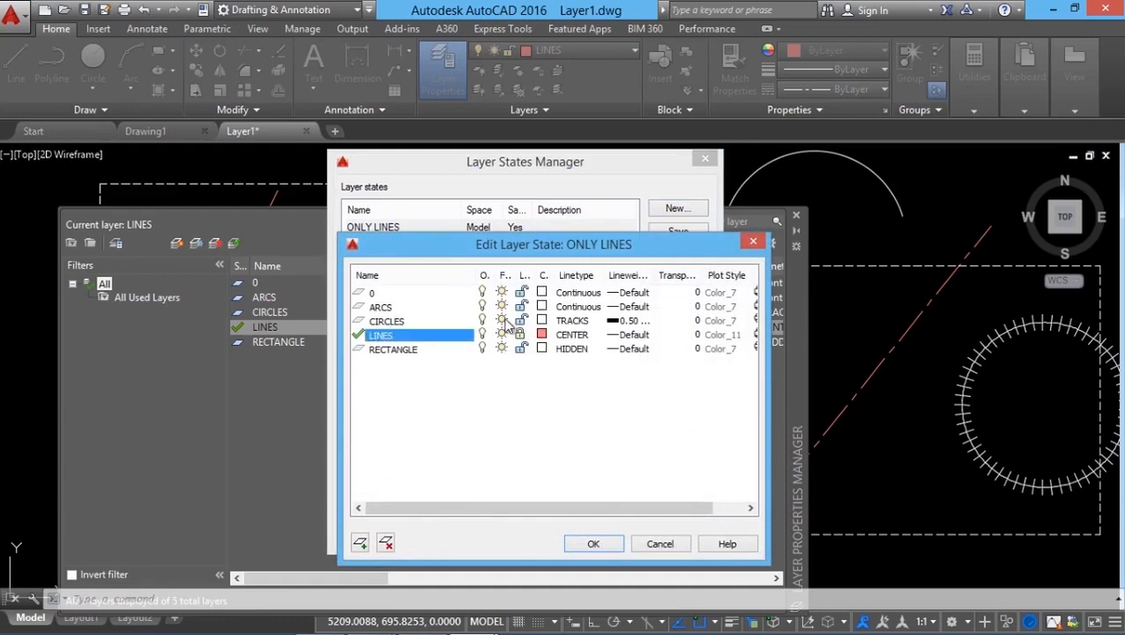
{"action": "left_click", "coordinate": [502, 321]}
{"action": "left_click", "coordinate": [502, 307]}
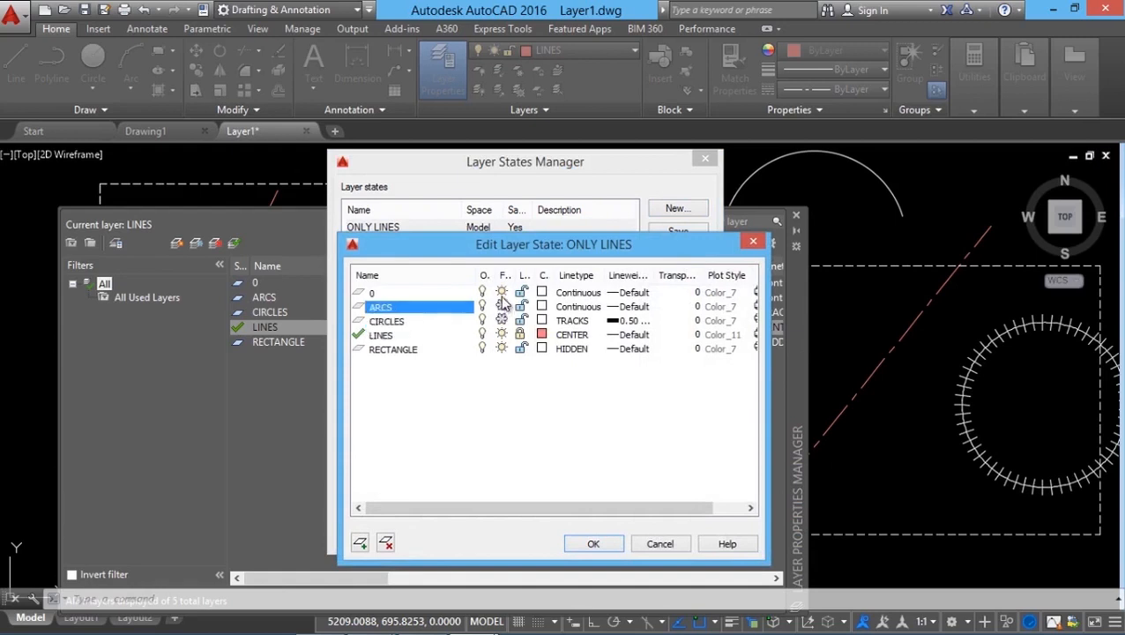
{"action": "left_click", "coordinate": [502, 349]}
{"action": "left_click", "coordinate": [591, 545]}
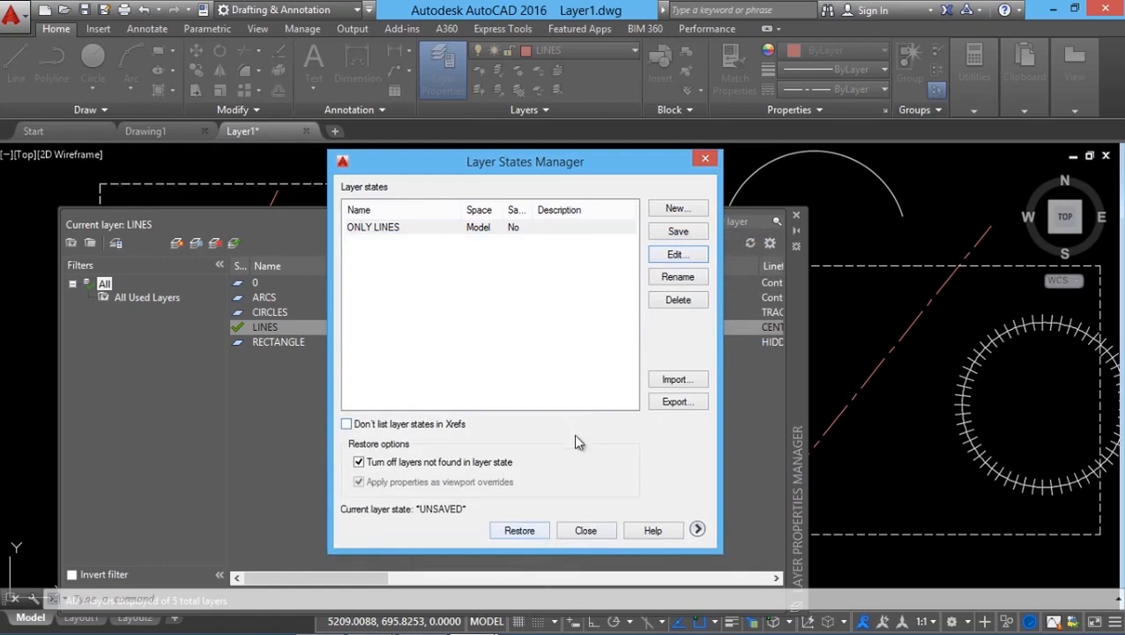
{"action": "left_click", "coordinate": [521, 531]}
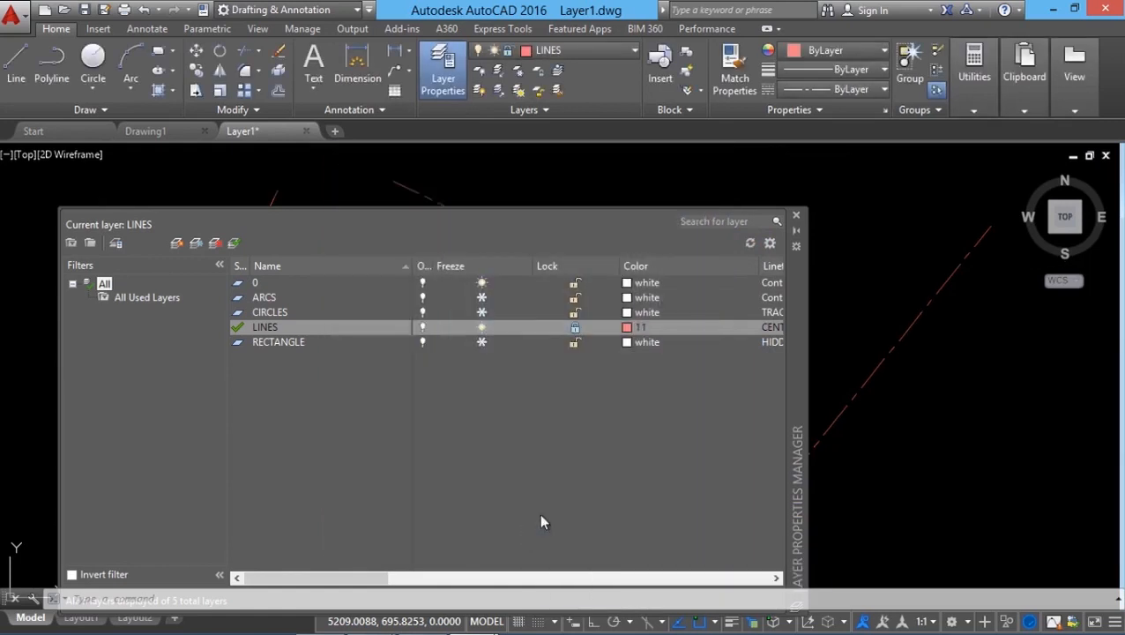
{"action": "left_click", "coordinate": [796, 215]}
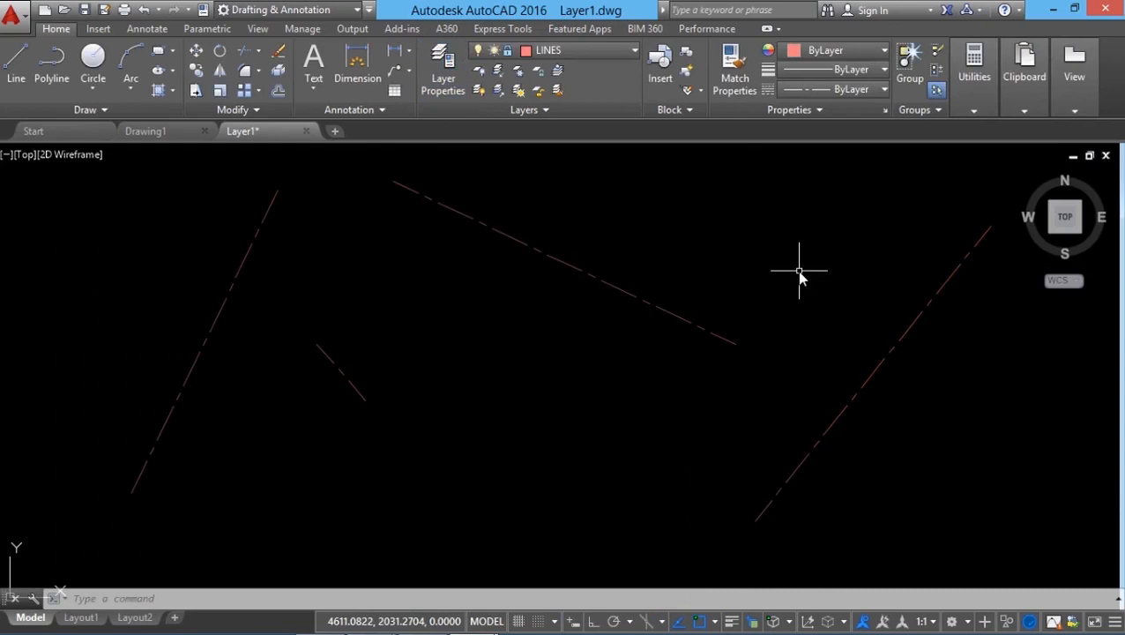
- Create a second layer state named ALL VISIBLE in the Layer States Manager, leaving its description blank
{"action": "left_click", "coordinate": [443, 72]}
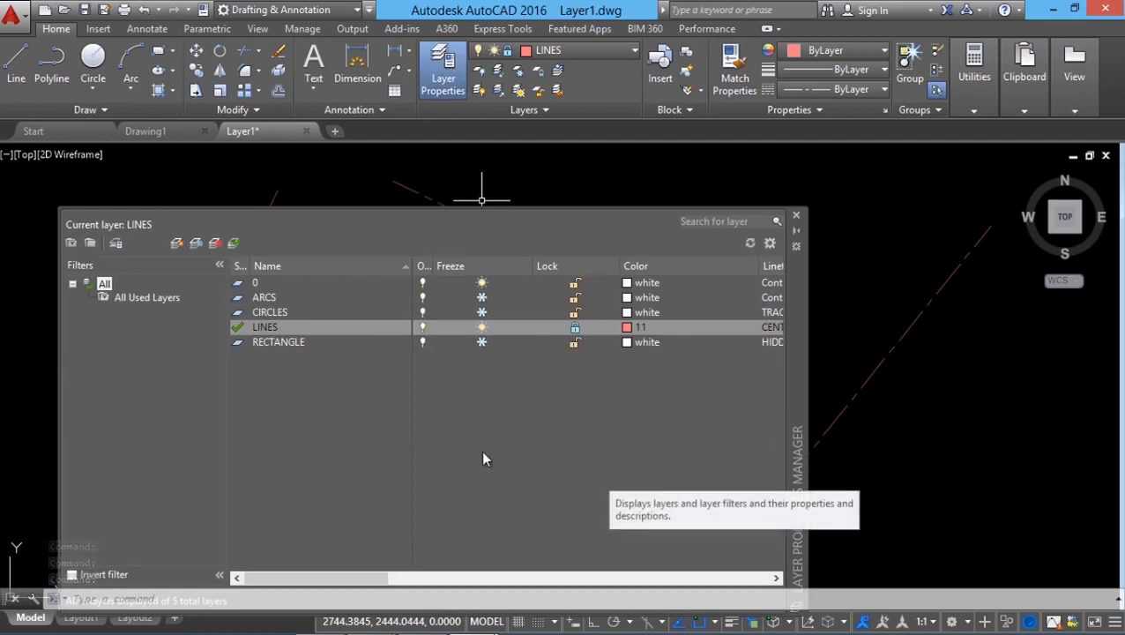
{"action": "left_click", "coordinate": [117, 246]}
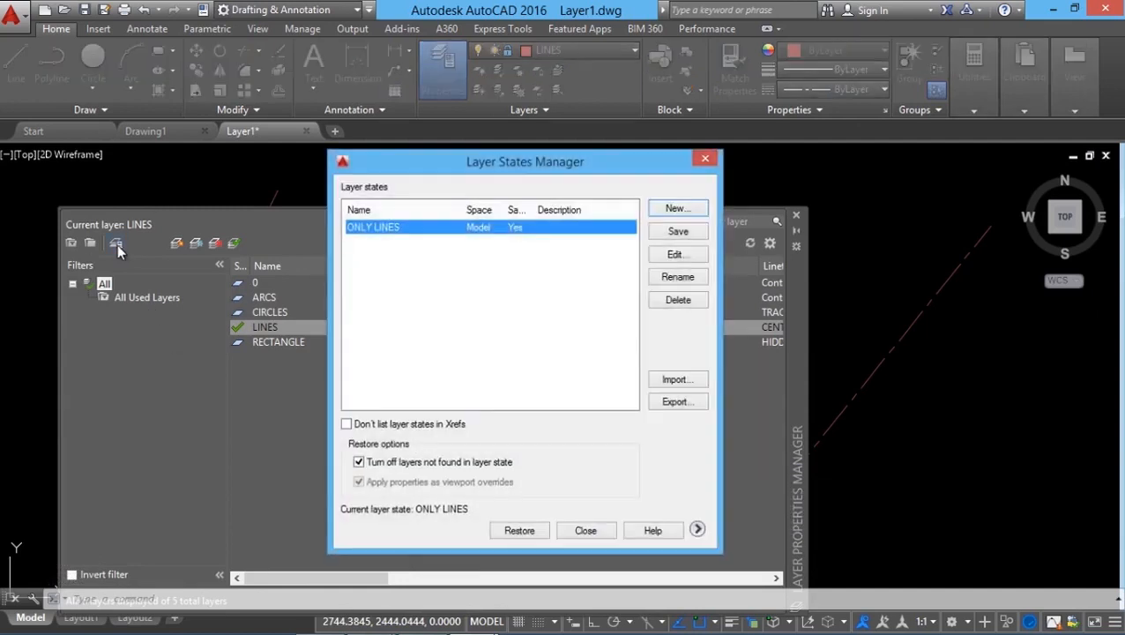
{"action": "left_click", "coordinate": [677, 211]}
{"action": "type", "text": "ALL VISIBLE"}
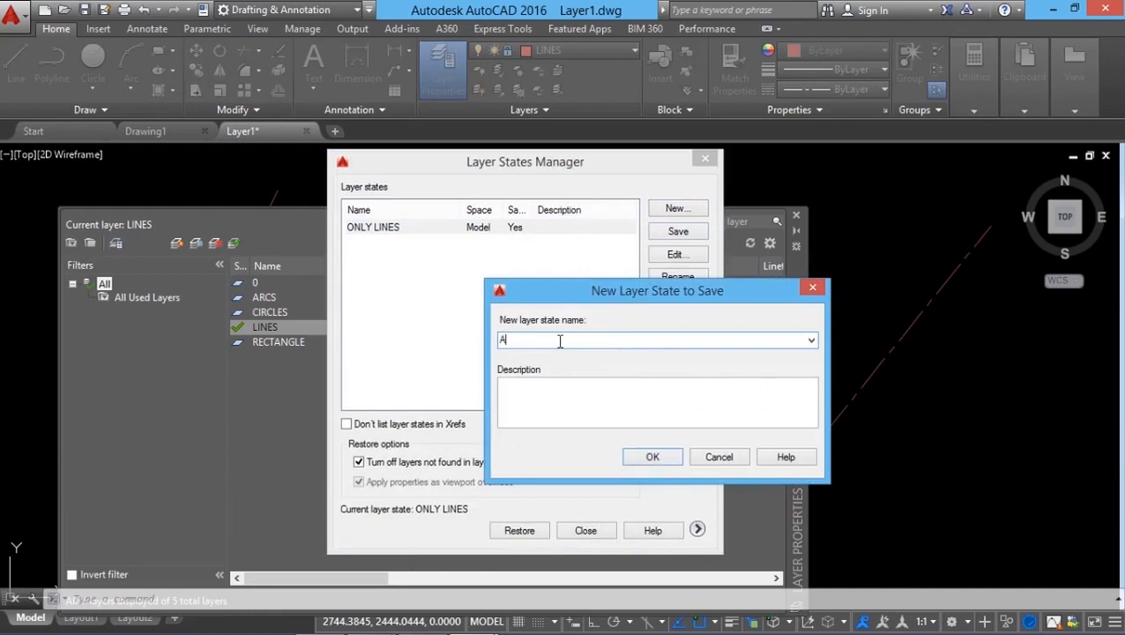
{"action": "key", "text": "Return"}
- Edit the ALL VISIBLE layer state to thaw ARCS, CIRCLES and RECTANGLE and unlock LINES
{"action": "left_click", "coordinate": [381, 227]}
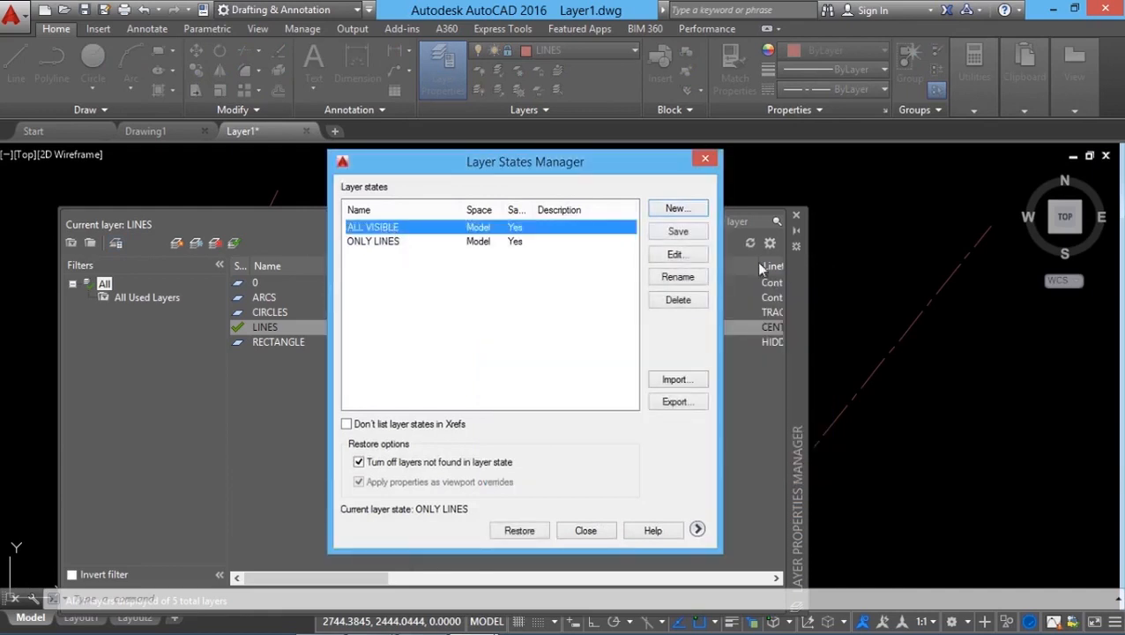
{"action": "left_click", "coordinate": [686, 256]}
{"action": "left_click", "coordinate": [421, 349]}
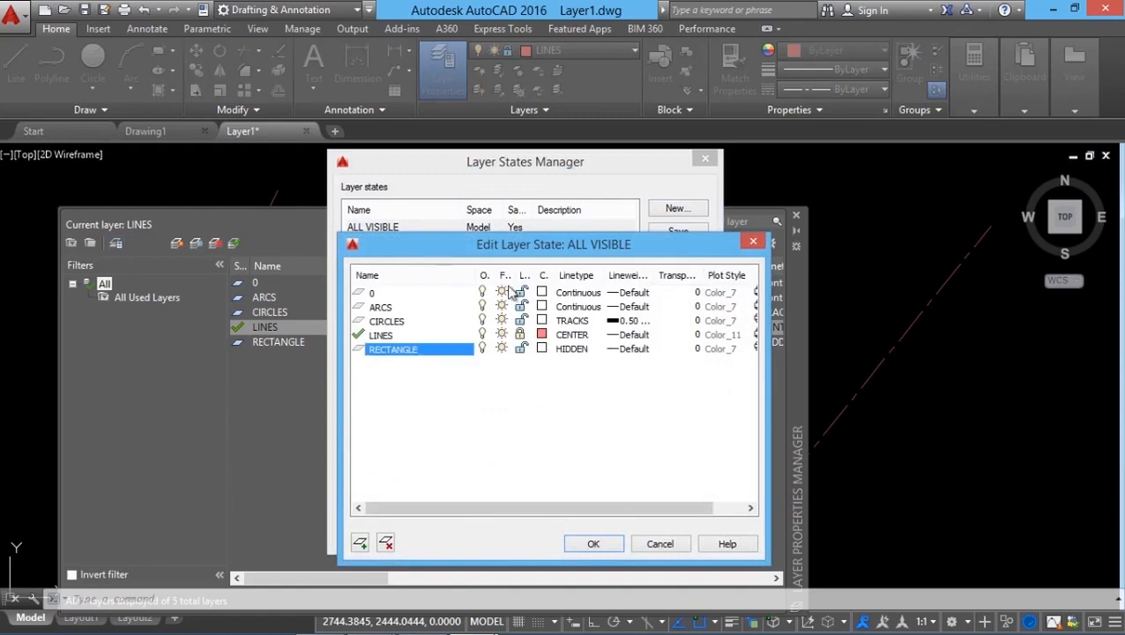
{"action": "left_click", "coordinate": [521, 336]}
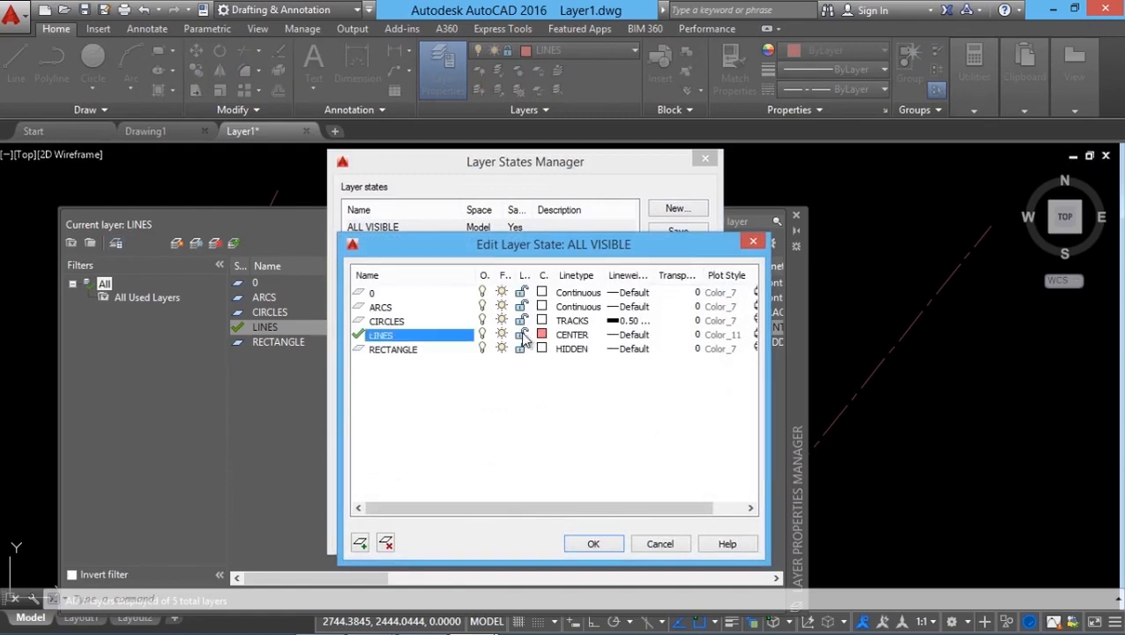
{"action": "left_click", "coordinate": [593, 544]}
- Restore the ALL VISIBLE layer state and close the Layer Properties Manager
{"action": "left_click", "coordinate": [387, 231]}
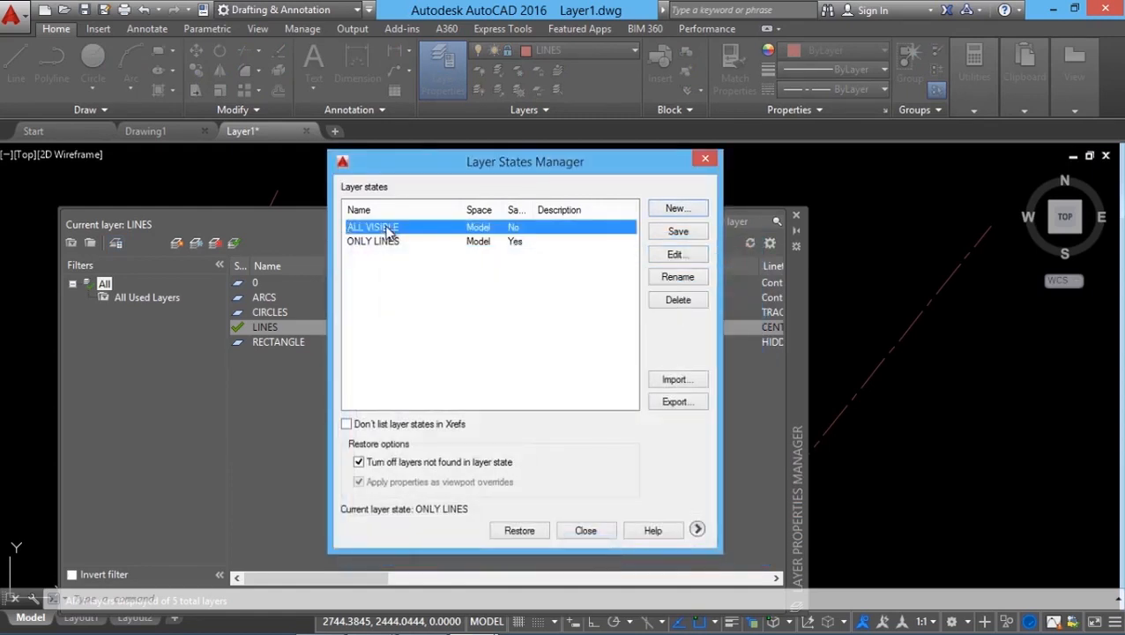
{"action": "left_click", "coordinate": [515, 528]}
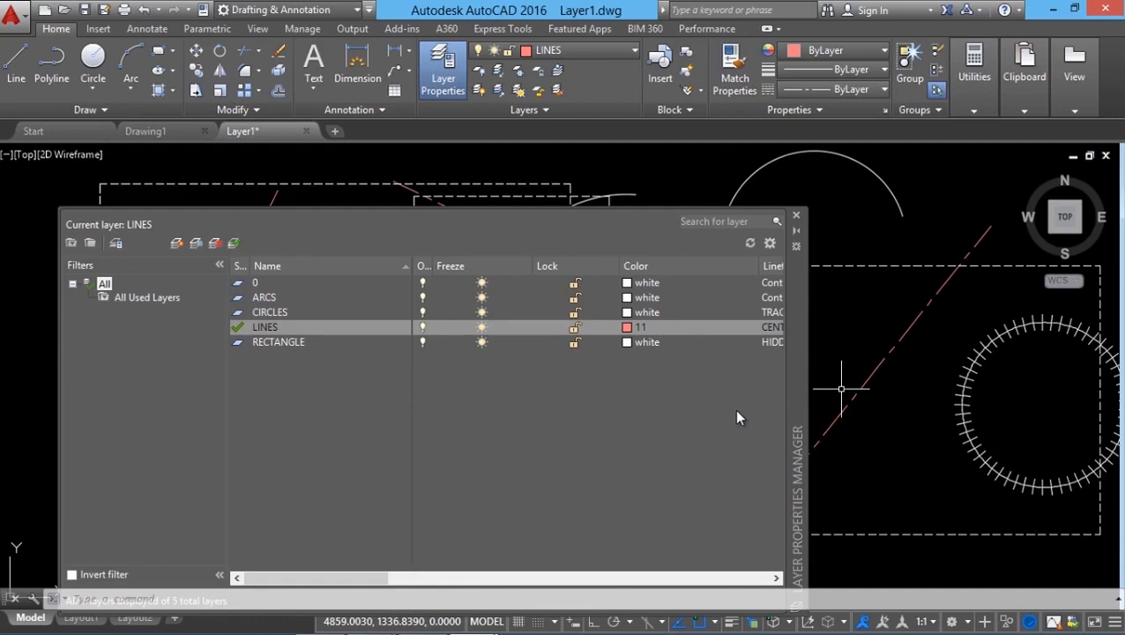
{"action": "left_click", "coordinate": [277, 316]}
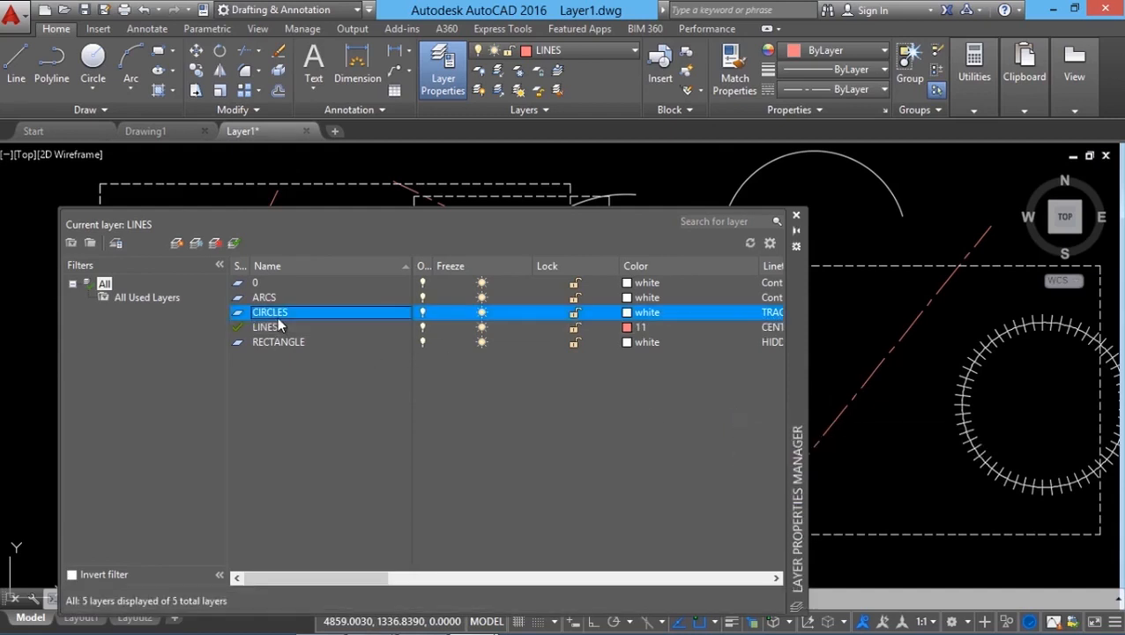
{"action": "mouse_move", "coordinate": [959, 407]}
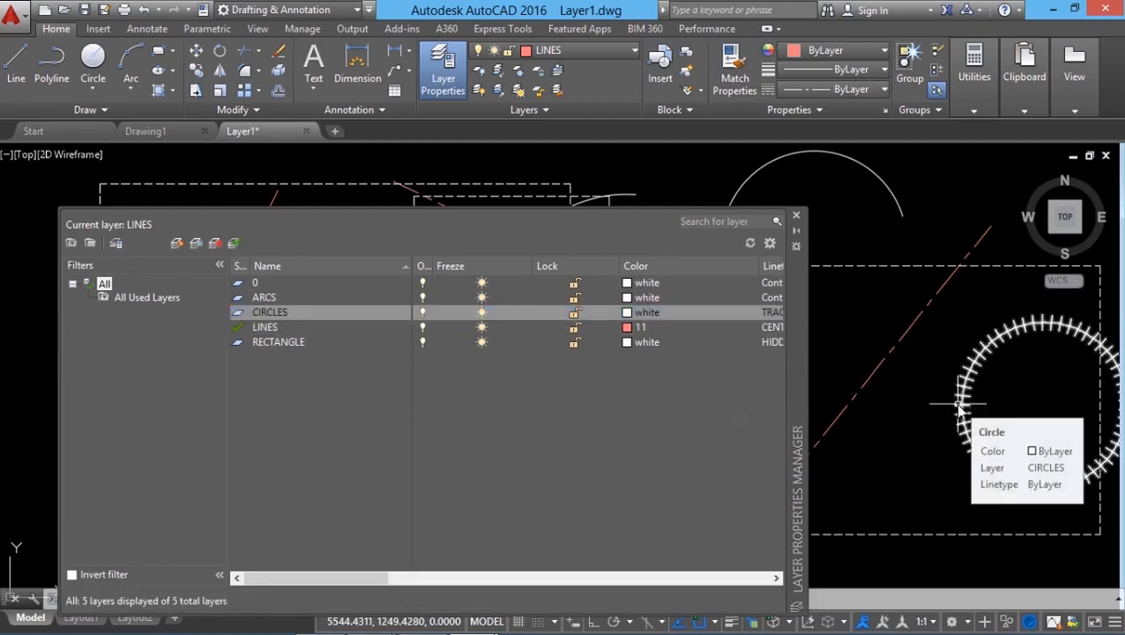
{"action": "left_click", "coordinate": [796, 216]}
- Select all three circles in the drawing and move them from the CIRCLES layer to the LINES layer
{"action": "left_click", "coordinate": [981, 456]}
{"action": "left_click", "coordinate": [1001, 430]}
{"action": "left_click", "coordinate": [944, 450]}
{"action": "left_click", "coordinate": [731, 407]}
{"action": "left_click", "coordinate": [691, 446]}
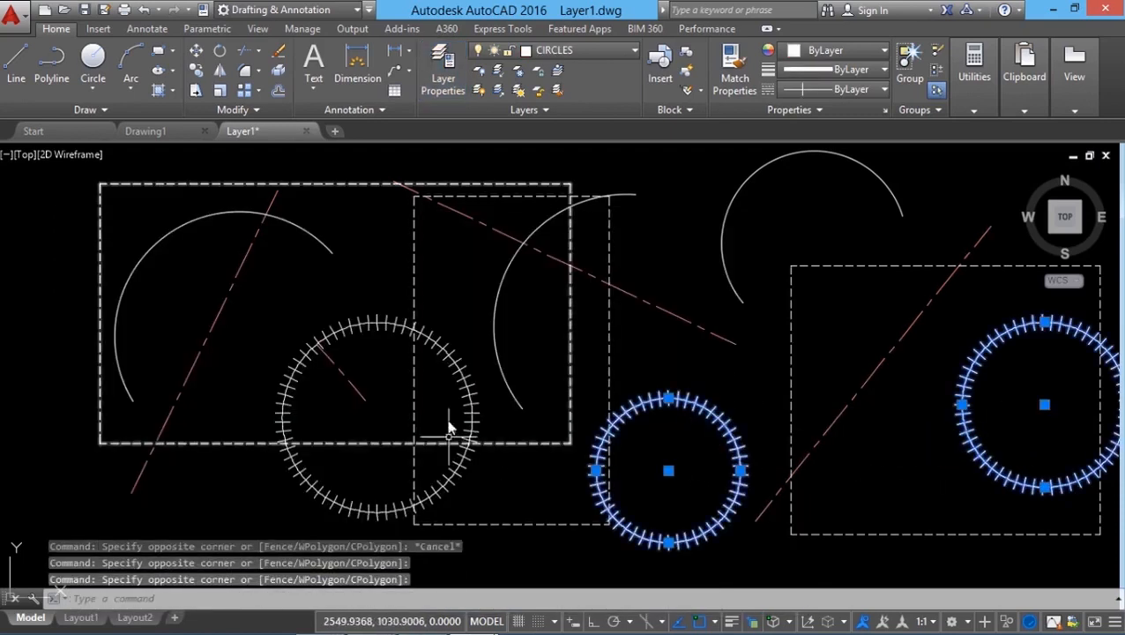
{"action": "left_click", "coordinate": [468, 333]}
{"action": "left_click", "coordinate": [439, 399]}
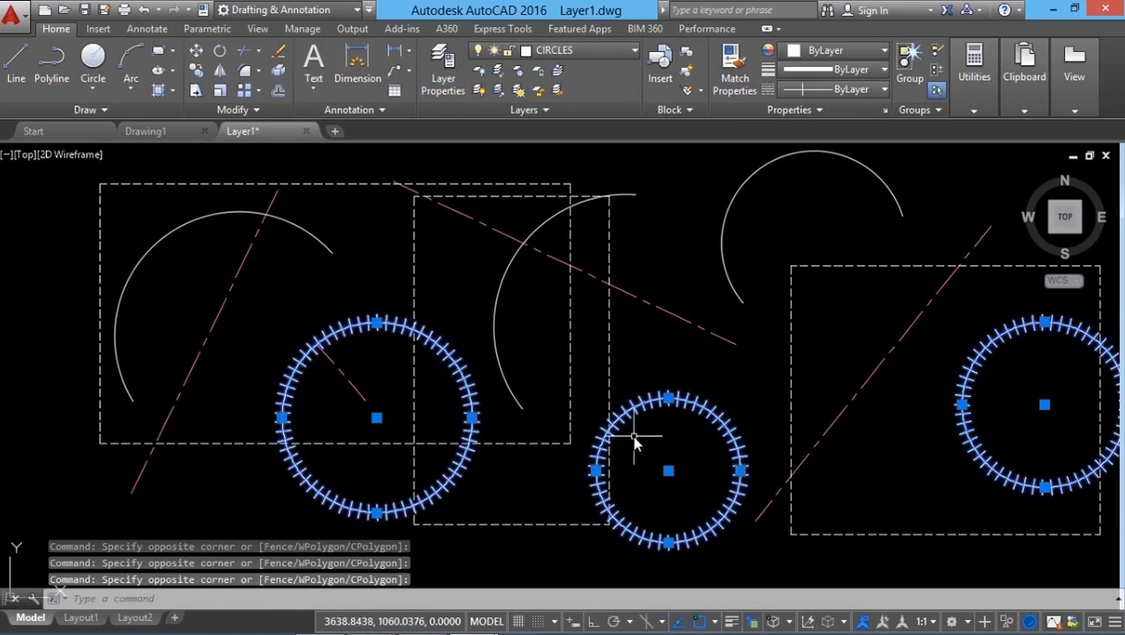
{"action": "left_click", "coordinate": [574, 51]}
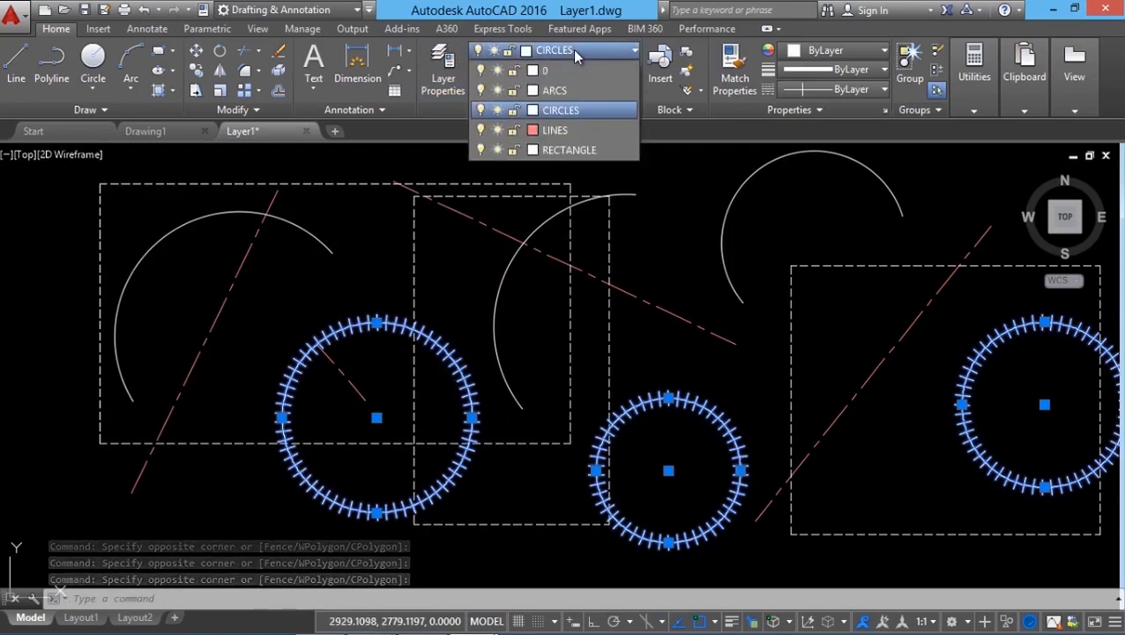
{"action": "left_click", "coordinate": [569, 130]}
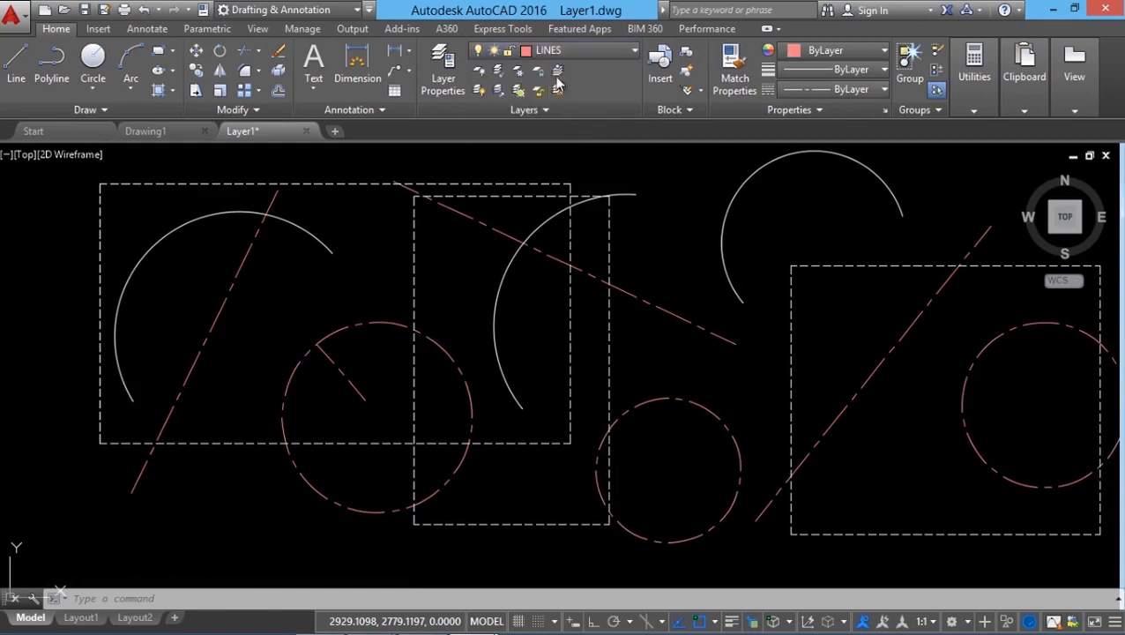
{"action": "left_click", "coordinate": [1007, 454]}
{"action": "key", "text": "Escape"}
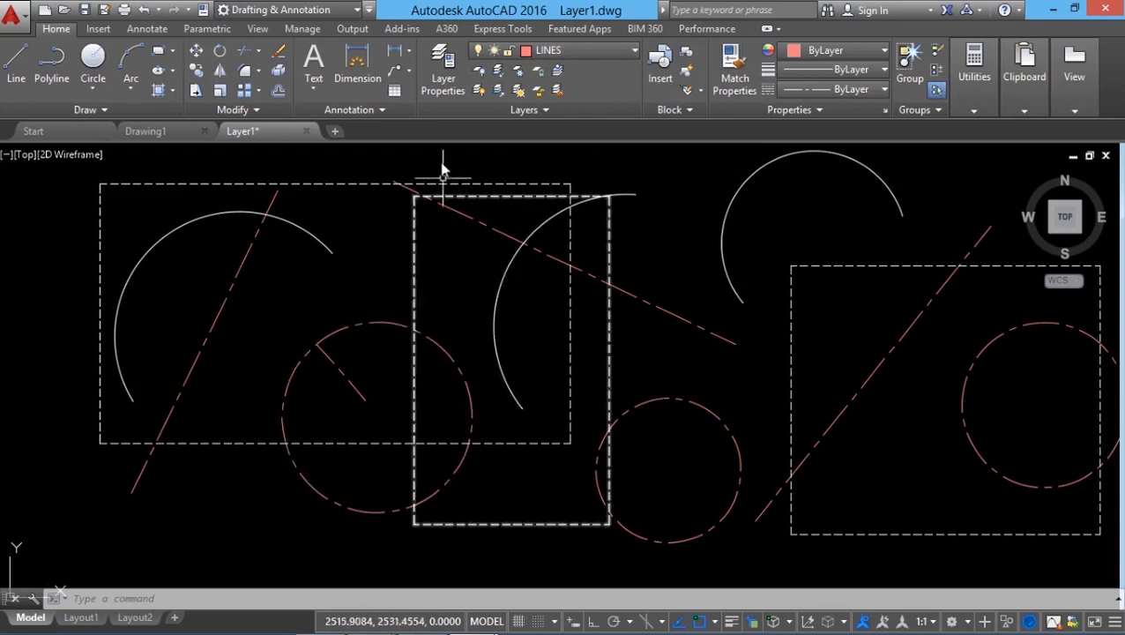
- Reopen the Layer Properties Manager and examine the status of the CIRCLES layer
{"action": "left_click", "coordinate": [456, 95]}
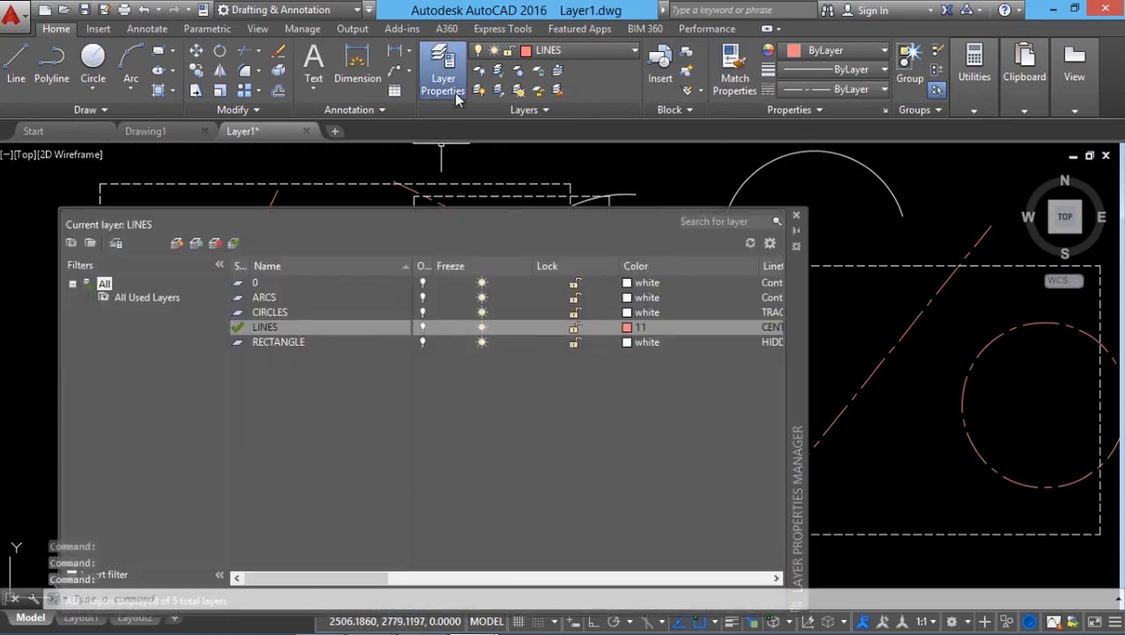
{"action": "left_click", "coordinate": [269, 312]}
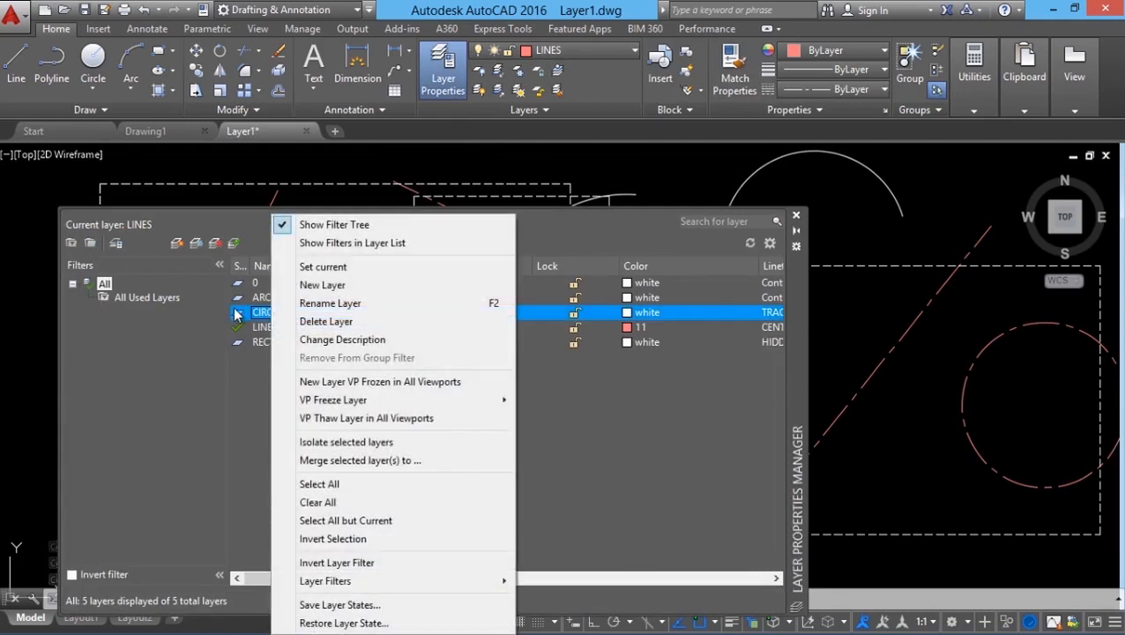
{"action": "left_click", "coordinate": [236, 314]}
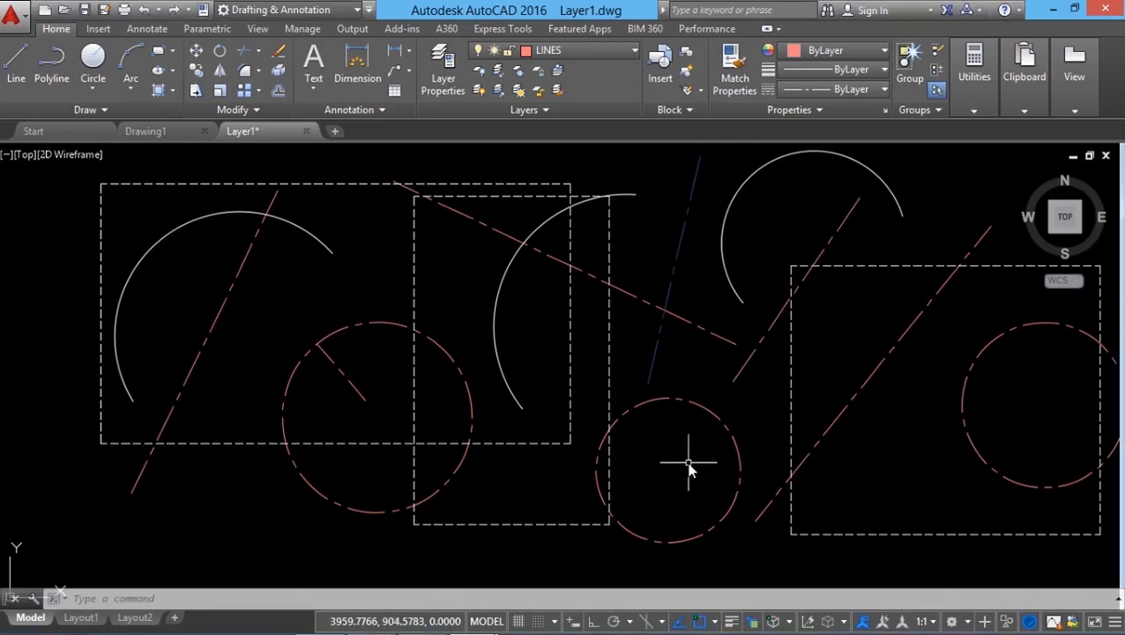
- Override the leftmost circle's object color with dark blue 16,86,137 and clear the selection
{"action": "left_click", "coordinate": [472, 401]}
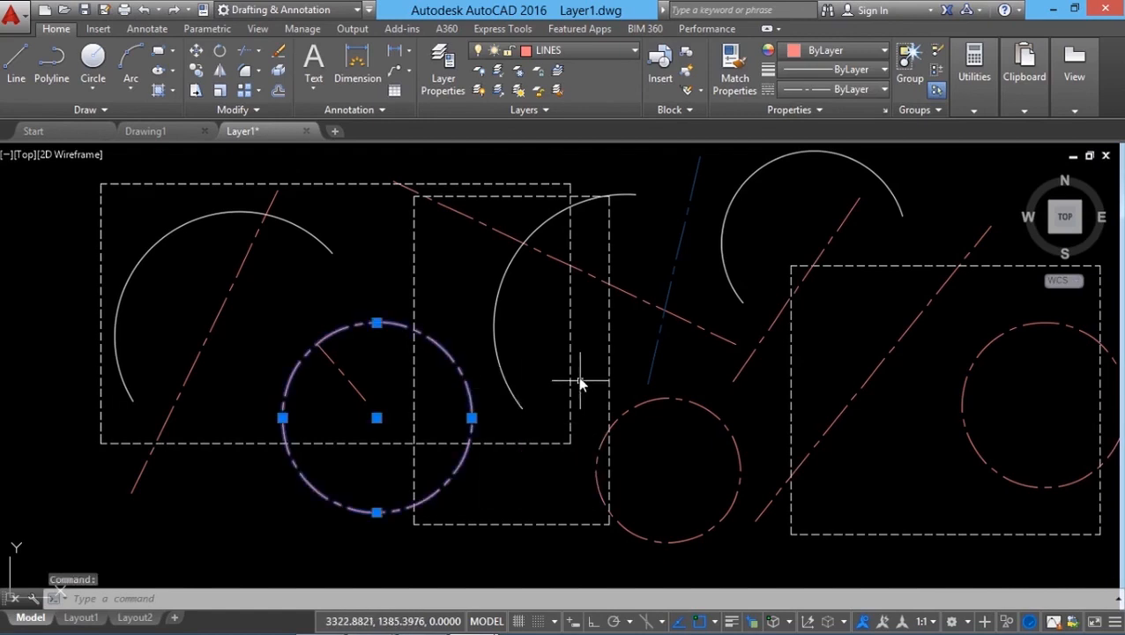
{"action": "key", "text": "Escape"}
{"action": "left_click", "coordinate": [468, 392]}
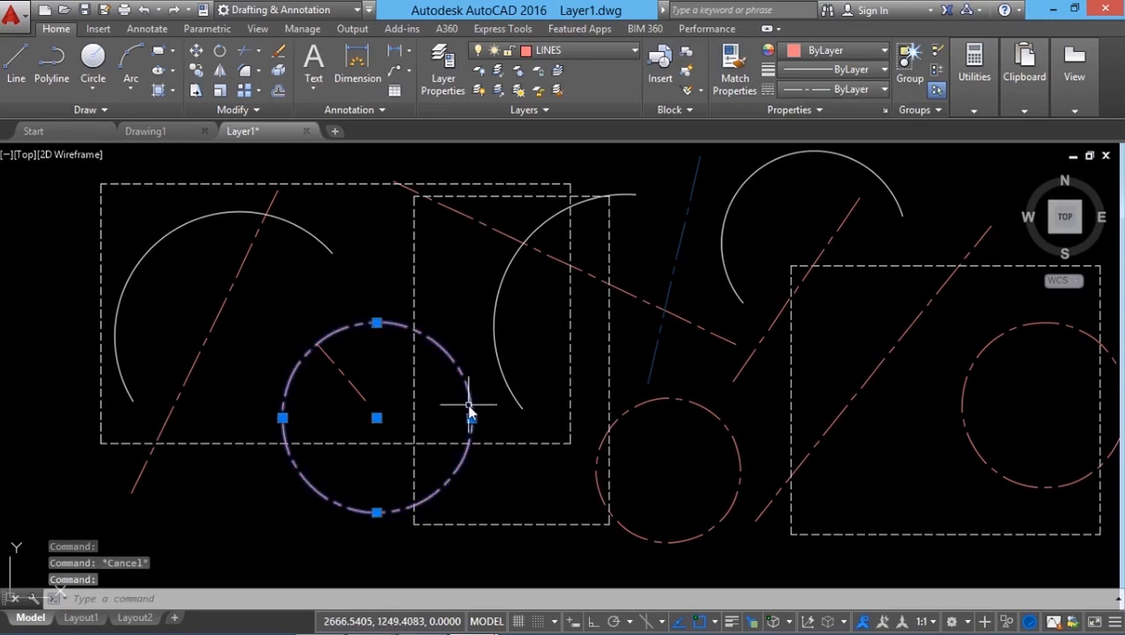
{"action": "left_click", "coordinate": [829, 52]}
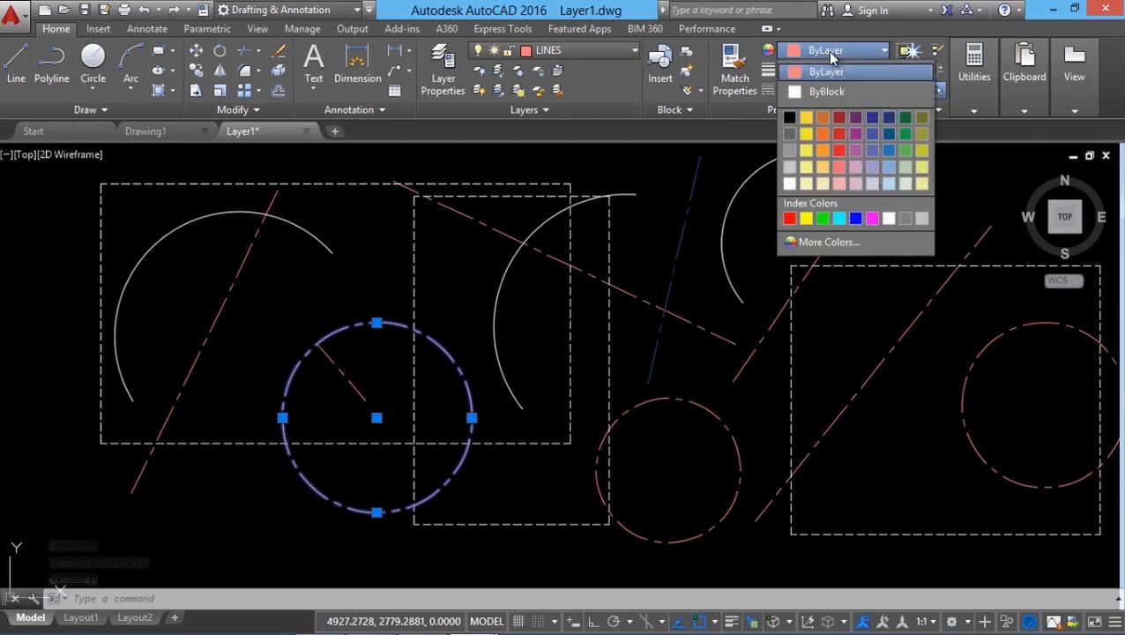
{"action": "left_click", "coordinate": [839, 53]}
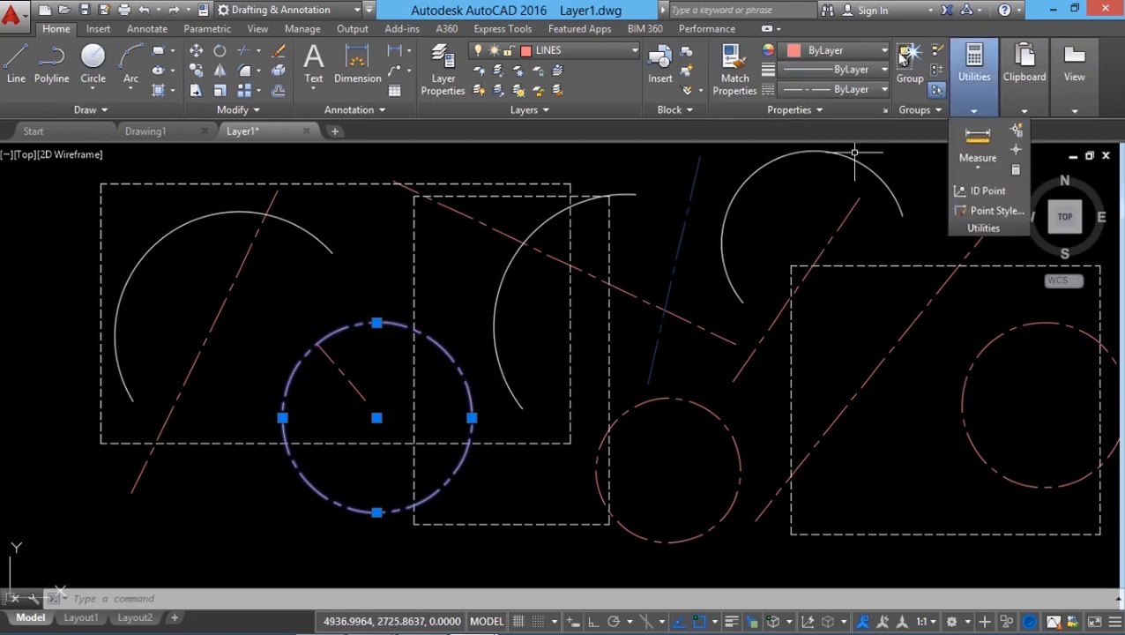
{"action": "left_click", "coordinate": [853, 51]}
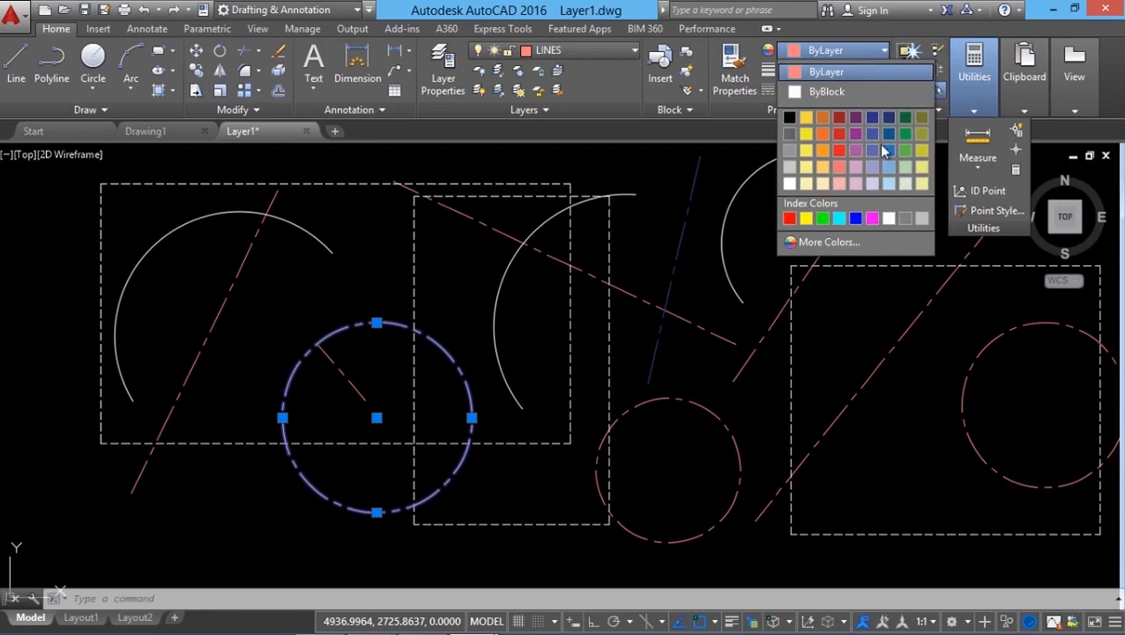
{"action": "left_click", "coordinate": [888, 132]}
{"action": "key", "text": "Escape"}
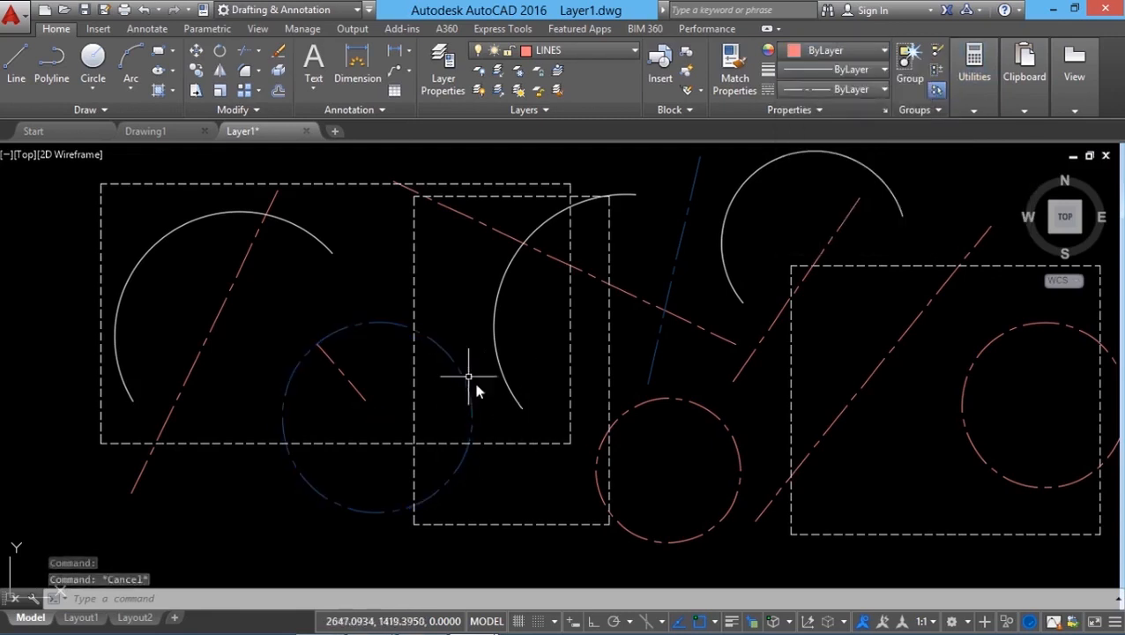
- Set the leftmost circle's object color to ByLayer and clear the selection
{"action": "mouse_move", "coordinate": [470, 398]}
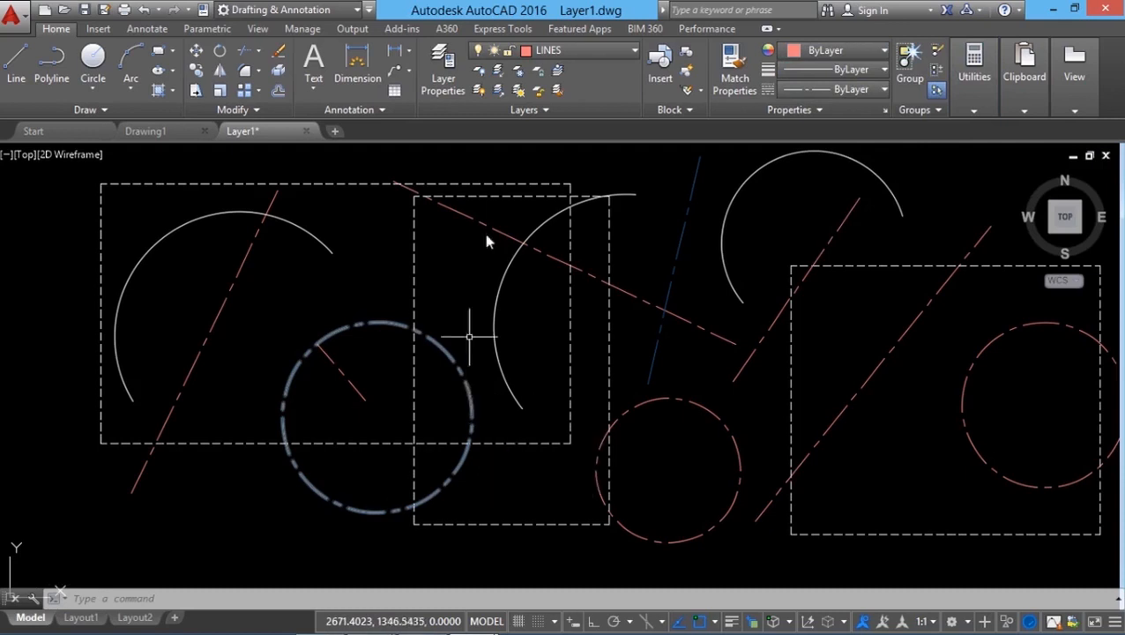
{"action": "left_click", "coordinate": [471, 401]}
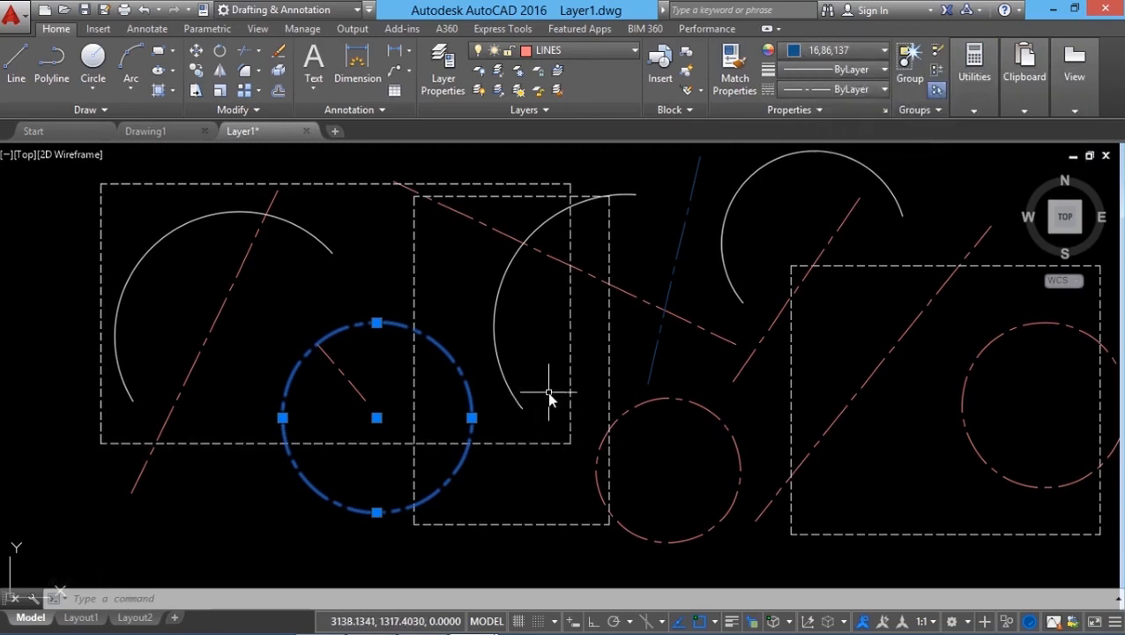
{"action": "left_click", "coordinate": [847, 57]}
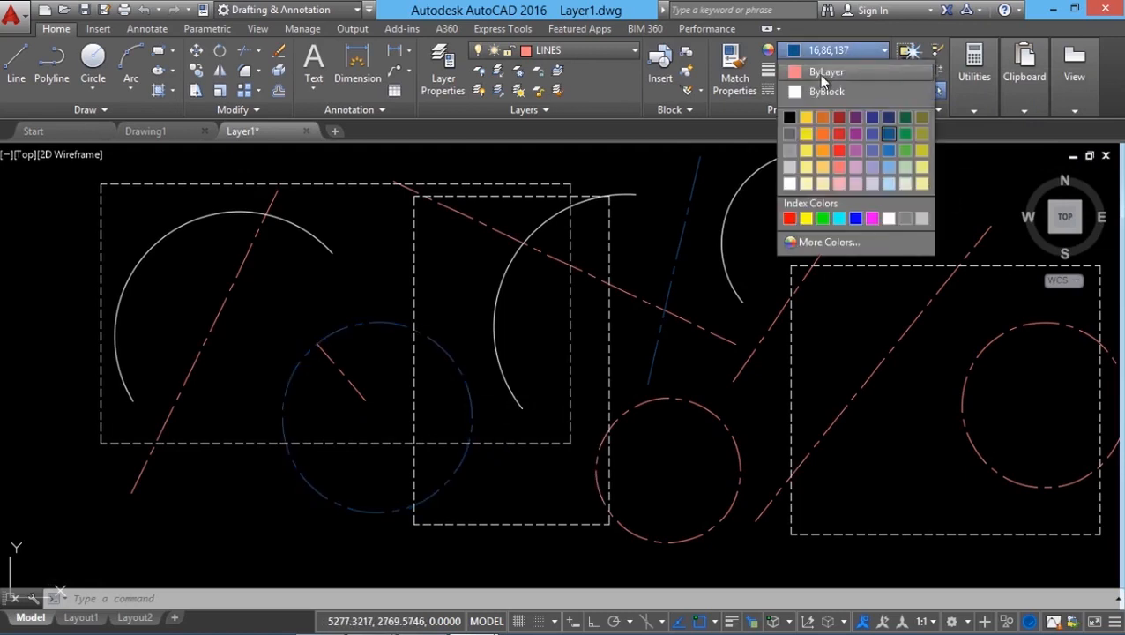
{"action": "left_click", "coordinate": [823, 77]}
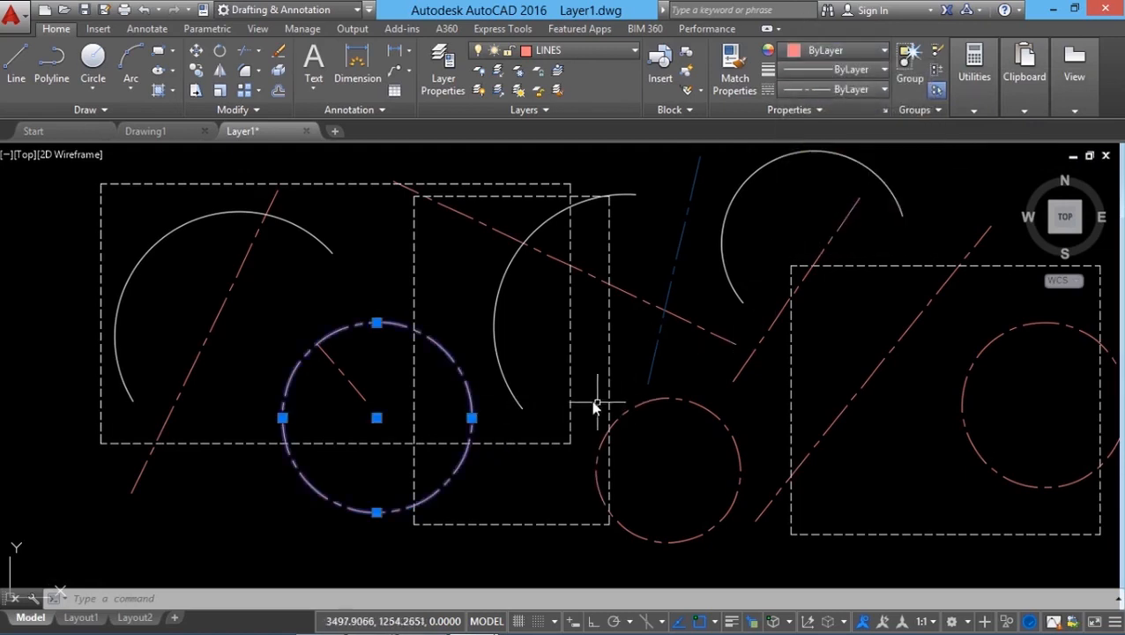
{"action": "key", "text": "Escape"}
{"action": "key", "text": "Escape"}
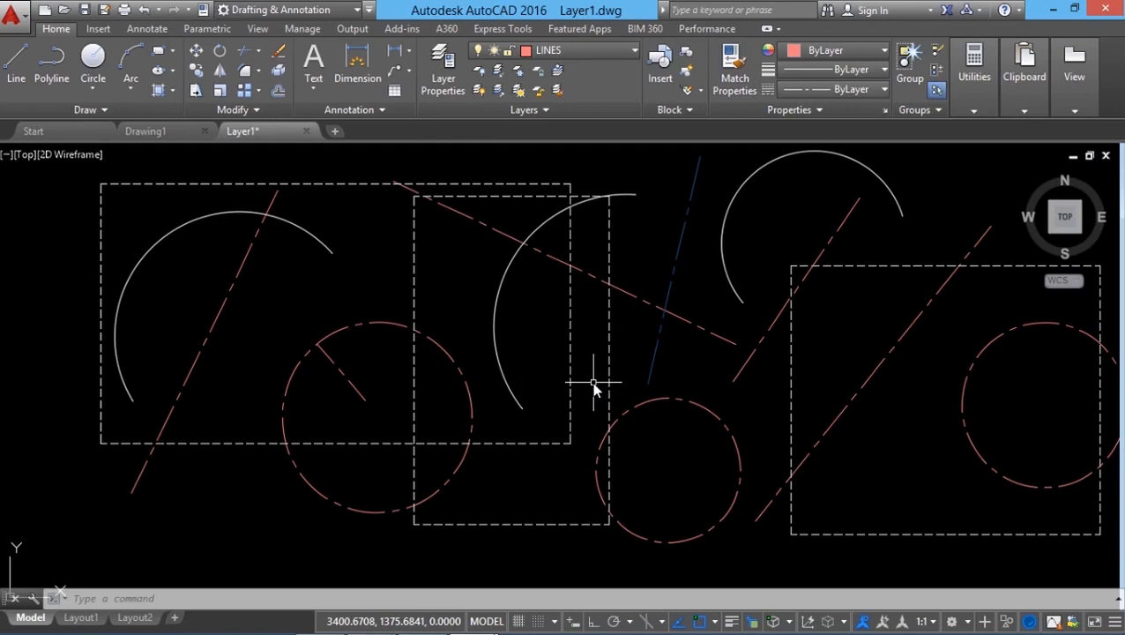
- Set the current object color to Yellow and draw one diagonal line on the LINES layer, crossing the leftmost circle's upper-left edge
{"action": "left_click", "coordinate": [841, 53]}
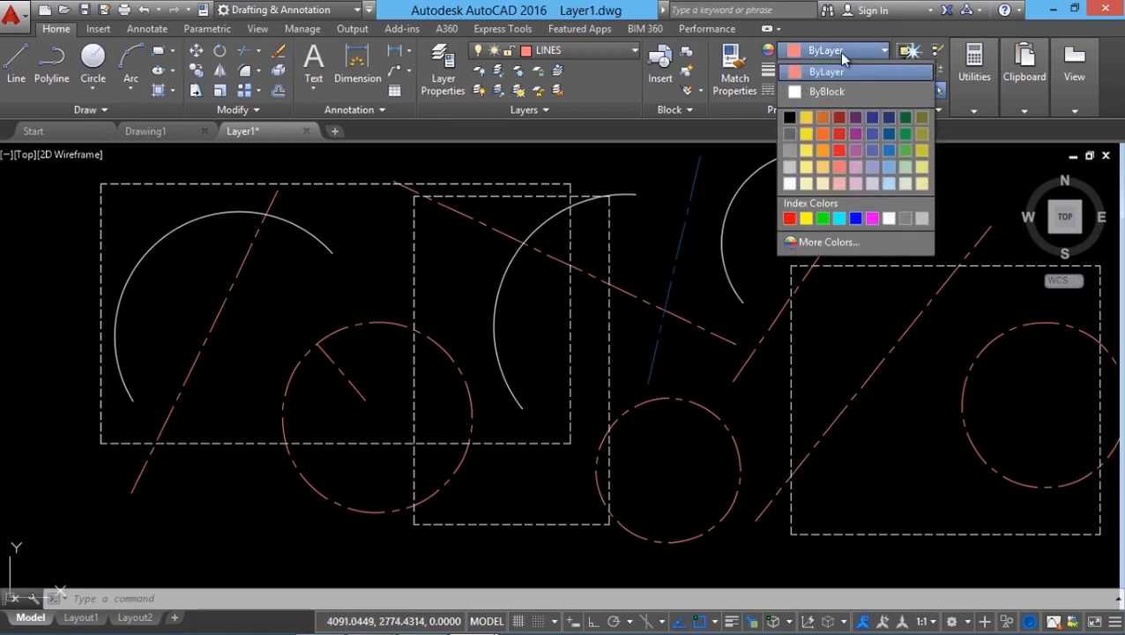
{"action": "left_click", "coordinate": [803, 221]}
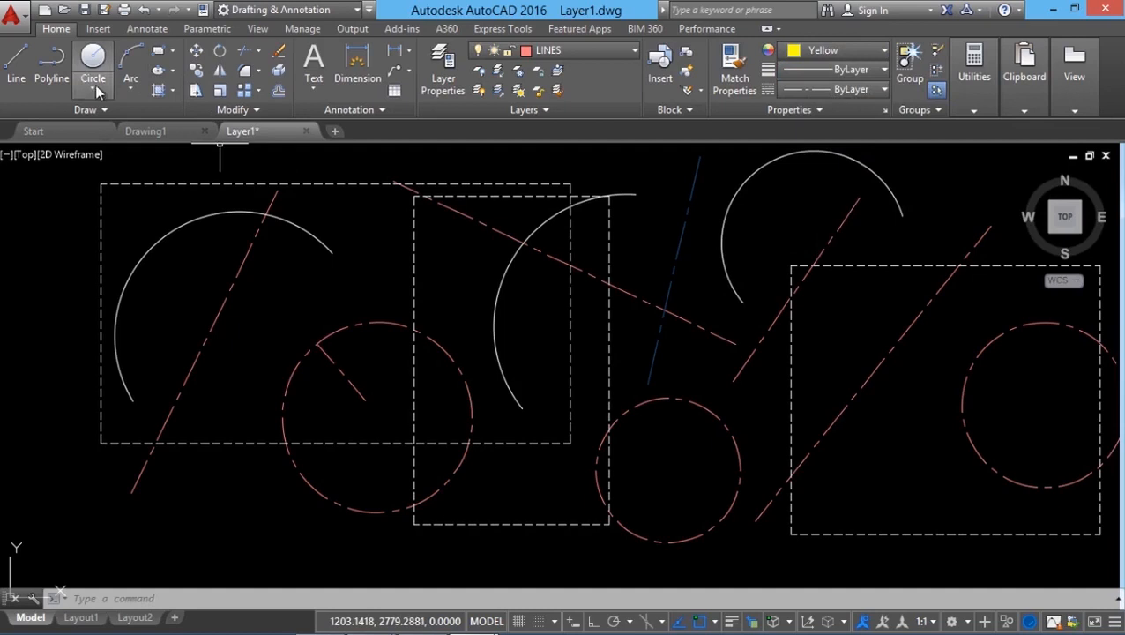
{"action": "left_click", "coordinate": [17, 79]}
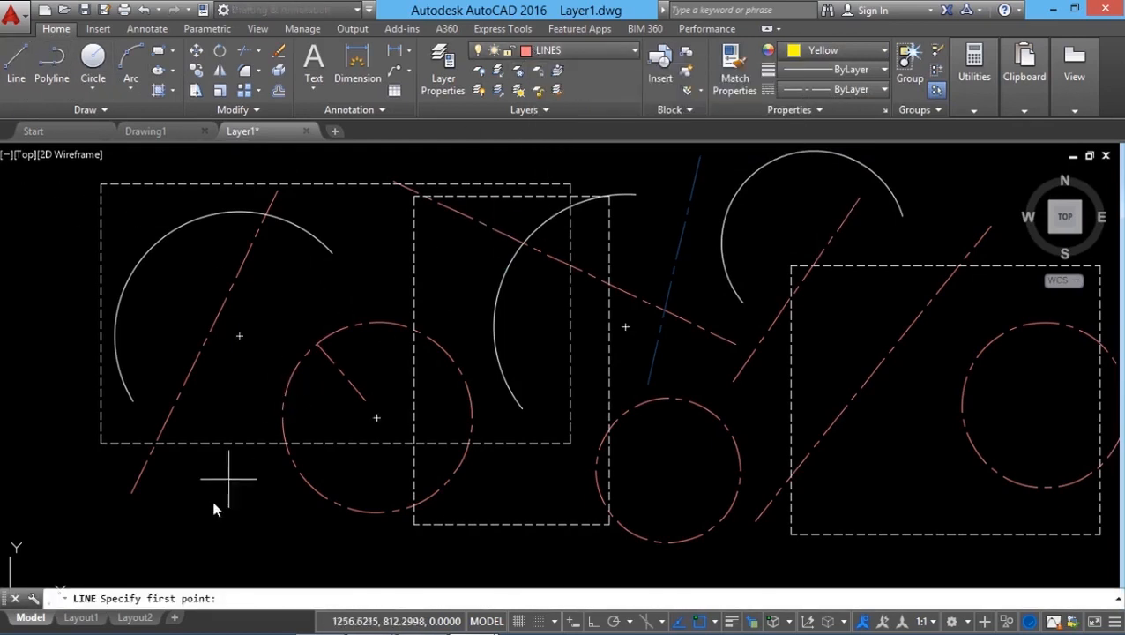
{"action": "left_click", "coordinate": [197, 520]}
{"action": "left_click", "coordinate": [373, 245]}
{"action": "key", "text": "Return"}
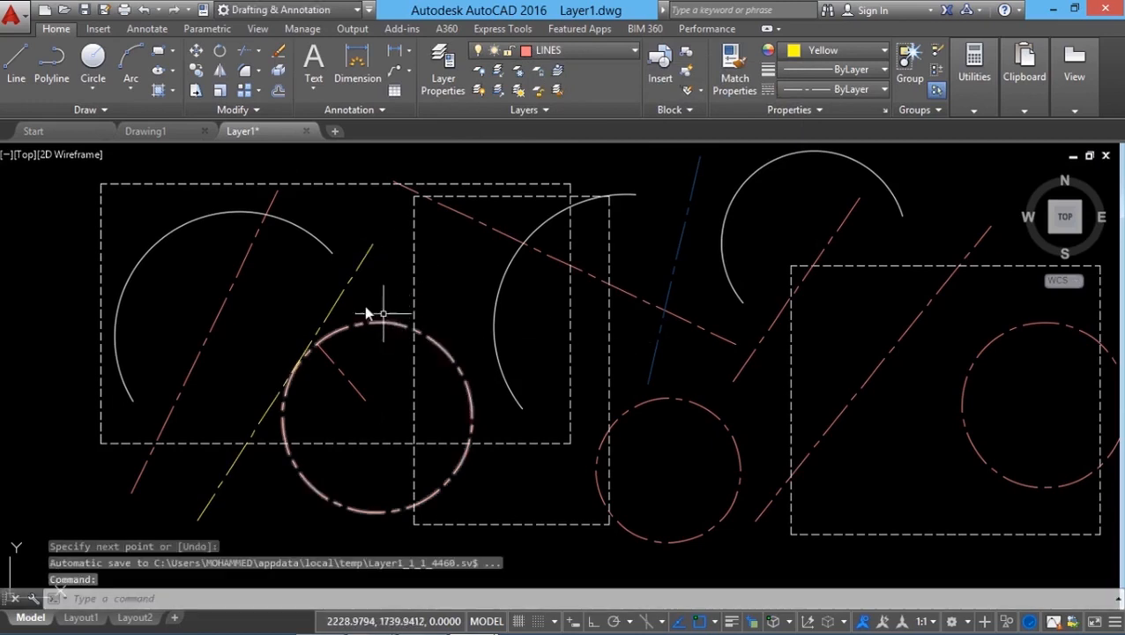
- Make ARCS the current layer and draw a three-point arc overlapping the leftmost arc and the leftmost rectangle
{"action": "left_click", "coordinate": [574, 48]}
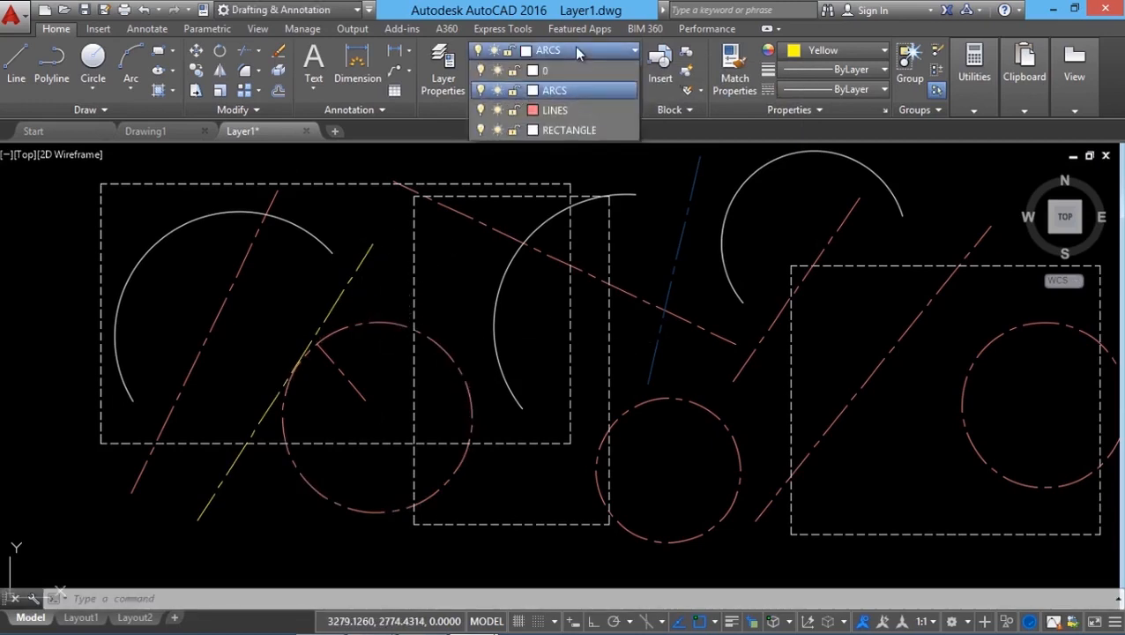
{"action": "left_click", "coordinate": [562, 95]}
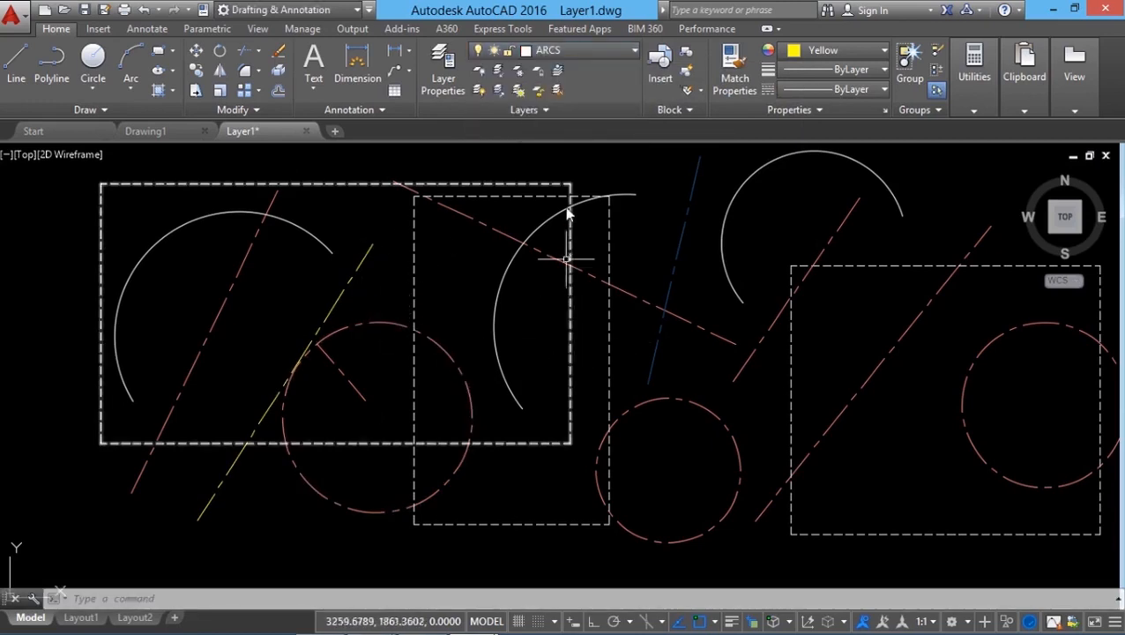
{"action": "left_click", "coordinate": [131, 83]}
{"action": "left_click", "coordinate": [141, 123]}
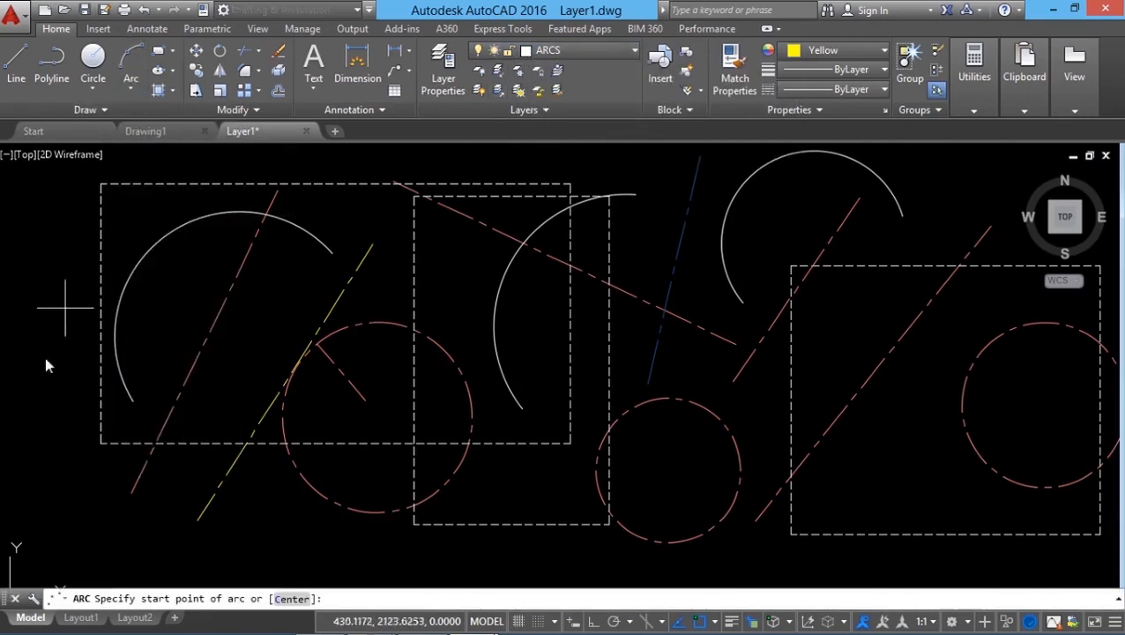
{"action": "left_click", "coordinate": [27, 462]}
{"action": "left_click", "coordinate": [76, 321]}
{"action": "left_click", "coordinate": [261, 298]}
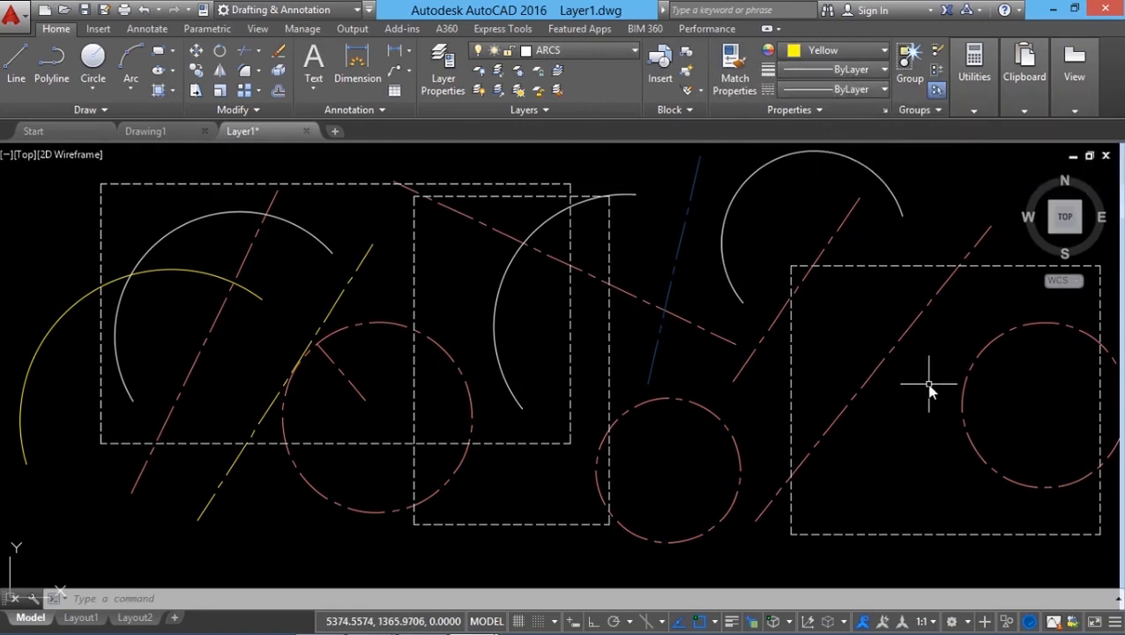
- Examine the available lineweight options, keeping ByLayer, and reveal the additional layer tools
{"action": "left_click", "coordinate": [855, 75]}
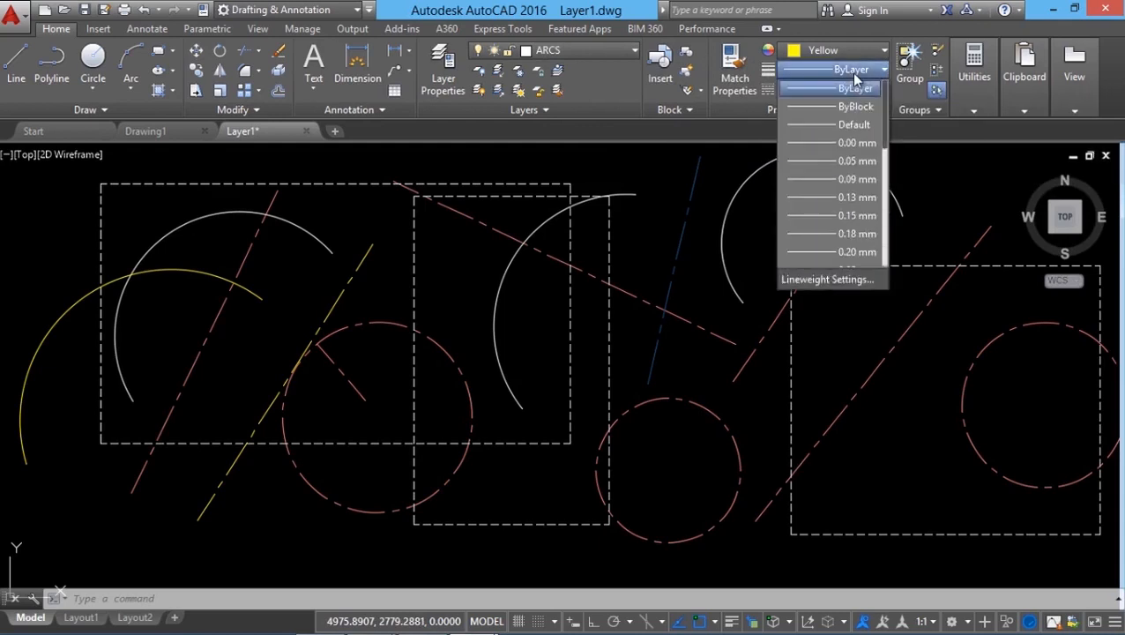
{"action": "left_click", "coordinate": [854, 77]}
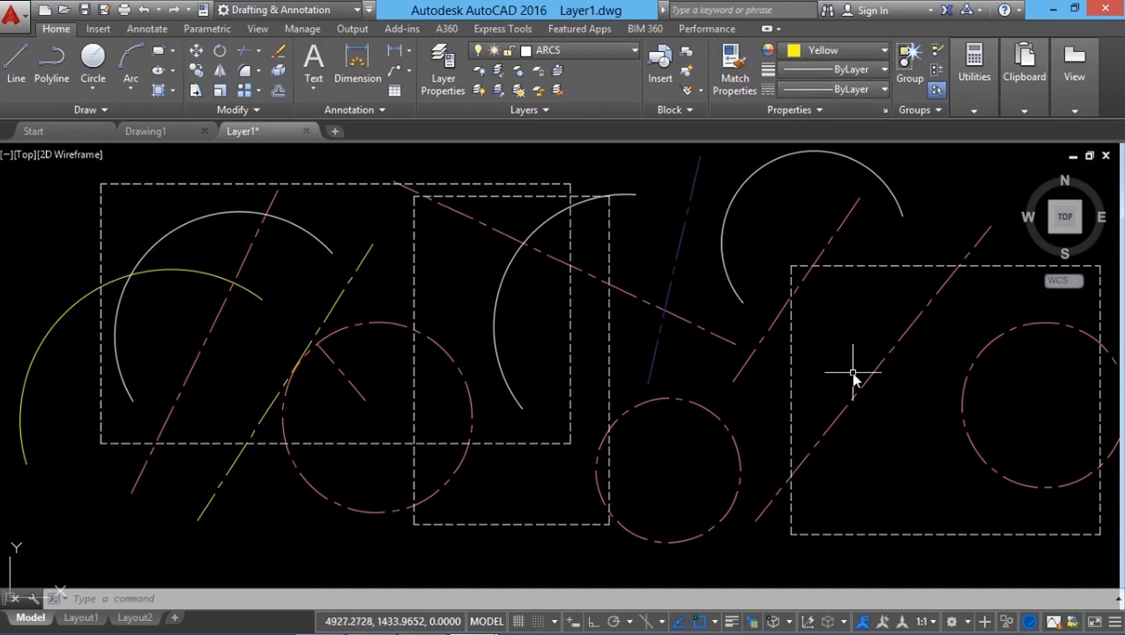
{"action": "left_click", "coordinate": [545, 113]}
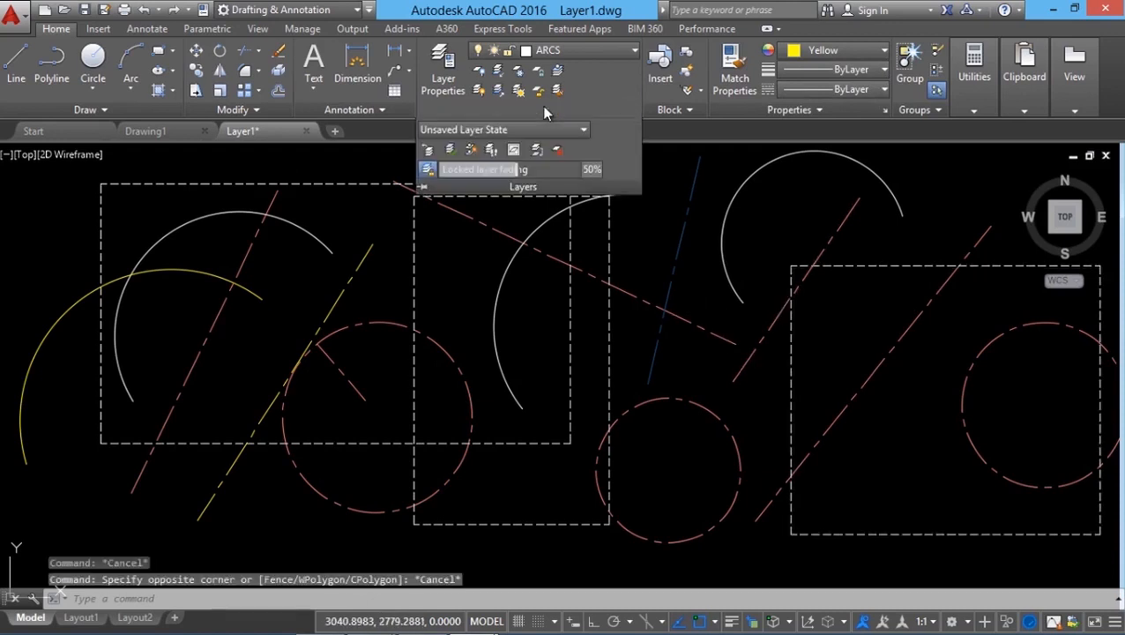